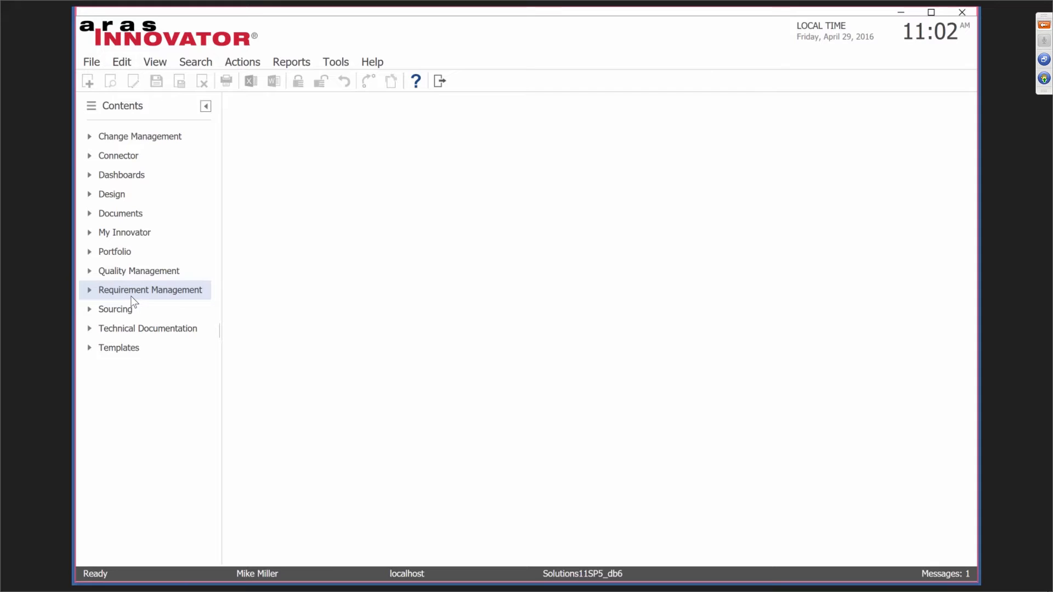
Expand My Innovator and open My InBasket to list the assigned workflow and project tasks.
click(89, 235)
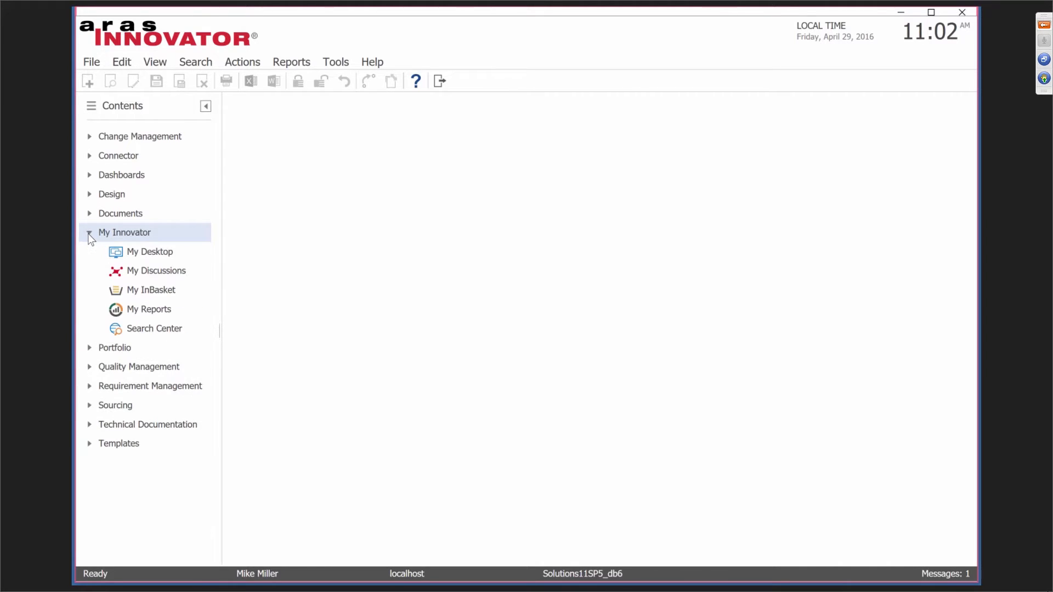
click(158, 293)
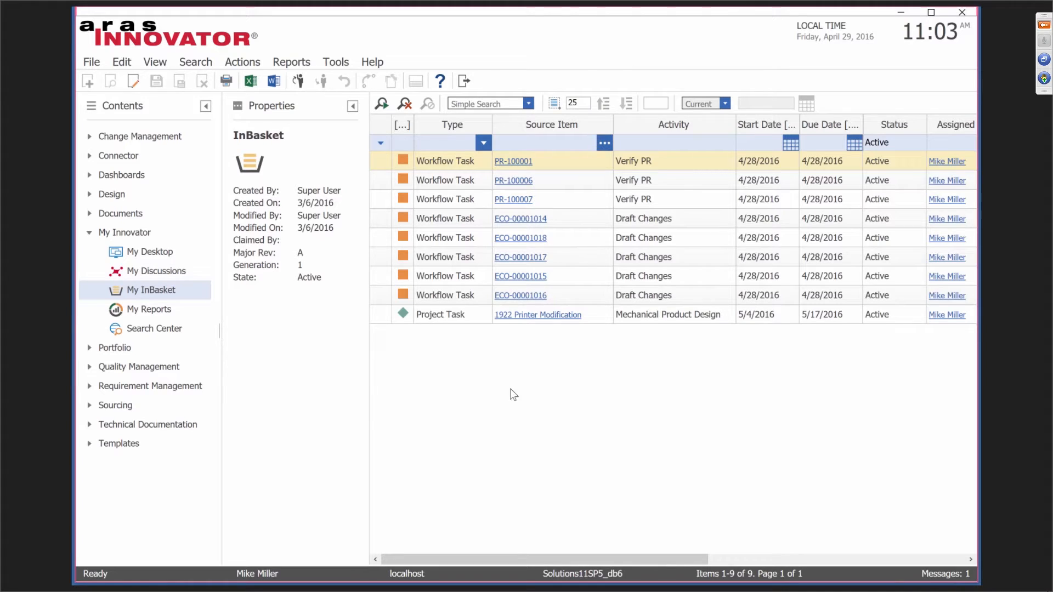
click(450, 280)
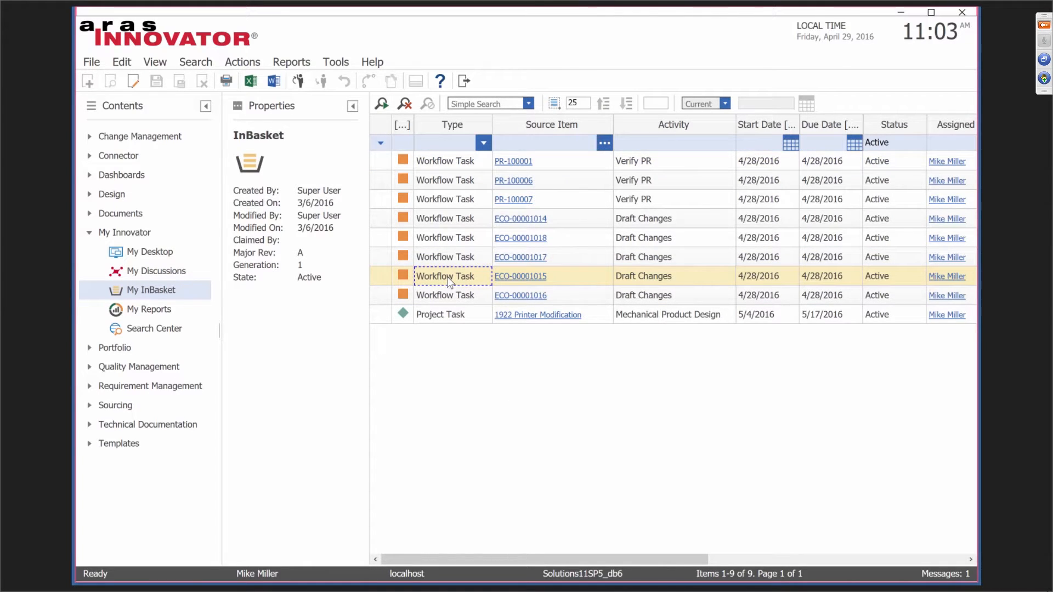
double_click(450, 280)
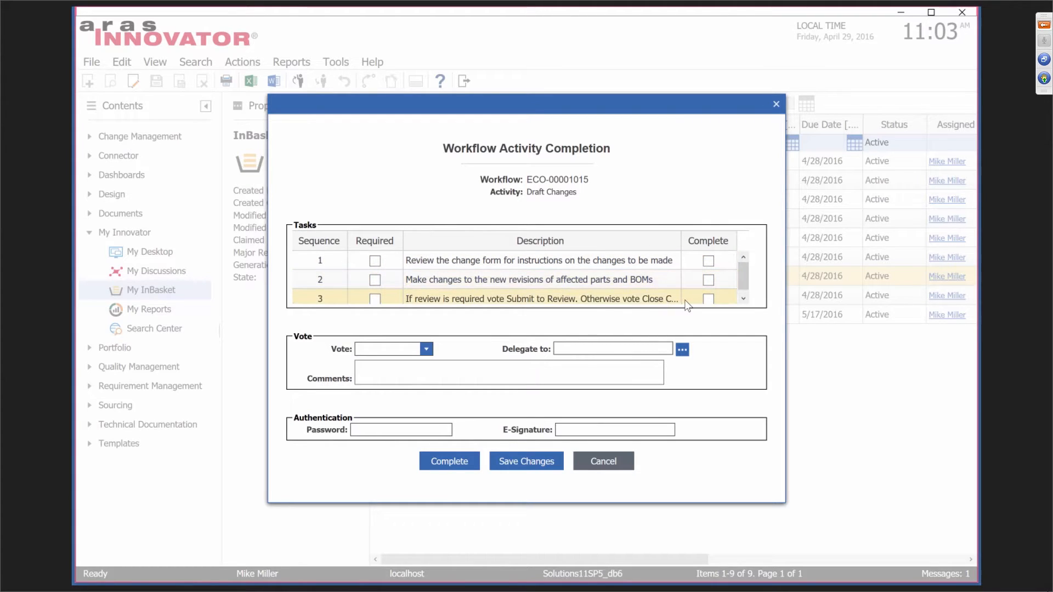
click(743, 299)
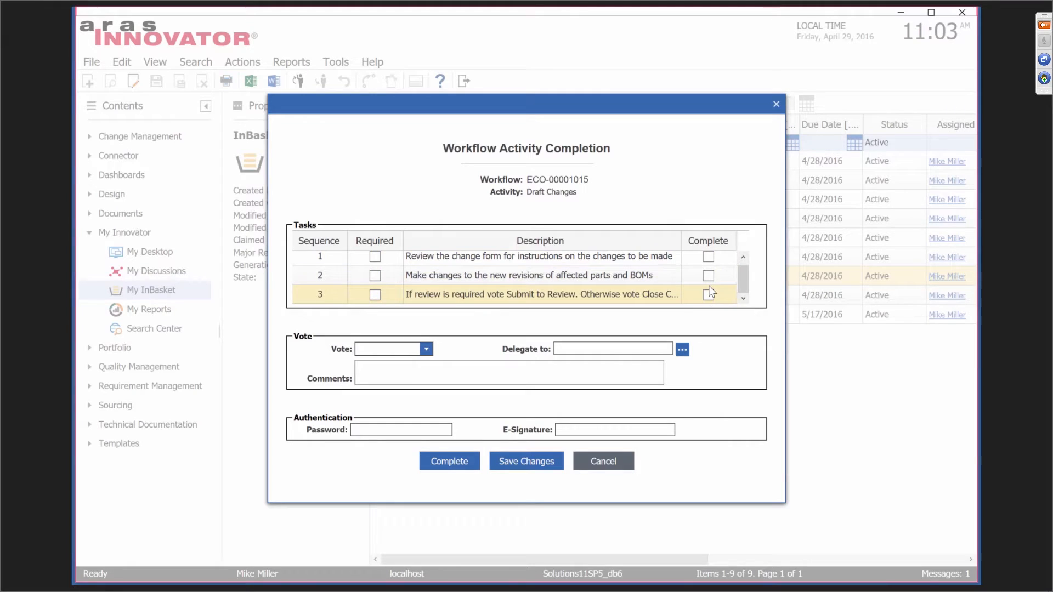
click(776, 105)
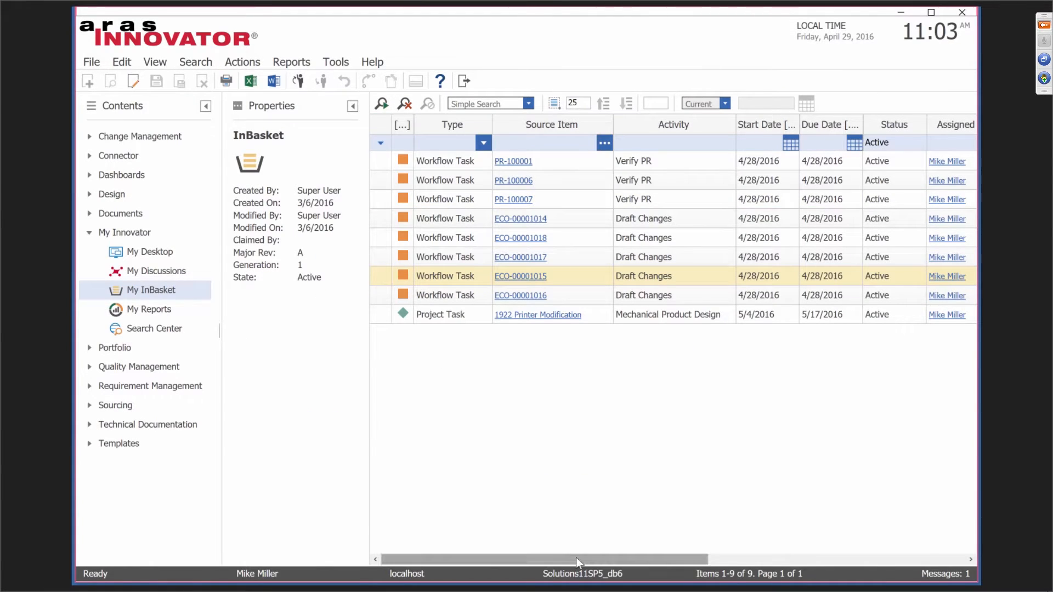
drag(580, 557, 698, 554)
drag(767, 542, 580, 538)
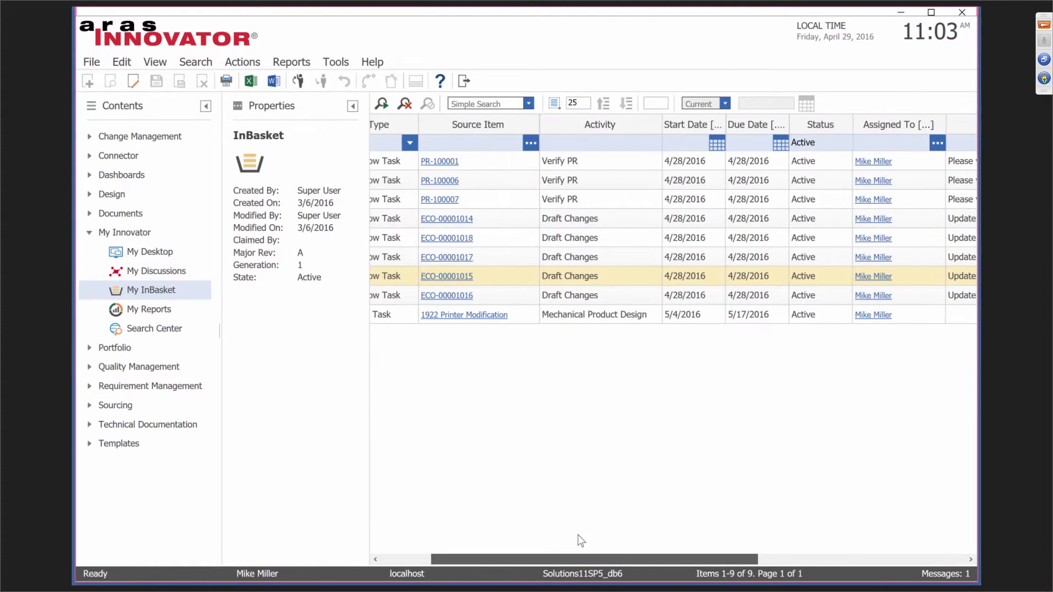
click(521, 276)
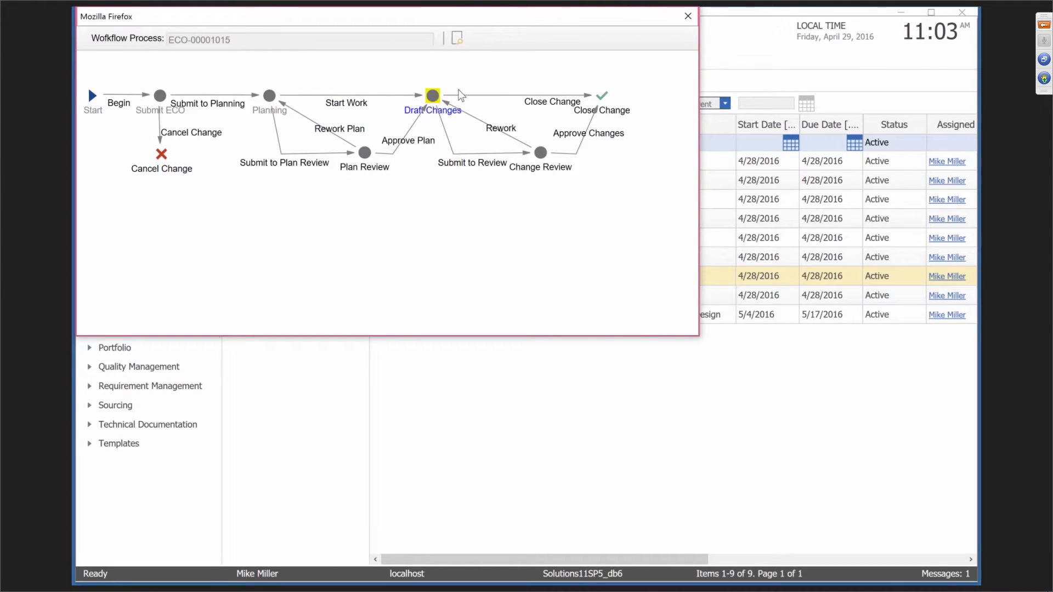
click(688, 16)
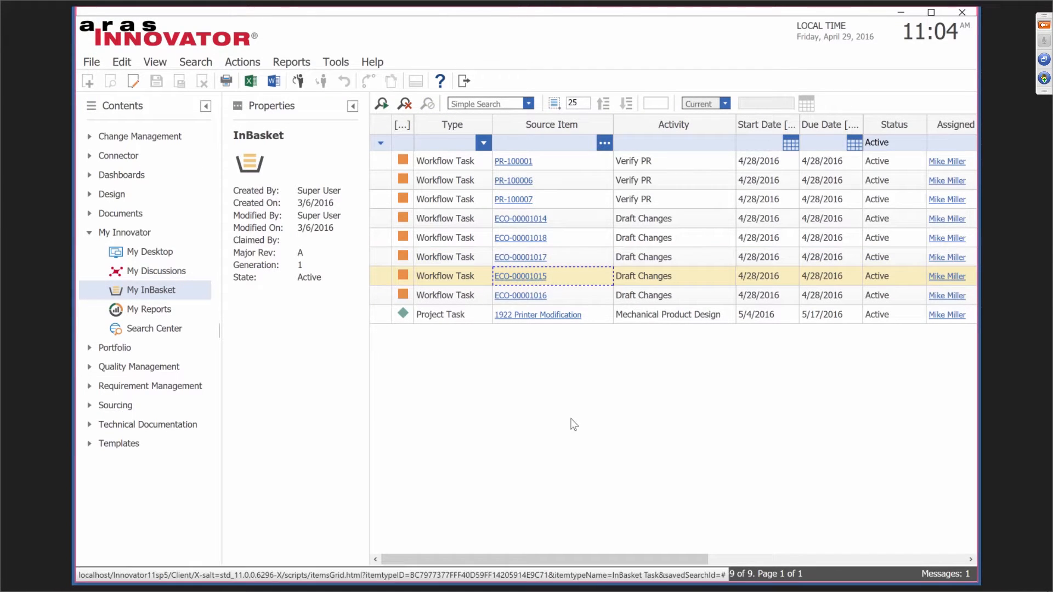
Open ECO-00001015 'Change out fan' from the InBasket and maximize its window.
drag(581, 558, 844, 538)
click(851, 275)
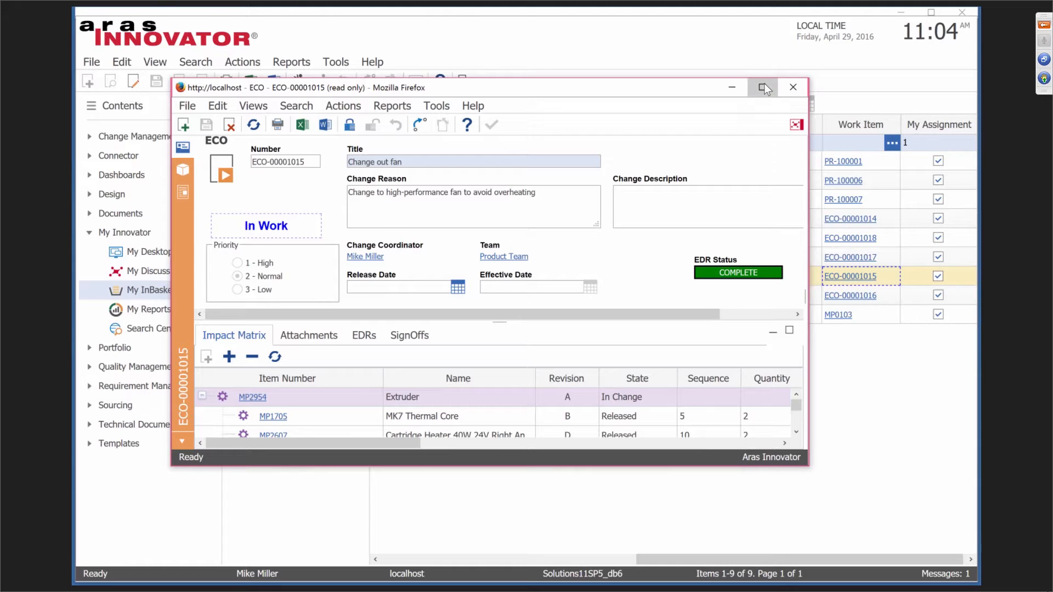
click(764, 88)
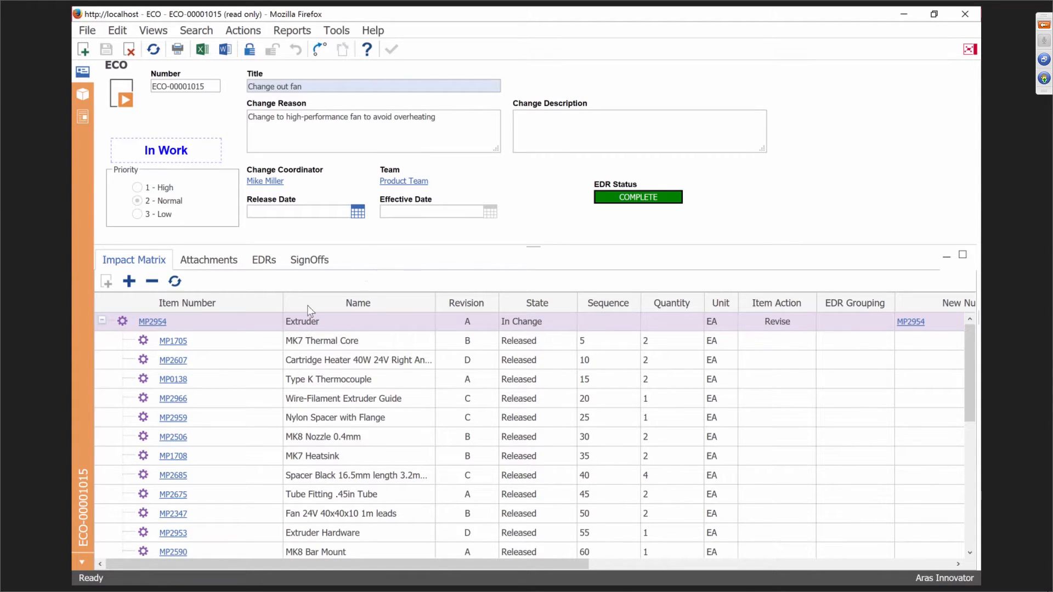
Select the MP2954 Extruder row and scroll through the Impact Matrix.
click(220, 325)
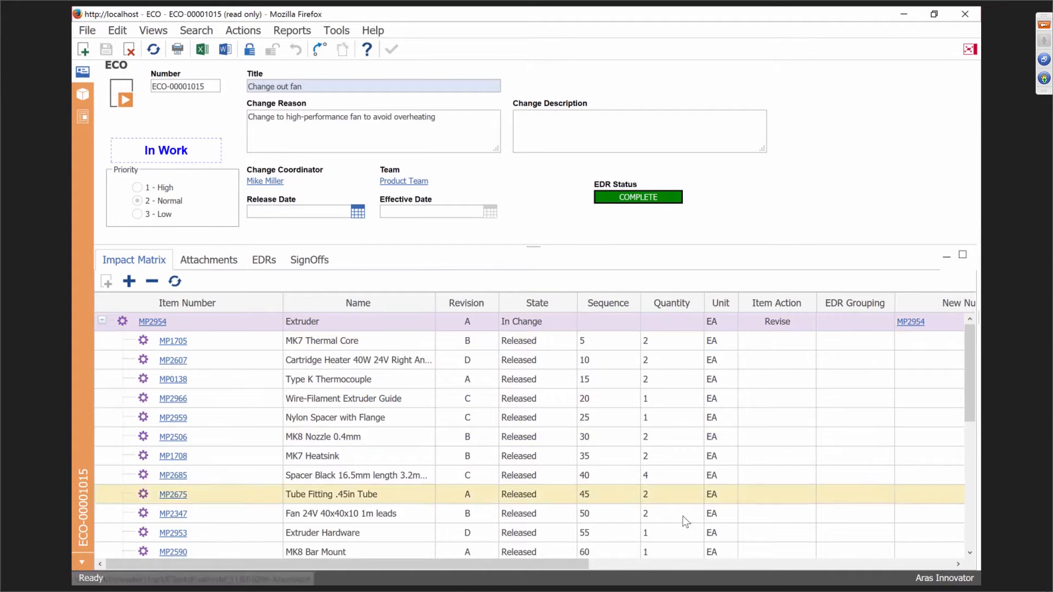
drag(541, 565, 812, 565)
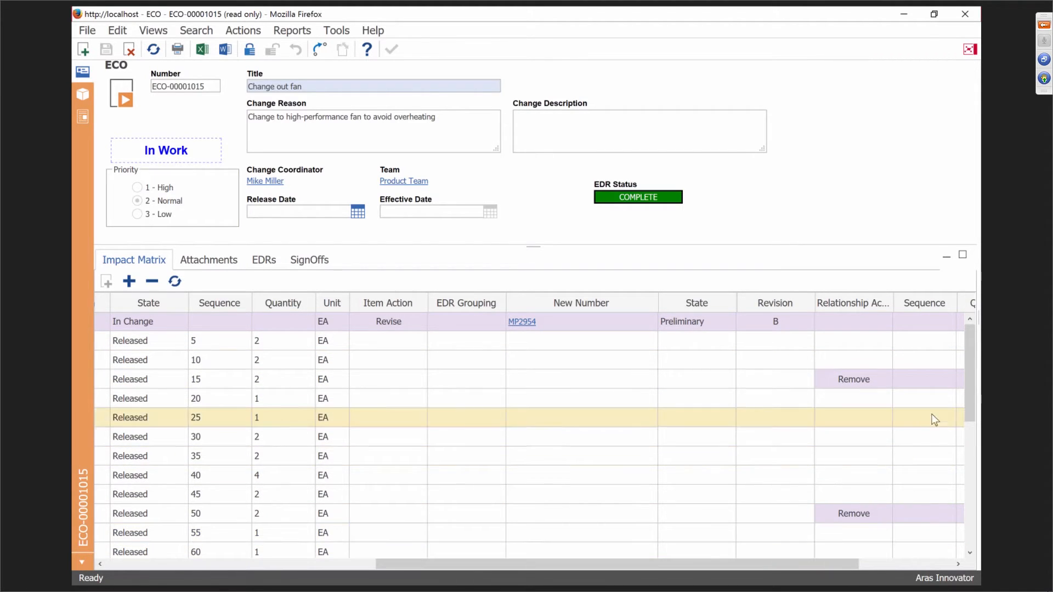
drag(969, 410, 971, 540)
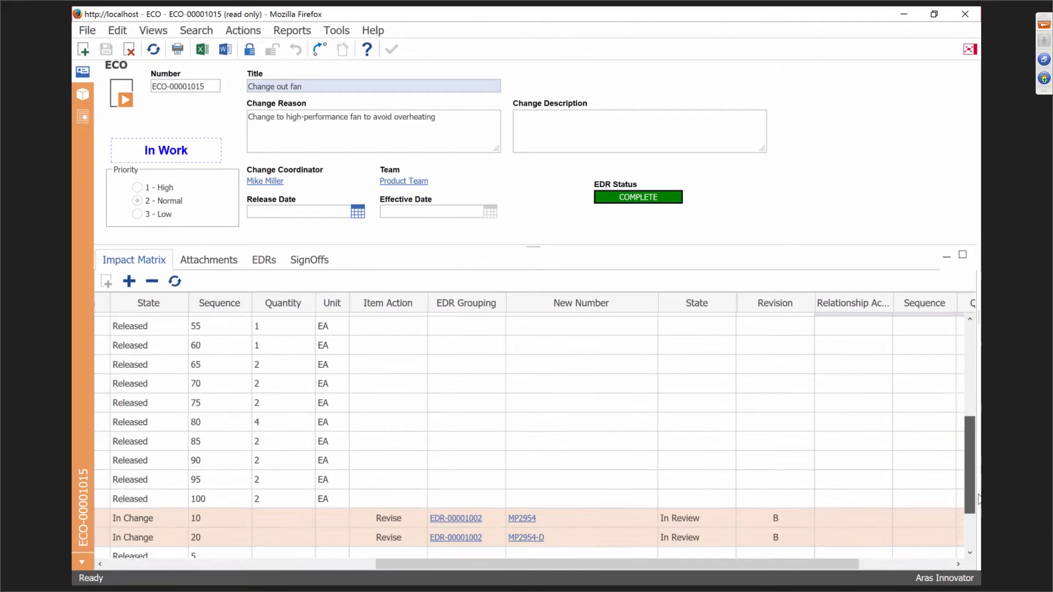
drag(653, 564, 326, 575)
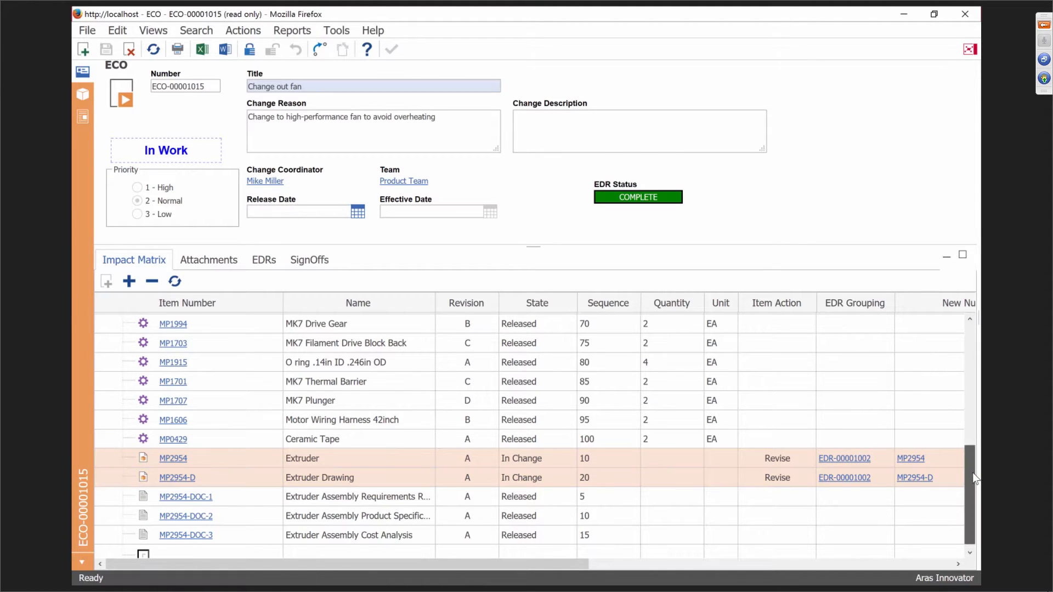
drag(975, 479, 975, 354)
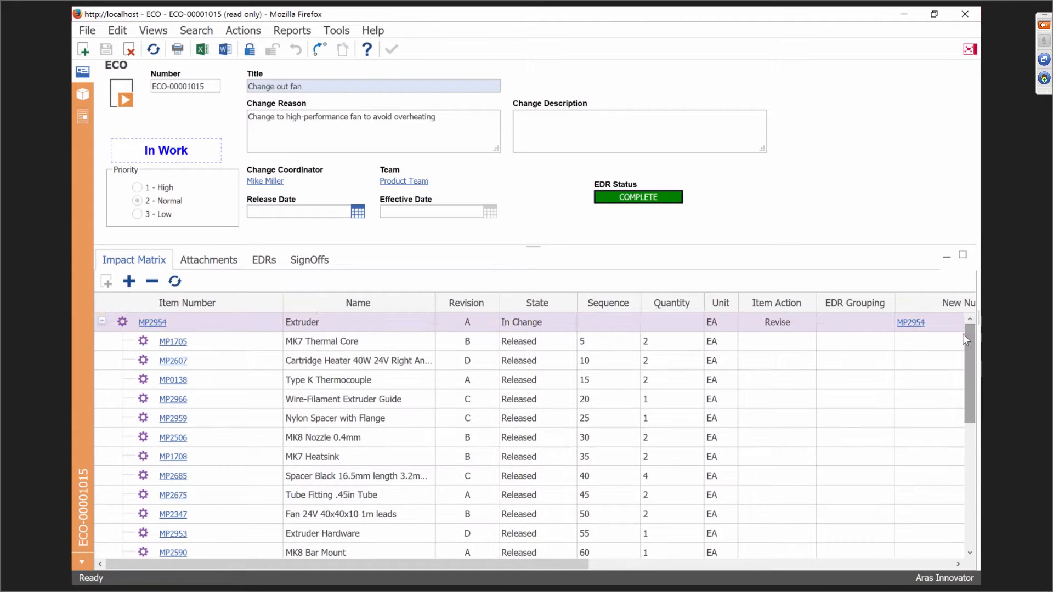
Select the MP2954, MP2954-D and MP2954-DOC-1 Impact Matrix rows, then minimize the ECO window.
click(440, 329)
scroll(442, 446, down, 5)
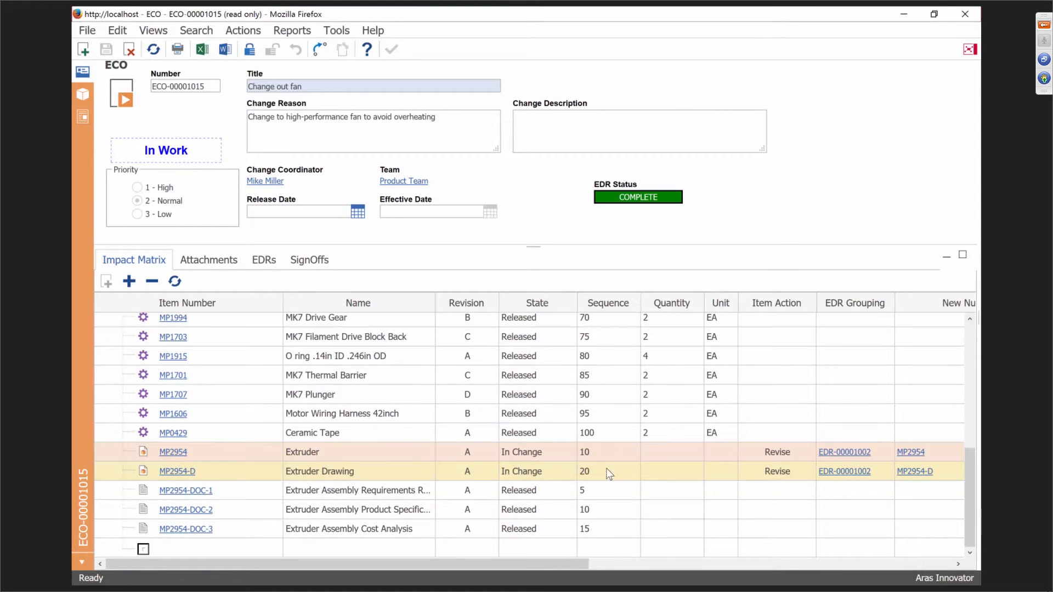
click(814, 467)
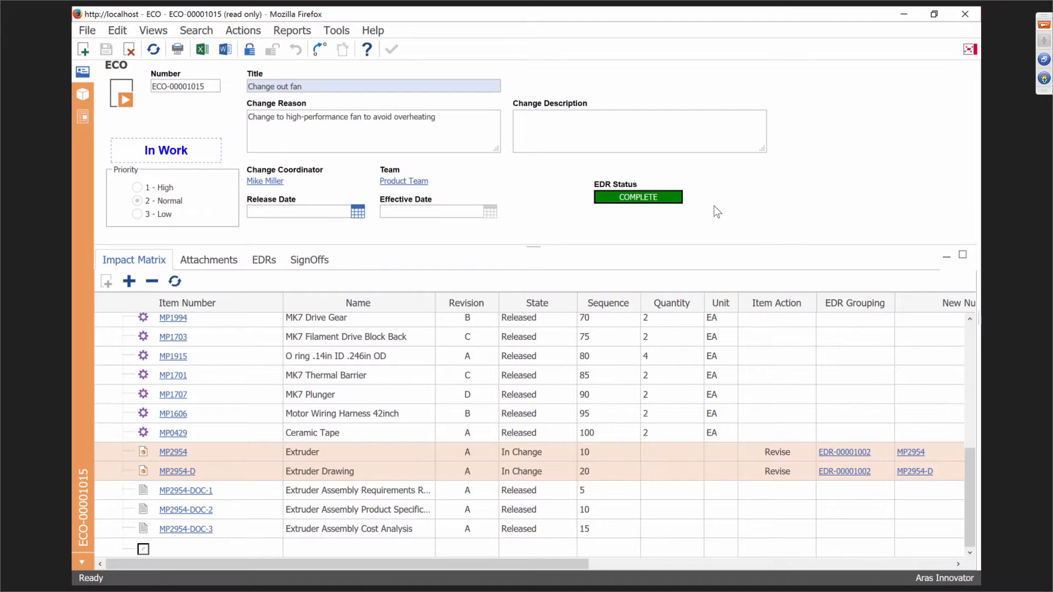
click(804, 487)
click(842, 459)
click(904, 16)
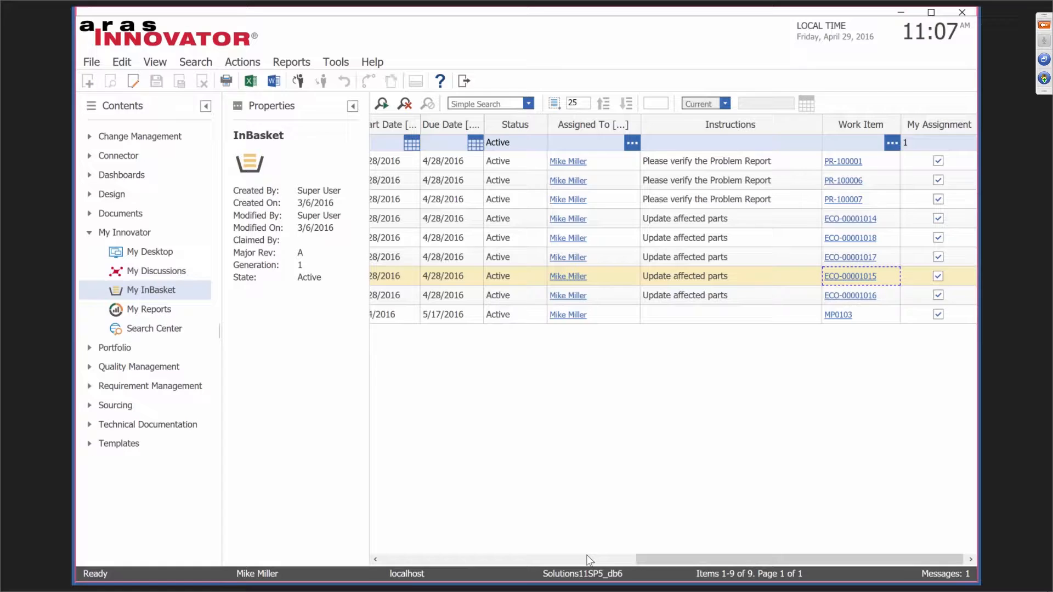
Open ECO-00001017 full-screen and display its SignOffs workflow history report.
click(587, 556)
drag(682, 559, 720, 552)
click(857, 258)
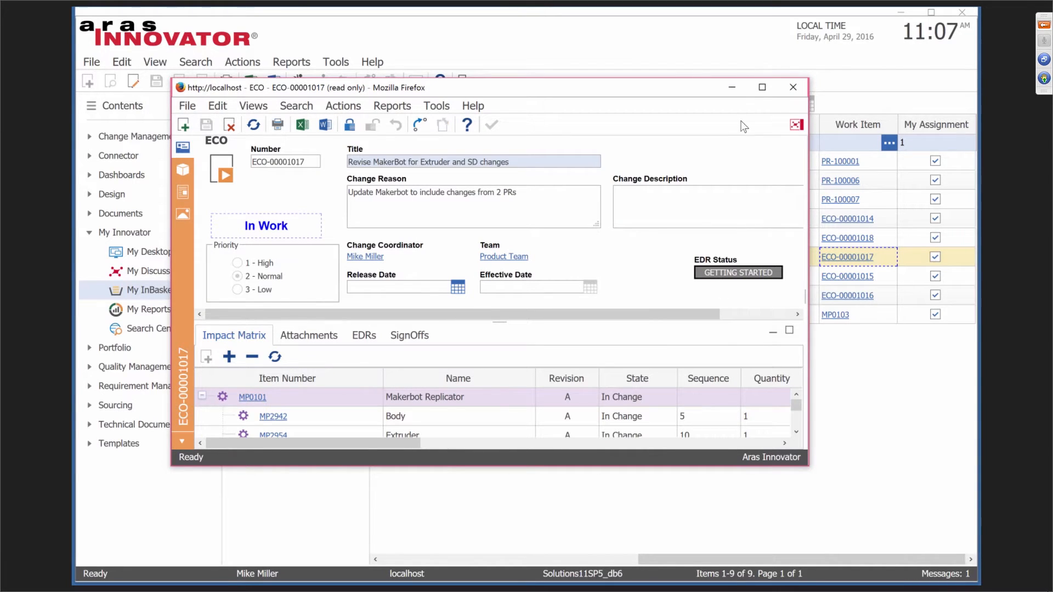
click(762, 88)
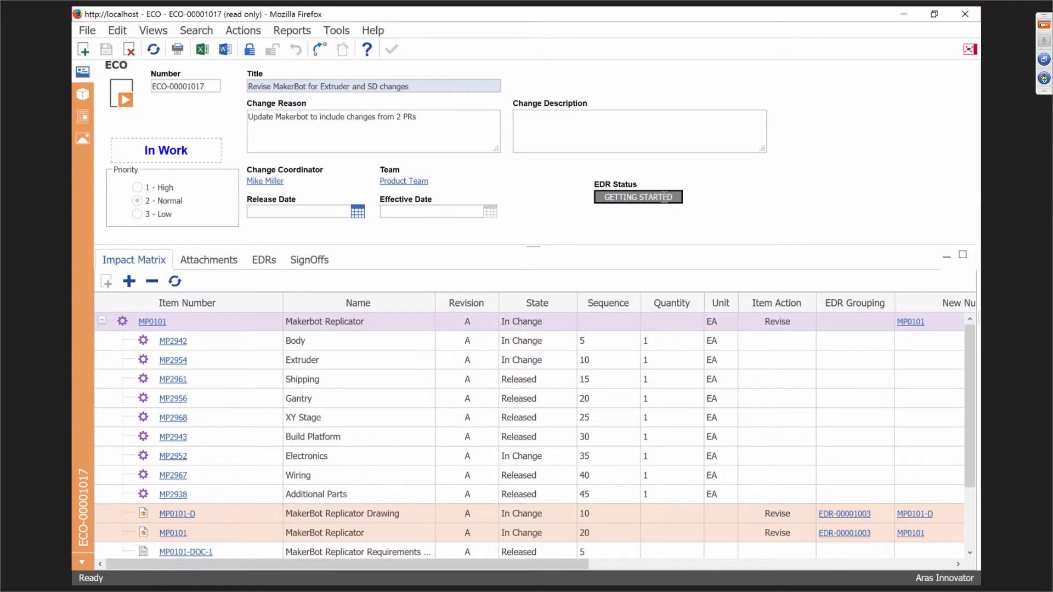
click(312, 262)
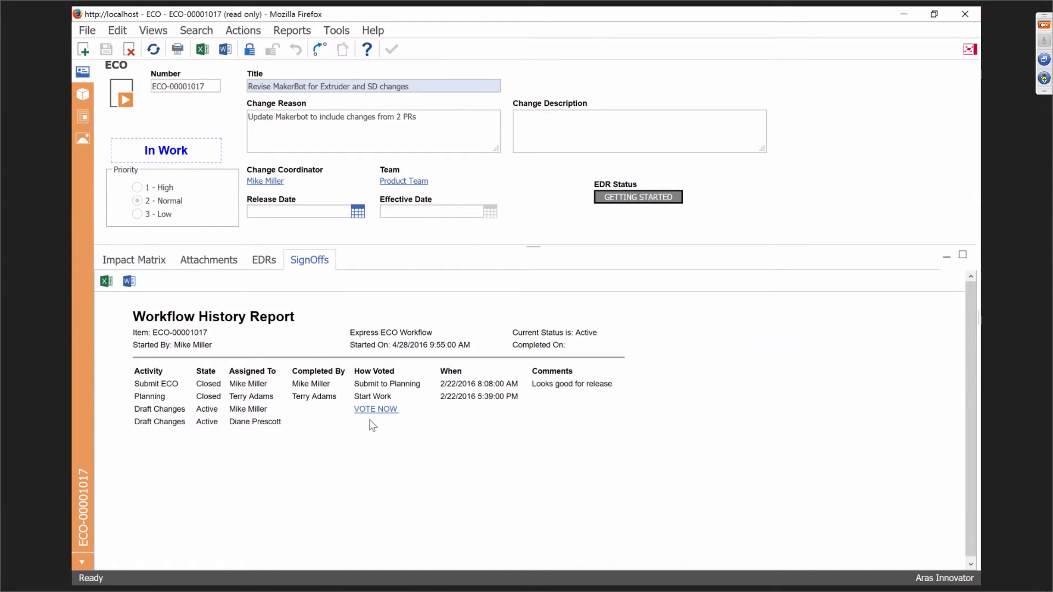
Vote Close Change on the Draft Changes activity, entering the account password.
click(375, 411)
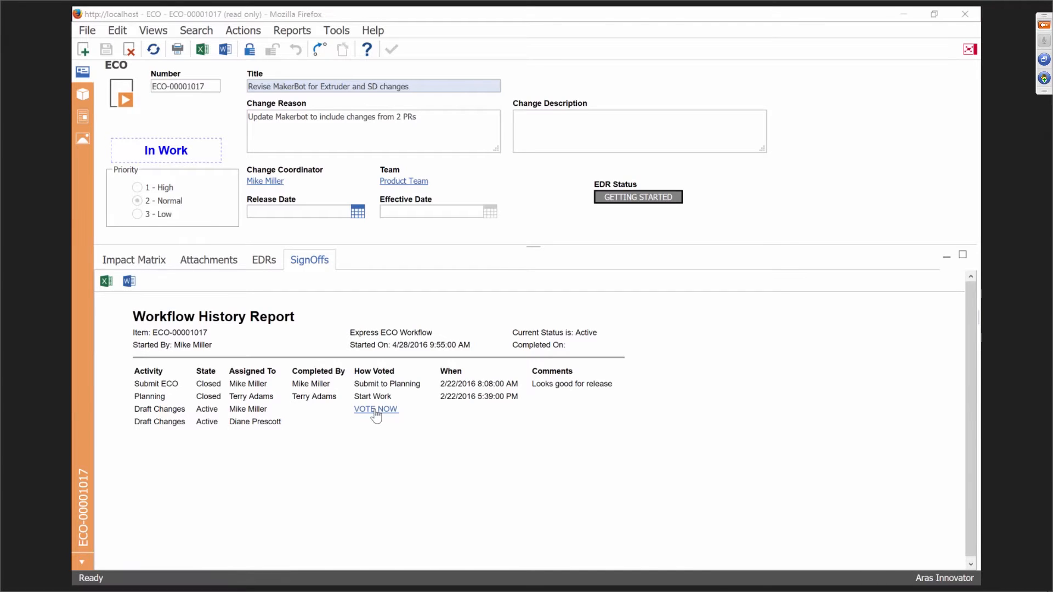
click(429, 378)
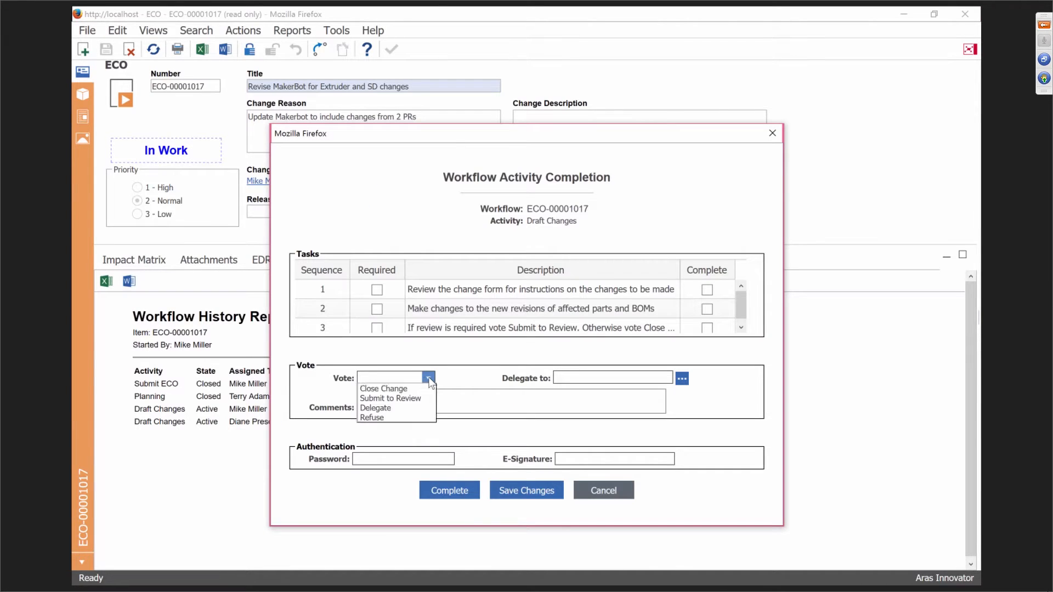
click(384, 388)
click(401, 458)
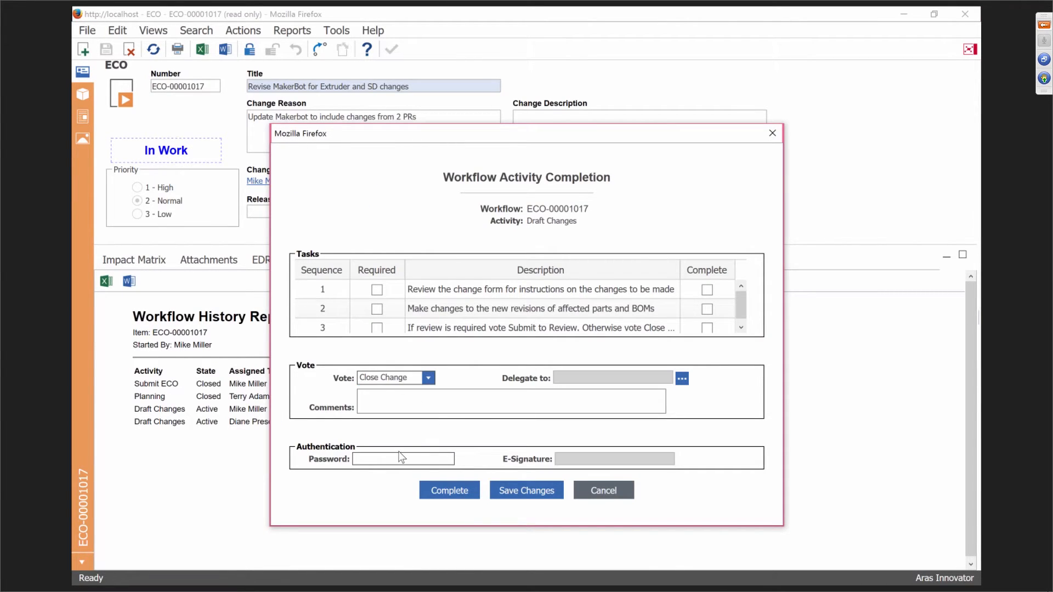
text(••••••••)
click(450, 492)
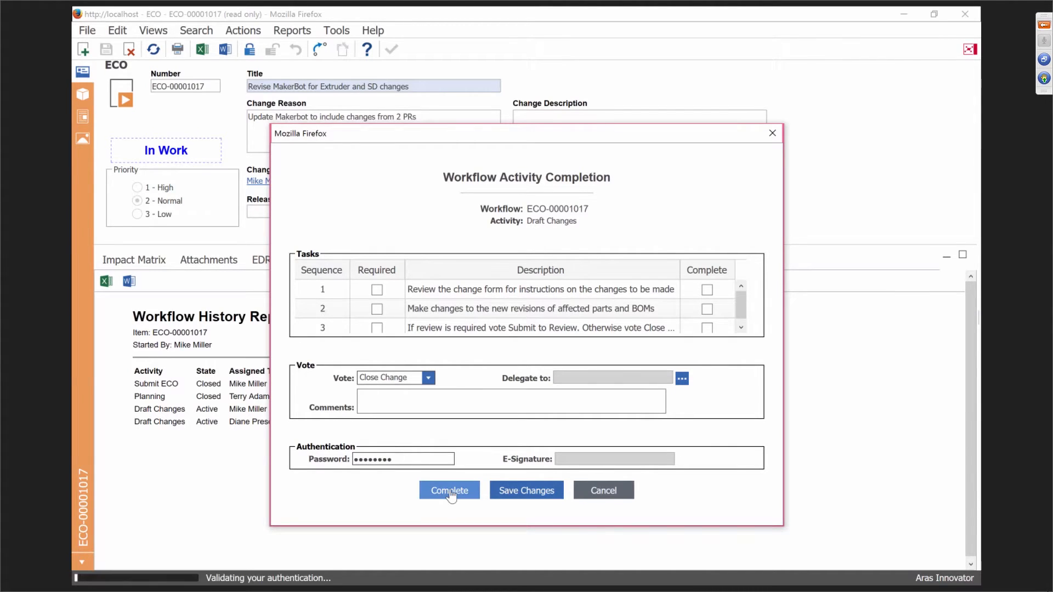
Re-enter the password after the invalid-password error and resubmit the vote.
click(680, 352)
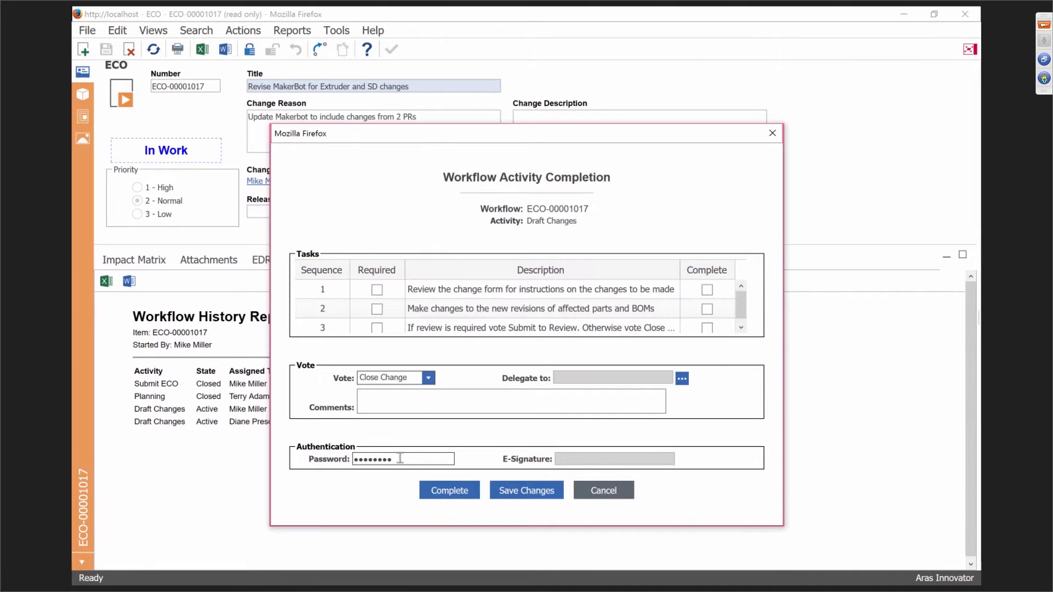
double_click(400, 458)
text(•••••••••)
click(454, 491)
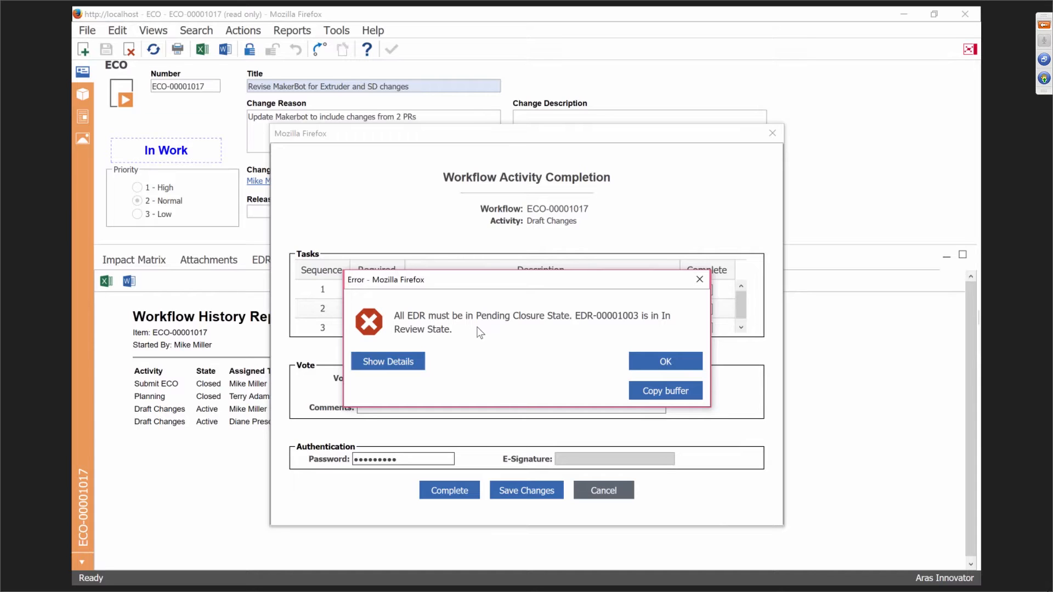
Dismiss the EDR pending-closure error, then close the completion form and ECO-00001017 window.
click(700, 279)
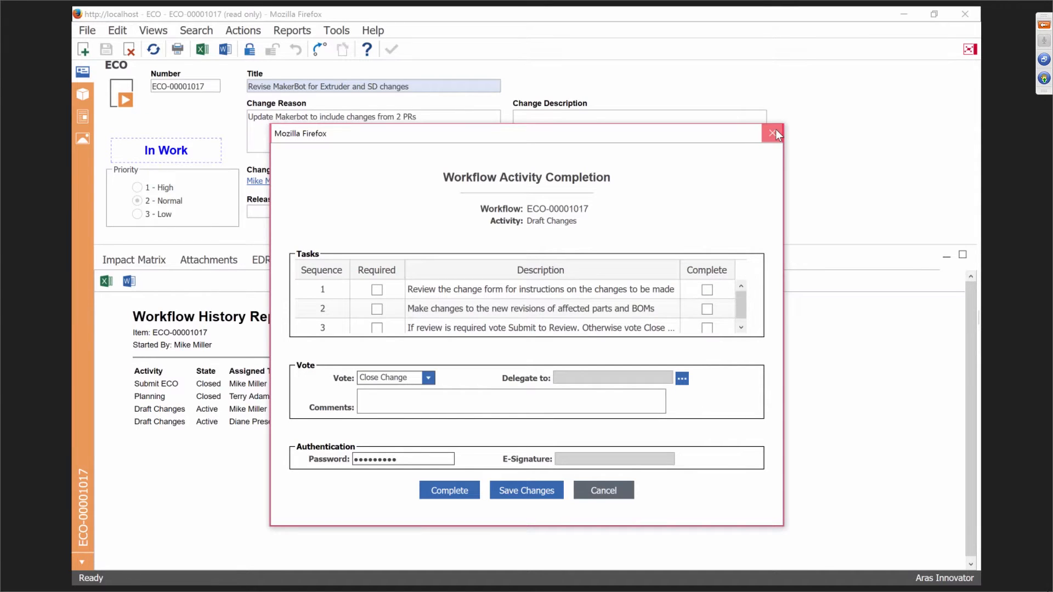
click(773, 134)
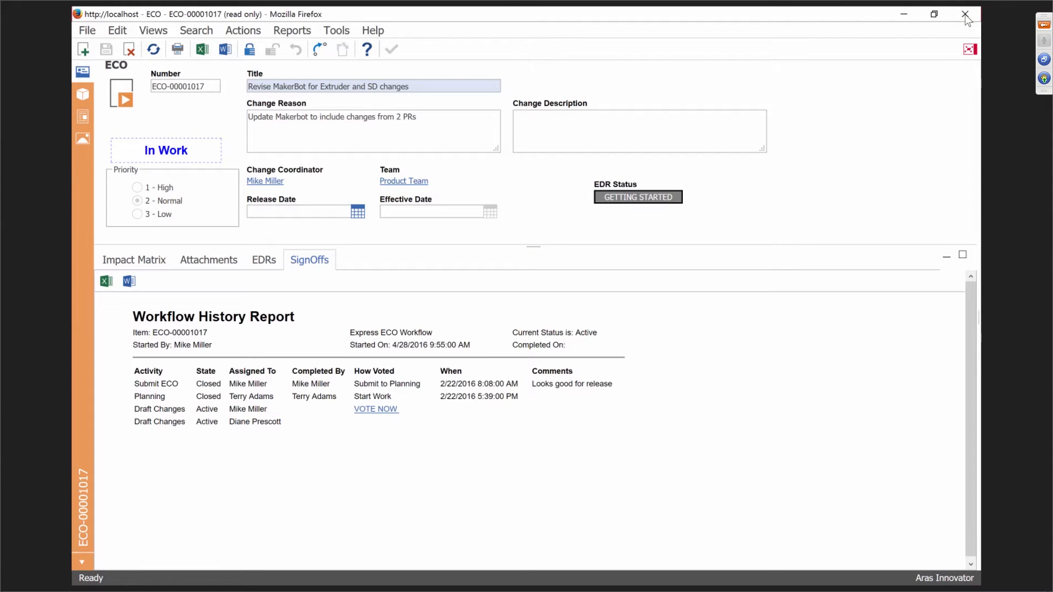
click(966, 14)
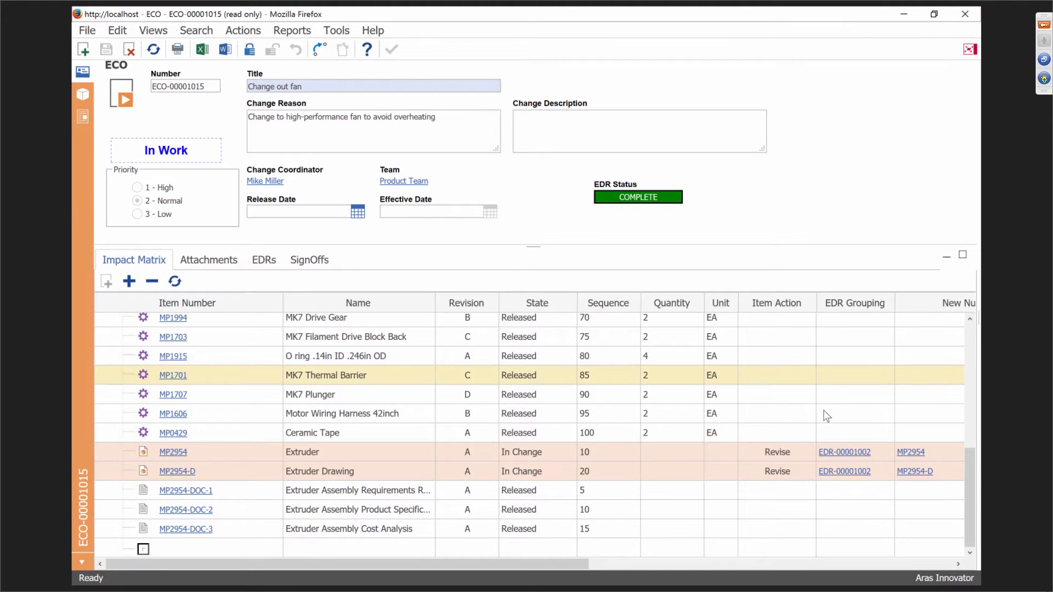
Open EDR-00001002 from the MP2954 row of the ECO-00001015 Impact Matrix.
click(840, 451)
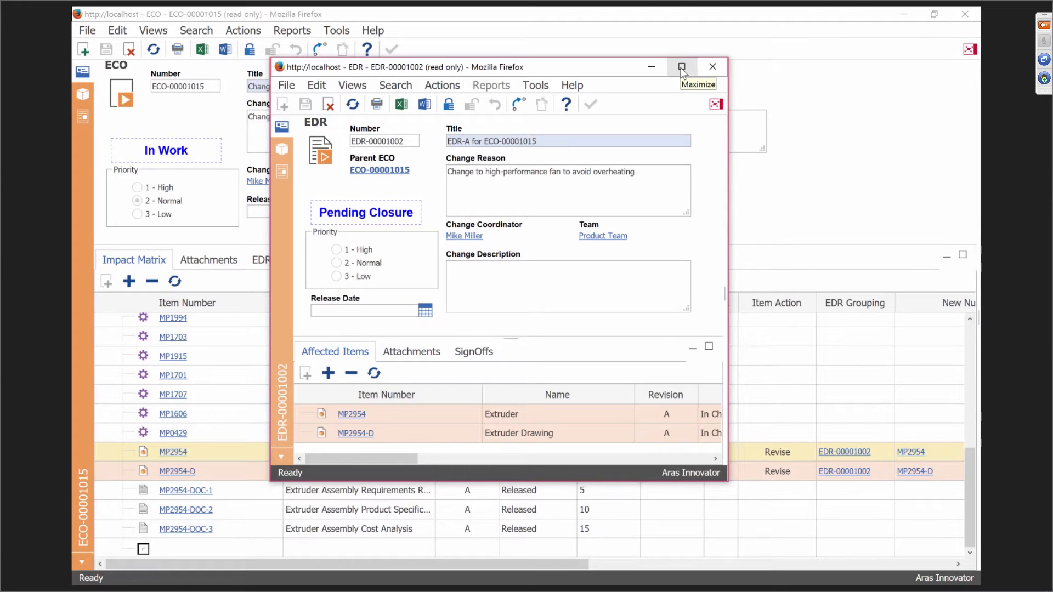
Maximize EDR-00001002 and scroll Affected Items to reveal MP2954 and MP2954-D revisions.
click(681, 67)
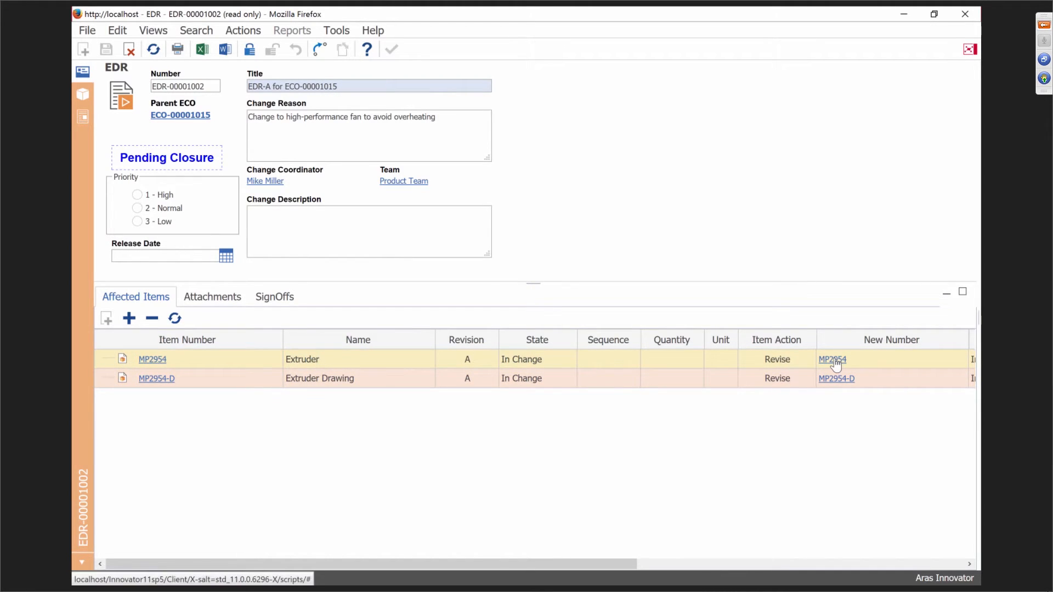
drag(430, 564, 655, 554)
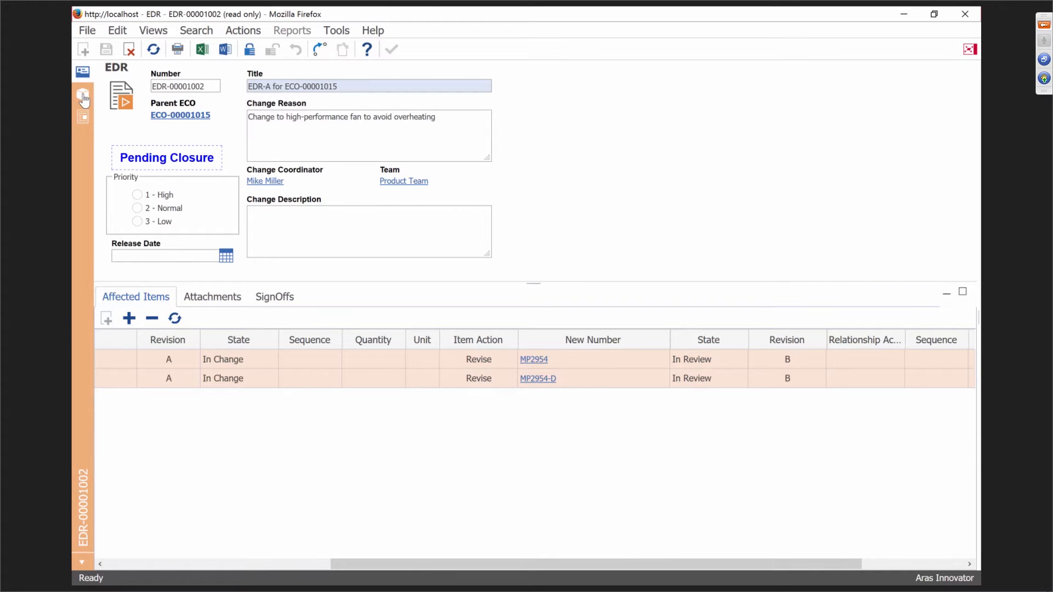
Show the Extruder's 3D model in the EDR files view and rotate it to the motor side.
click(83, 98)
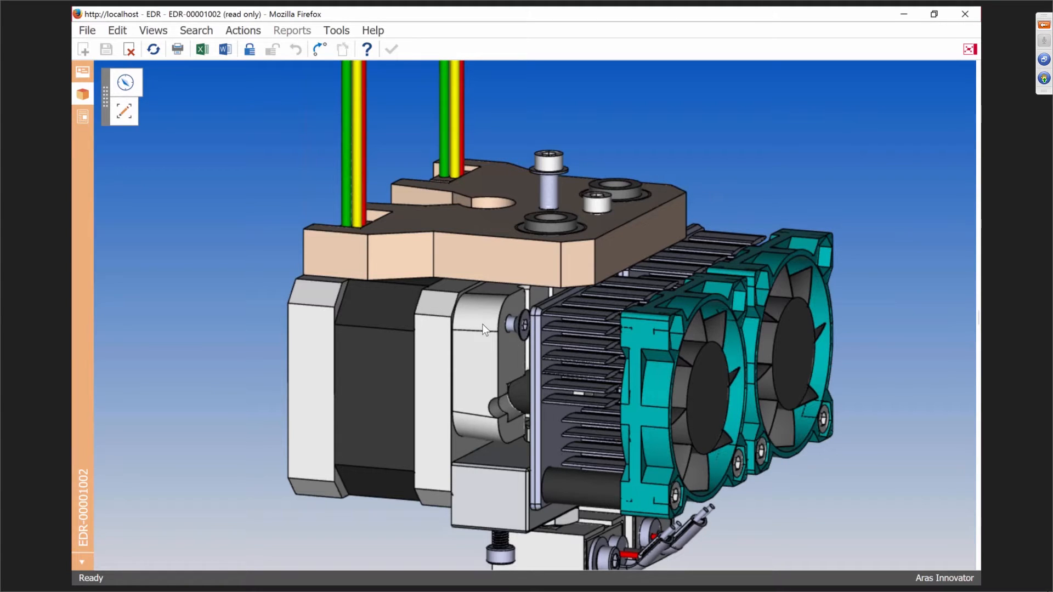
drag(484, 329, 456, 357)
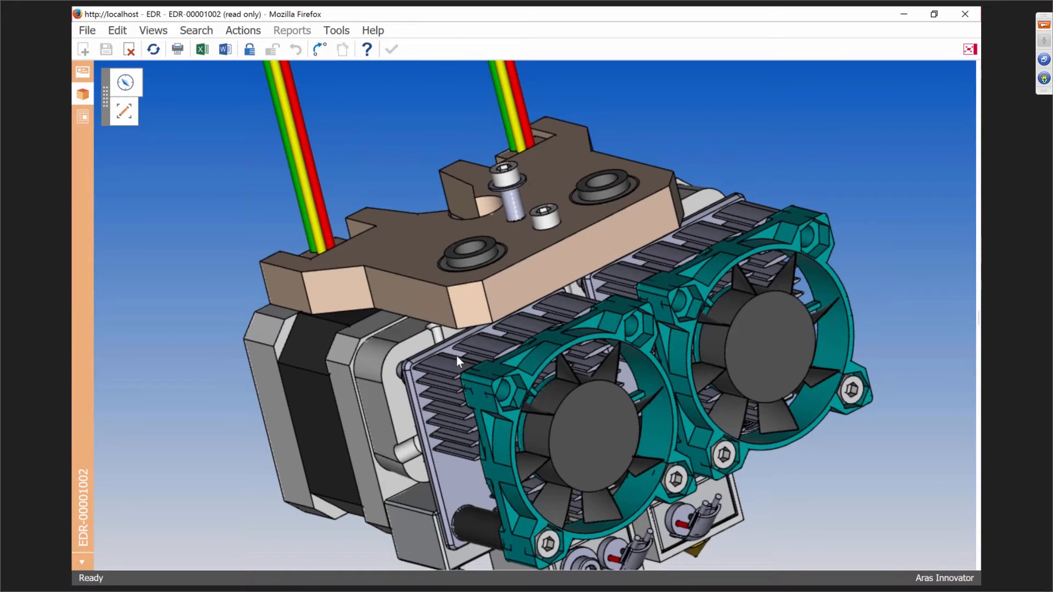
scroll(488, 328, down, 5)
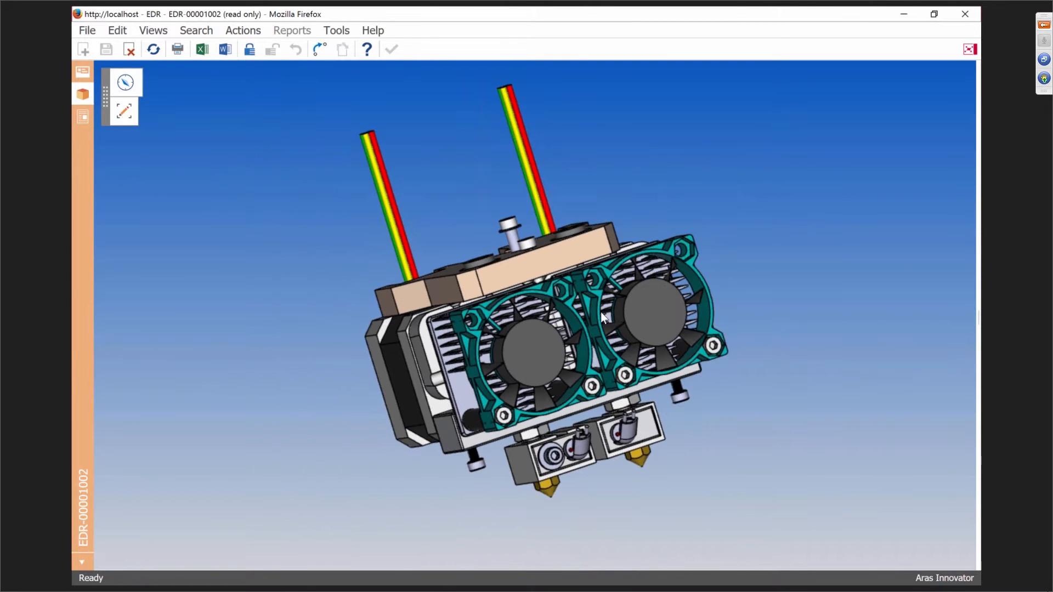
drag(602, 317, 614, 394)
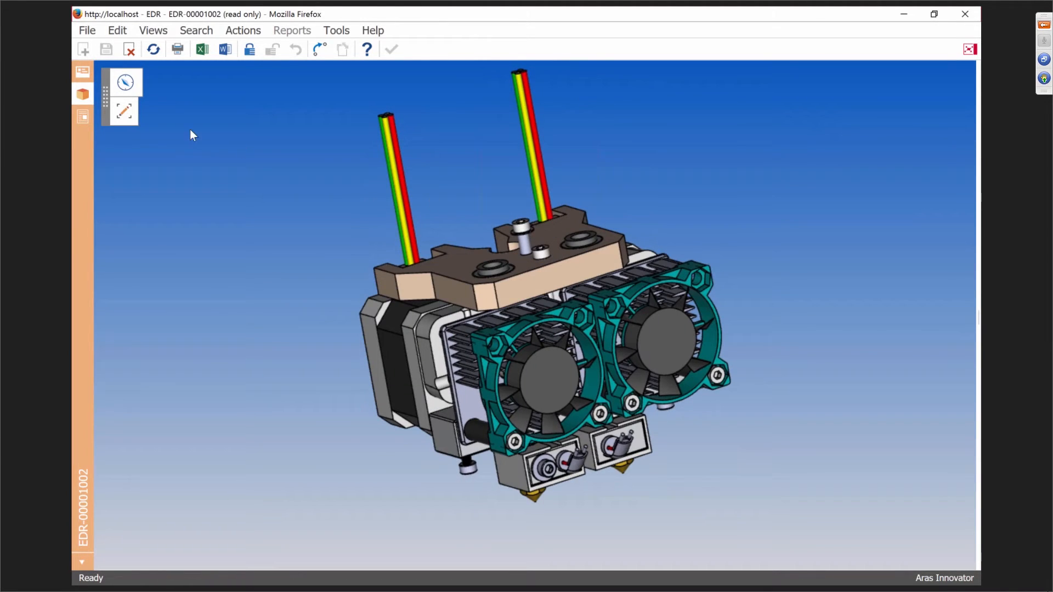
click(86, 124)
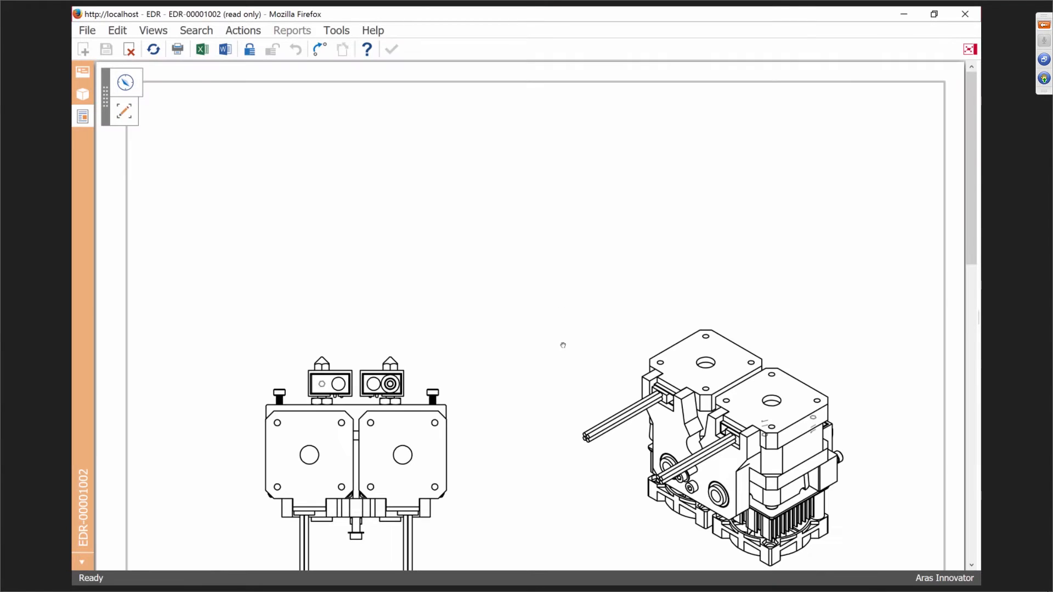
scroll(535, 360, down, 5)
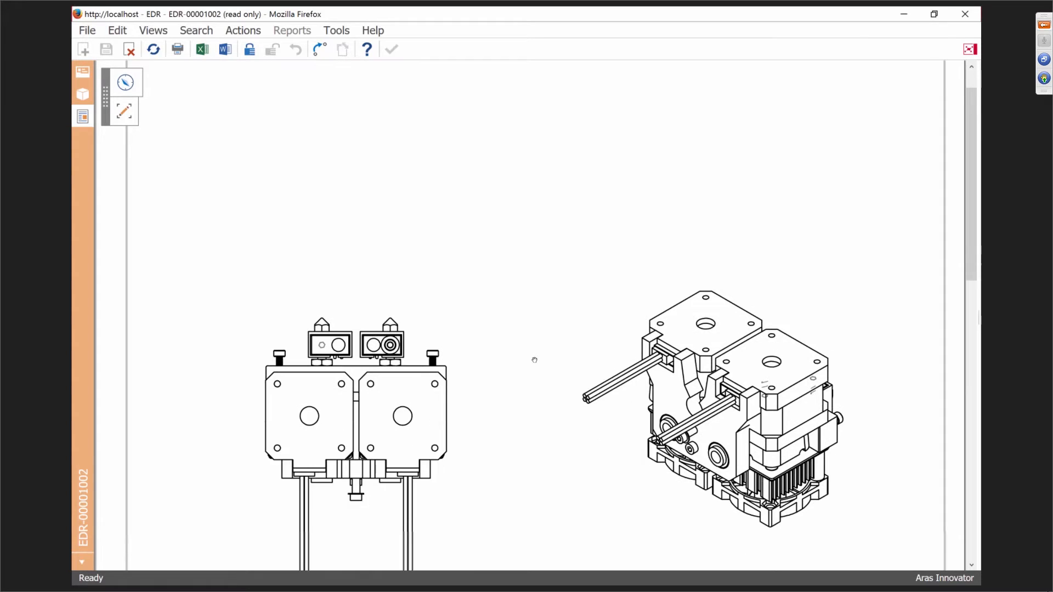
scroll(530, 363, down, 3)
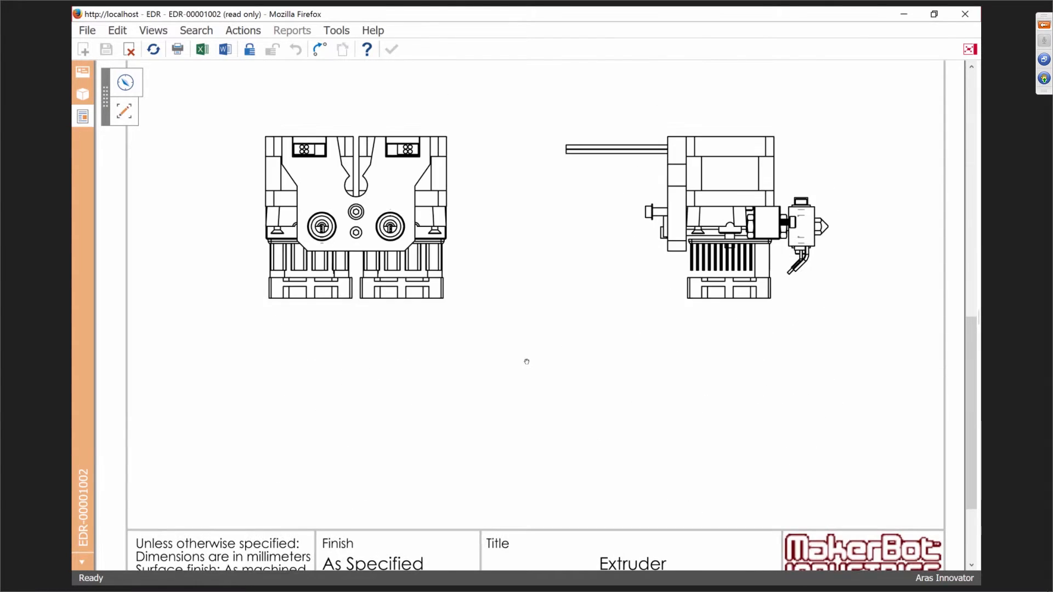
scroll(527, 362, down, 2)
scroll(525, 362, up, 3)
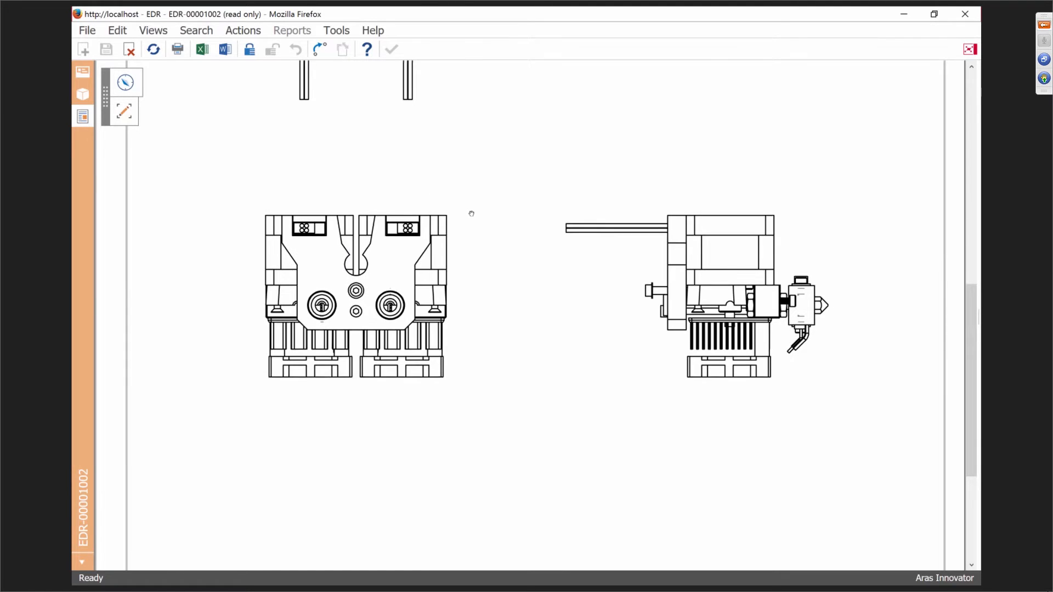
scroll(469, 213, up, 3)
scroll(467, 213, up, 3)
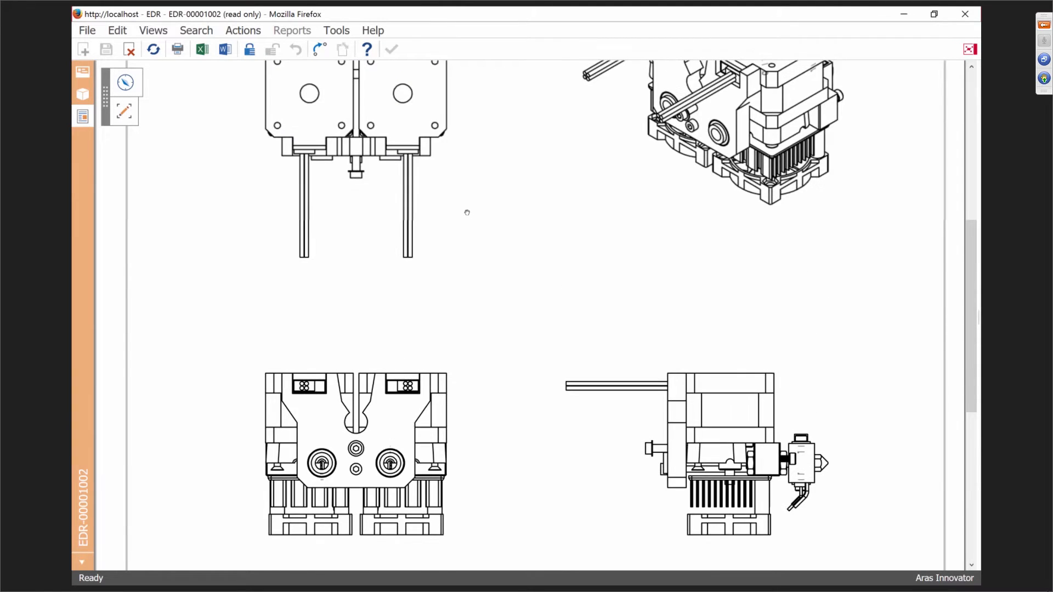
click(84, 95)
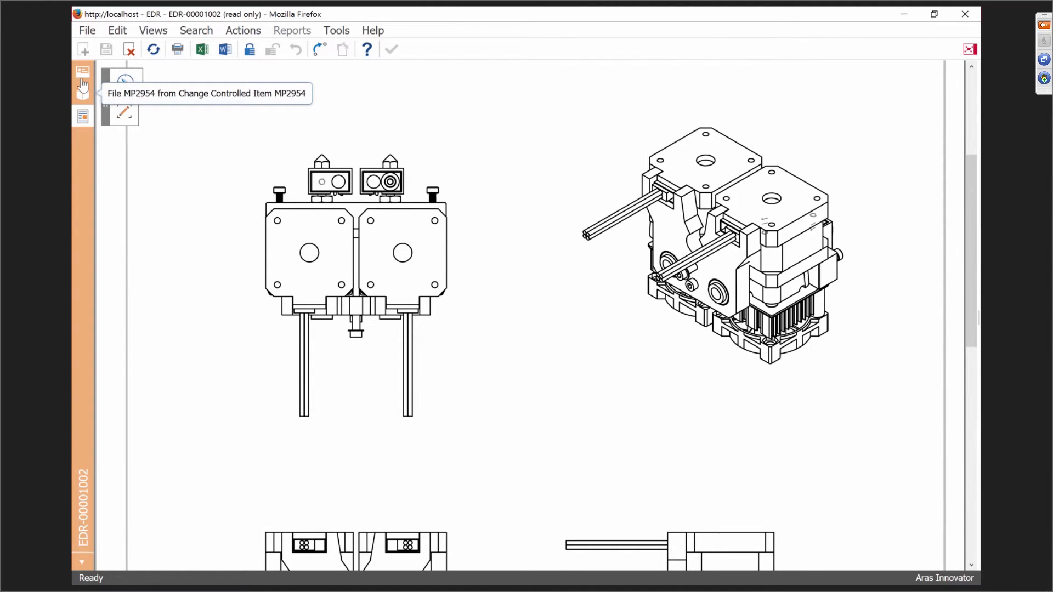
Return to the EDR form, select MP2954-D, and show the SignOffs workflow history.
click(970, 49)
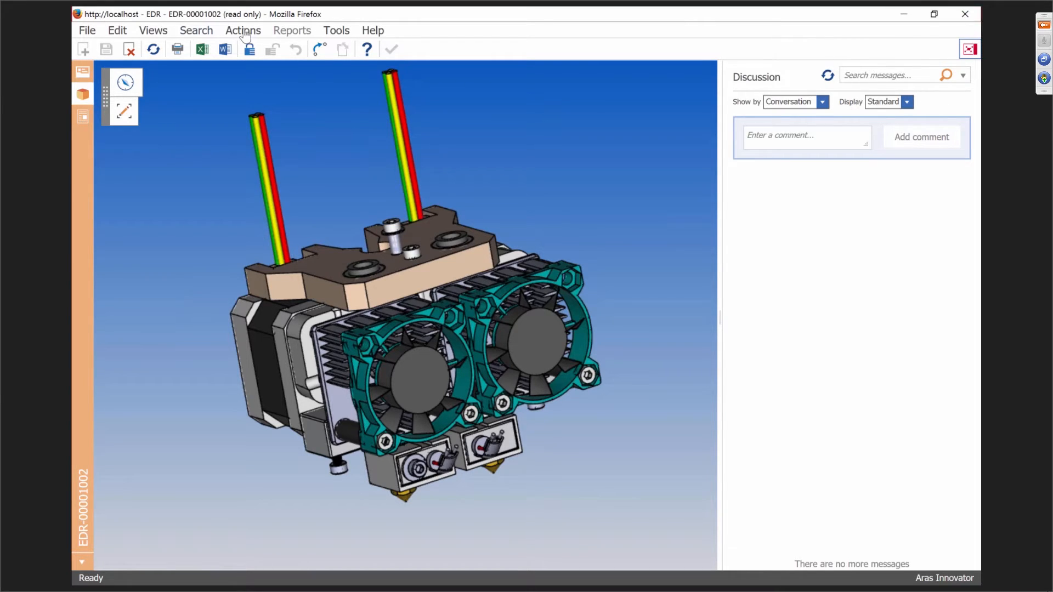
click(82, 72)
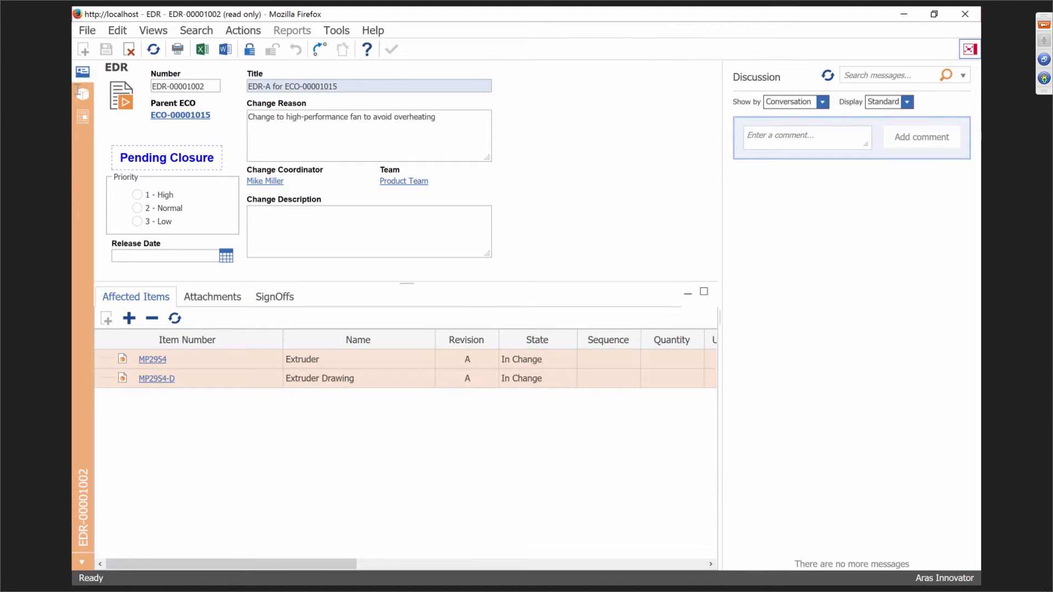
click(969, 50)
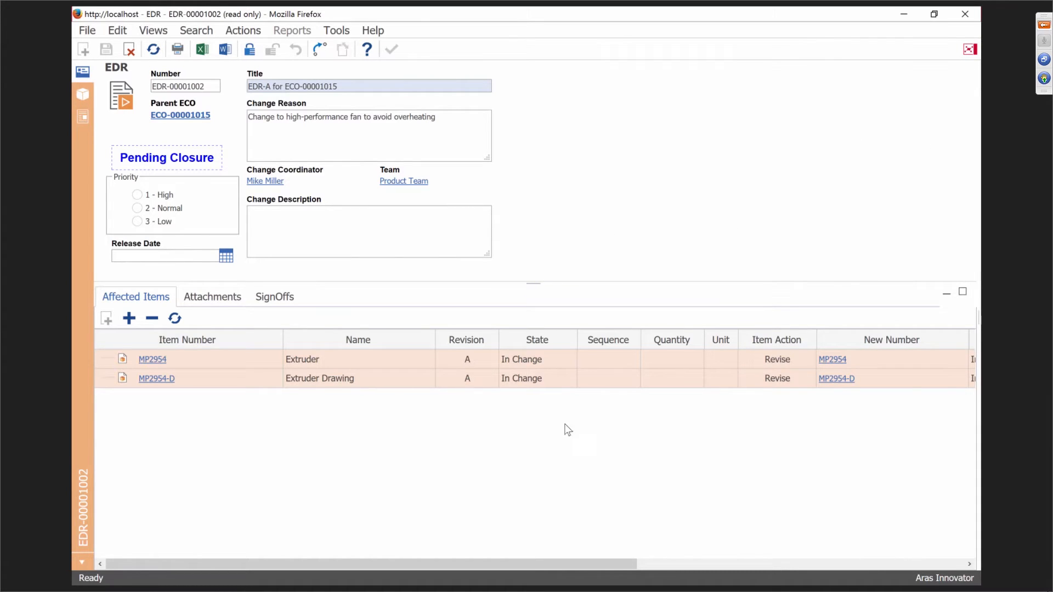
click(418, 380)
click(275, 299)
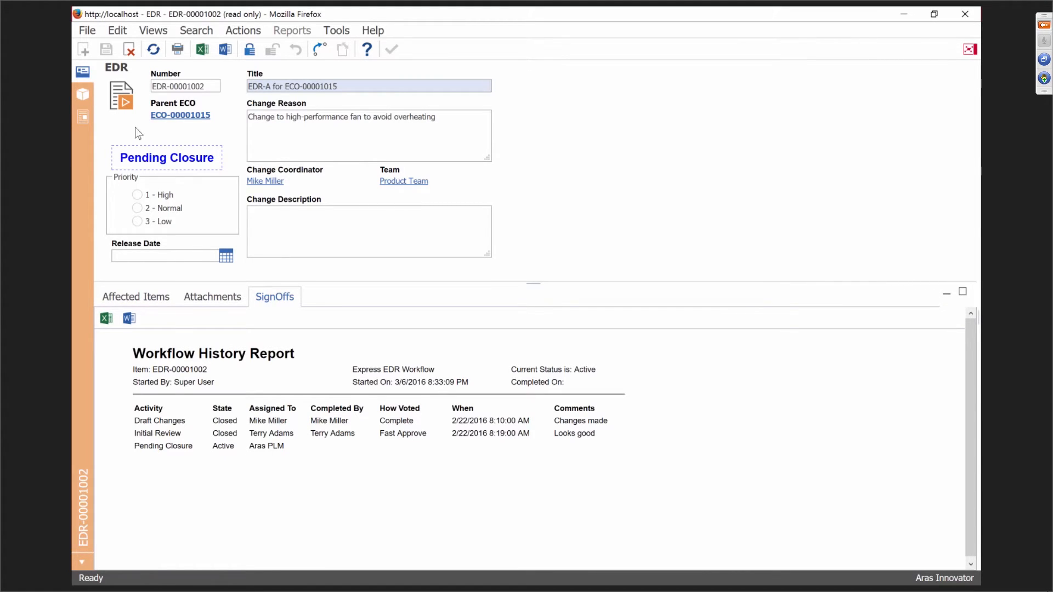
View EDR-00001002's workflow map via Views > Workflow, then close it and the EDR window.
click(156, 32)
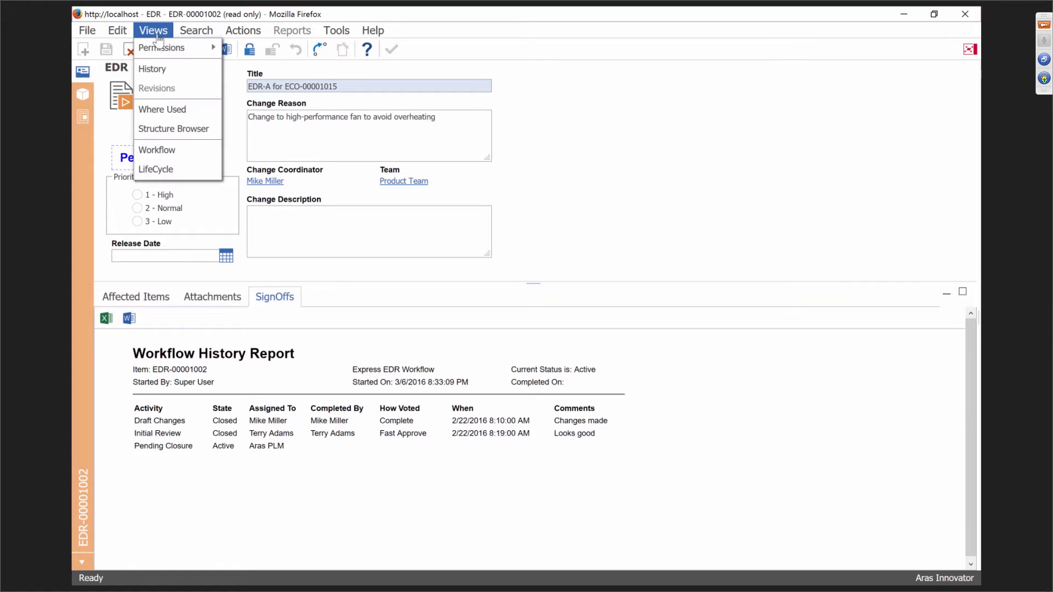
click(165, 149)
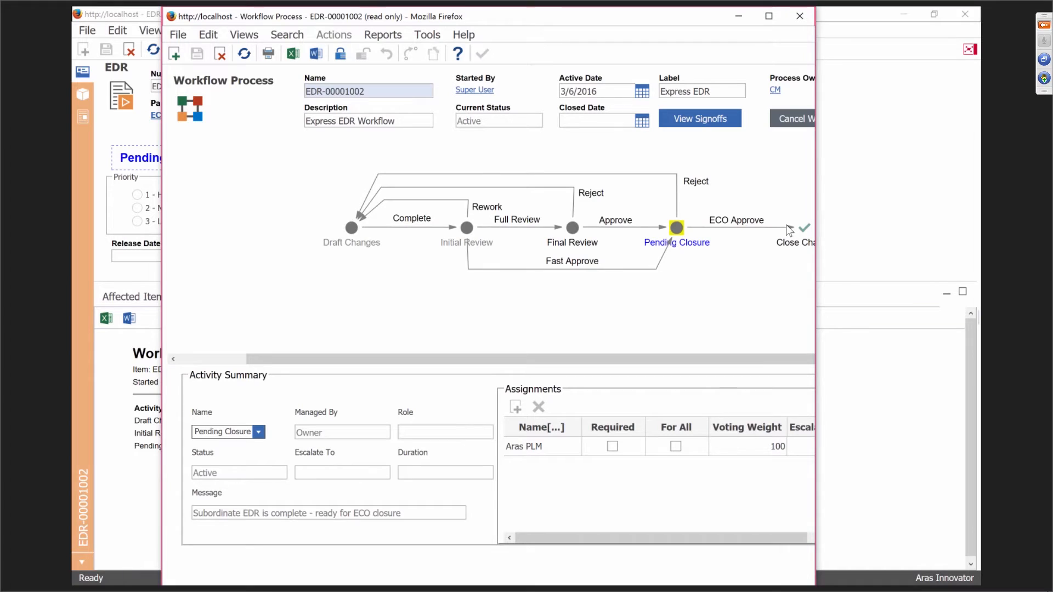
click(802, 22)
click(974, 19)
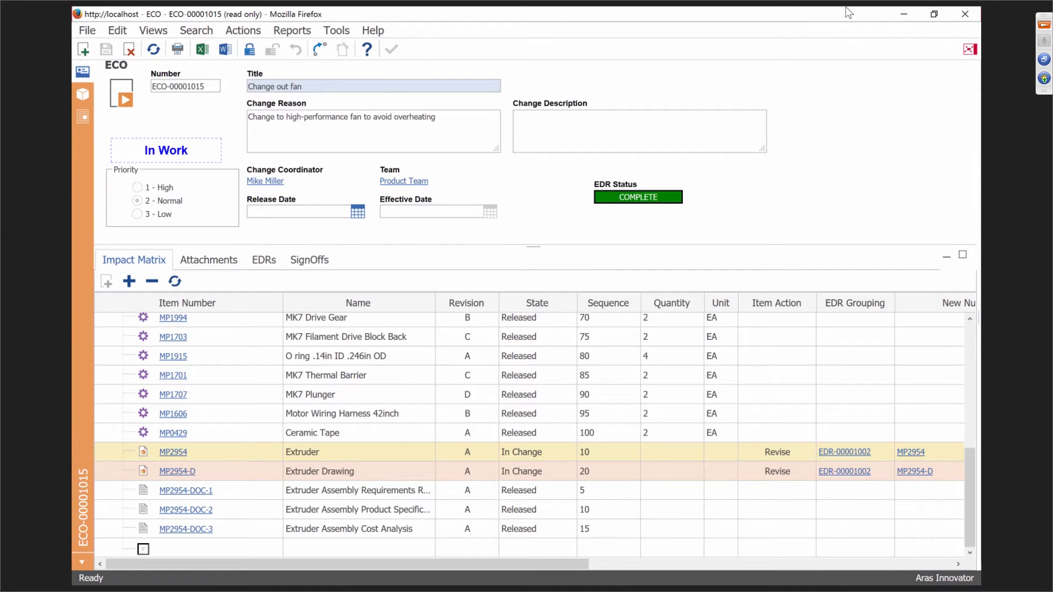
Close the ECO window and open the ECO-00001015 Draft Changes task from the InBasket.
click(966, 16)
drag(640, 559, 380, 560)
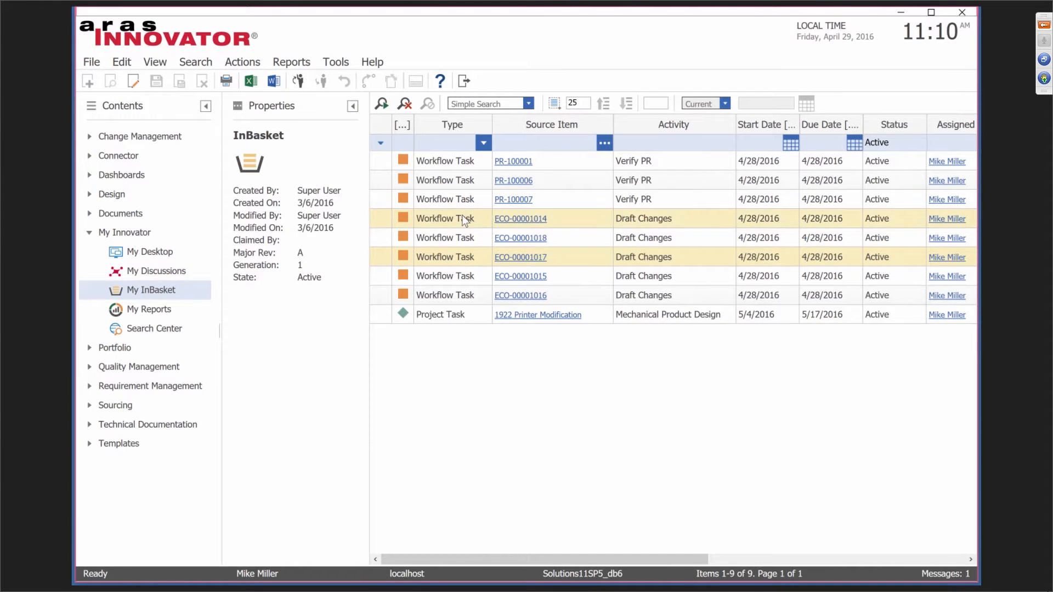
click(457, 276)
double_click(456, 277)
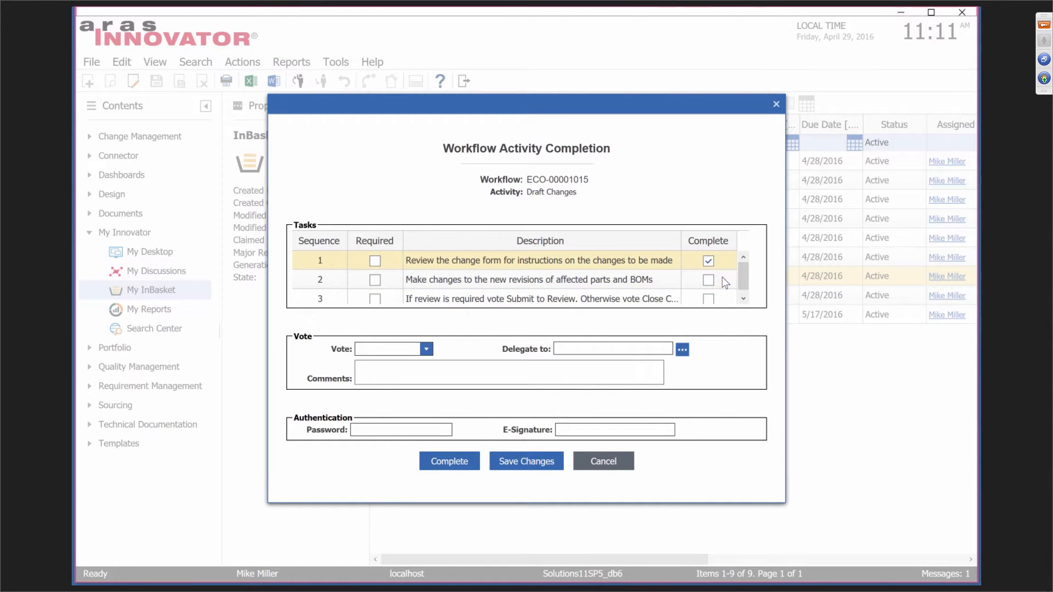
Mark all three tasks complete, vote Close Change, enter the account password and complete the activity.
click(708, 280)
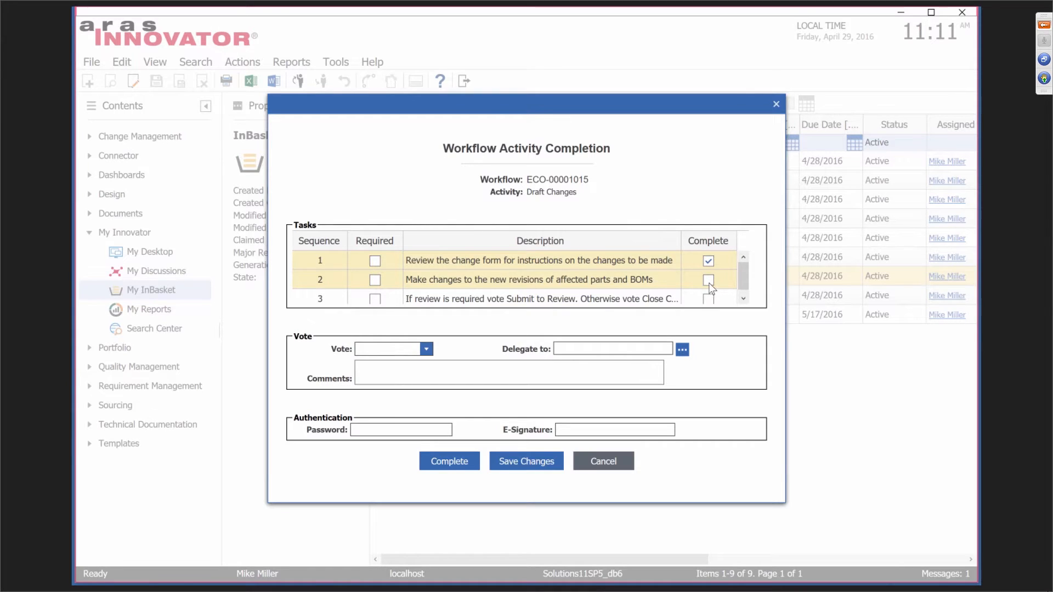
click(743, 299)
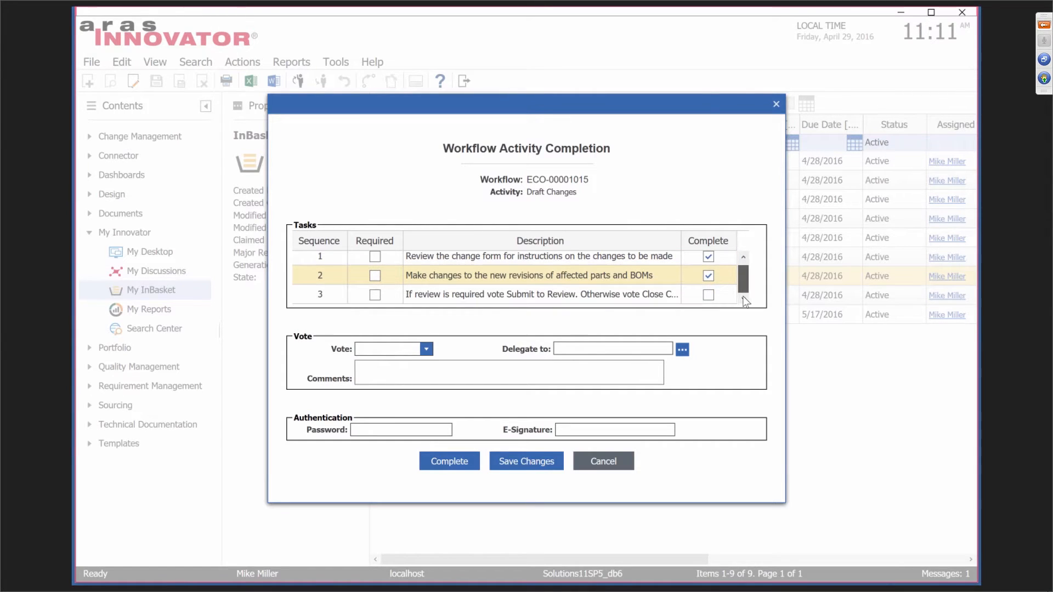
click(708, 295)
click(426, 349)
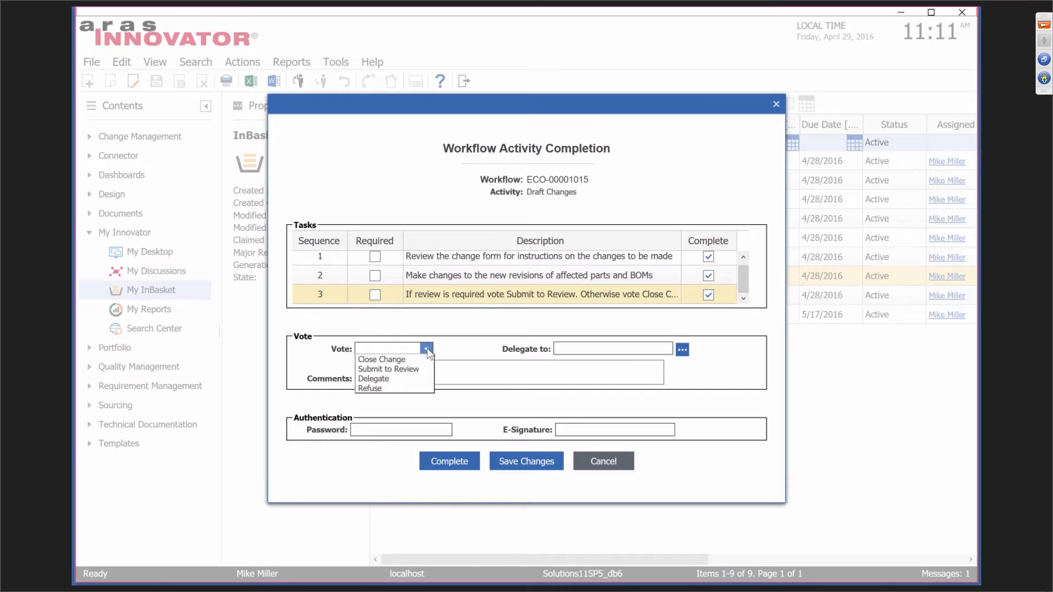
click(407, 360)
click(413, 428)
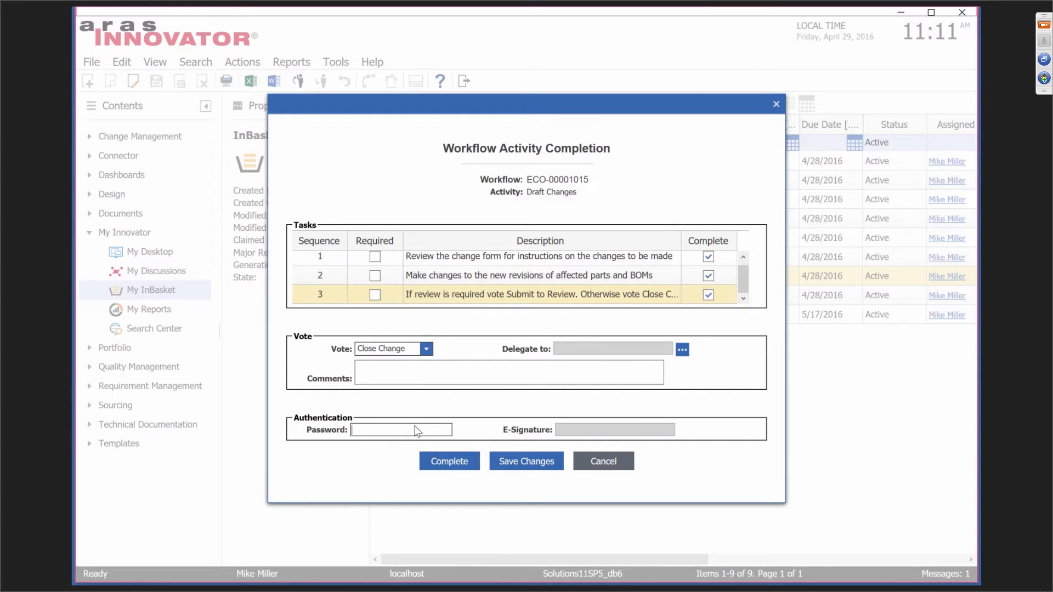
text(*********)
click(449, 462)
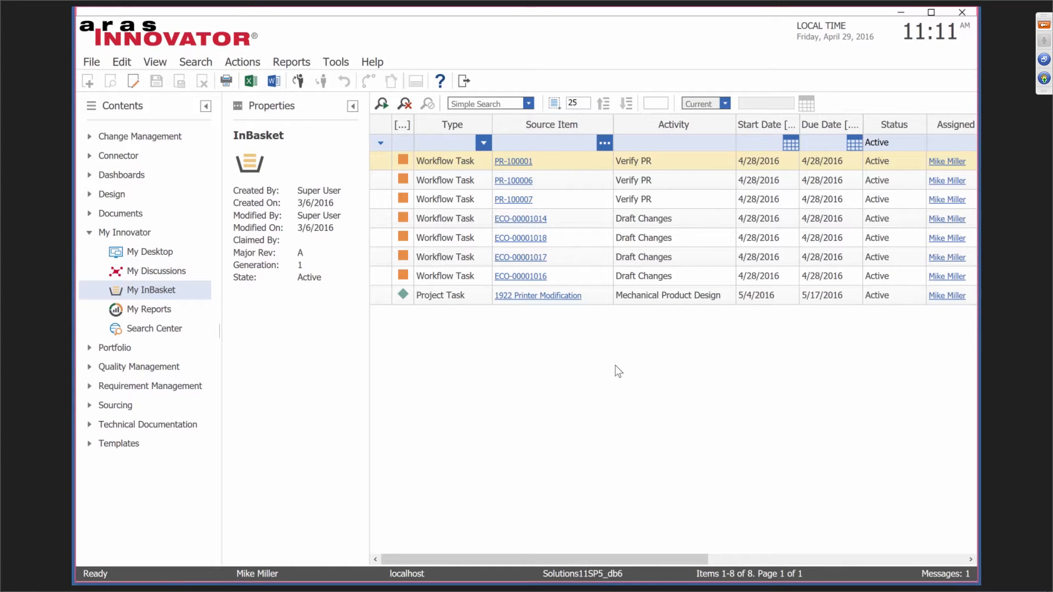
Search Parts with an *extr* name filter and open the Extruder part MP2954.
click(86, 196)
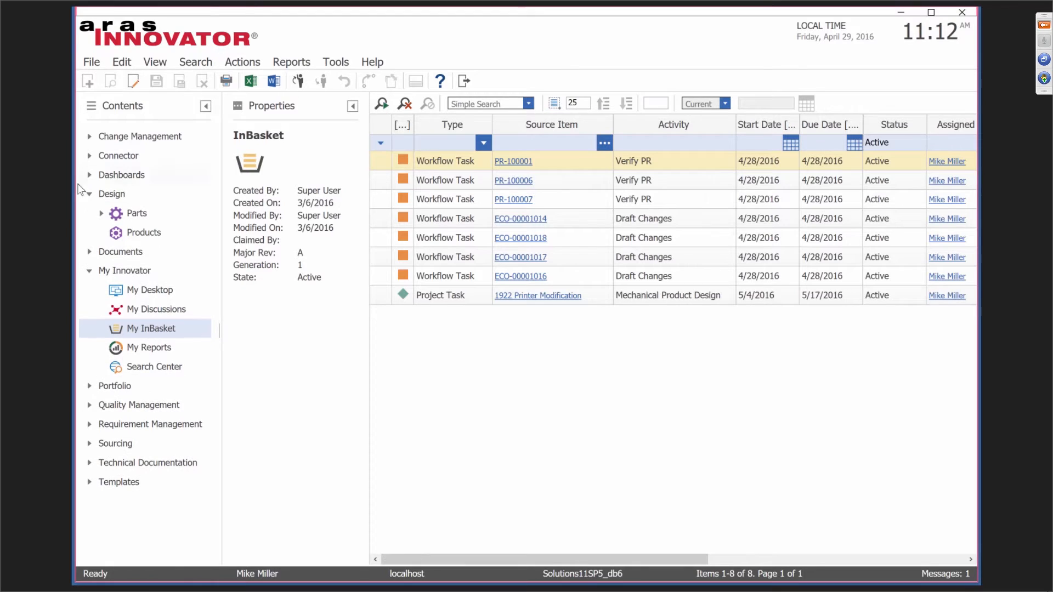
click(137, 213)
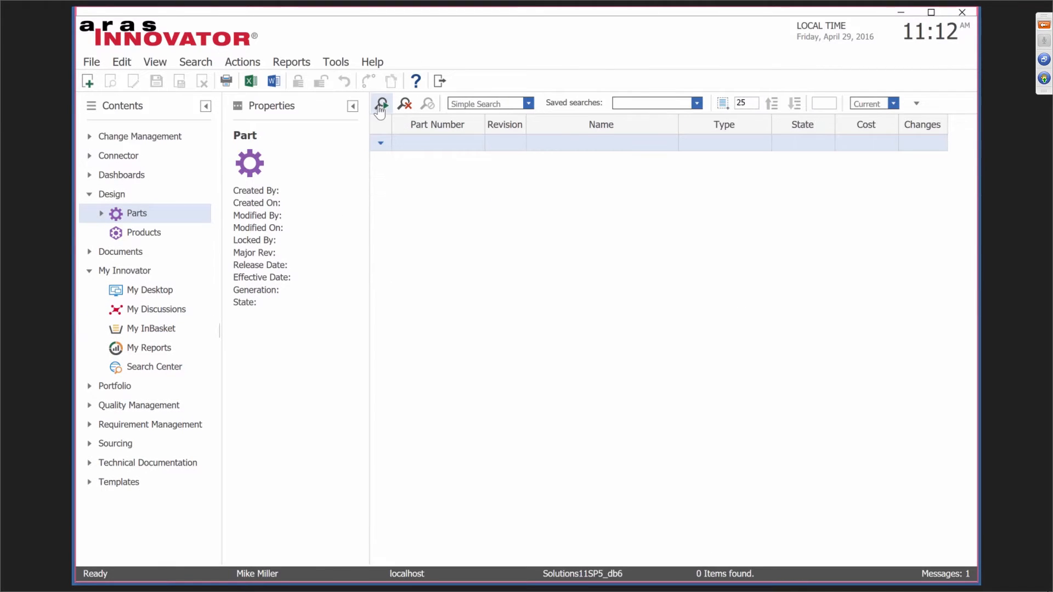
click(380, 104)
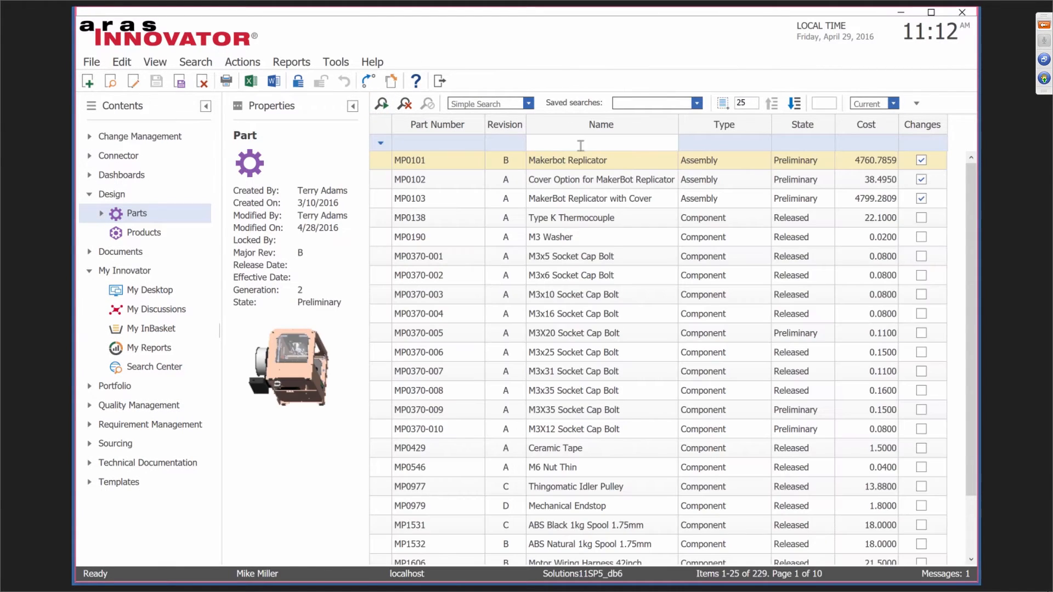
click(580, 144)
text(*extr)
text(*)
key(Return)
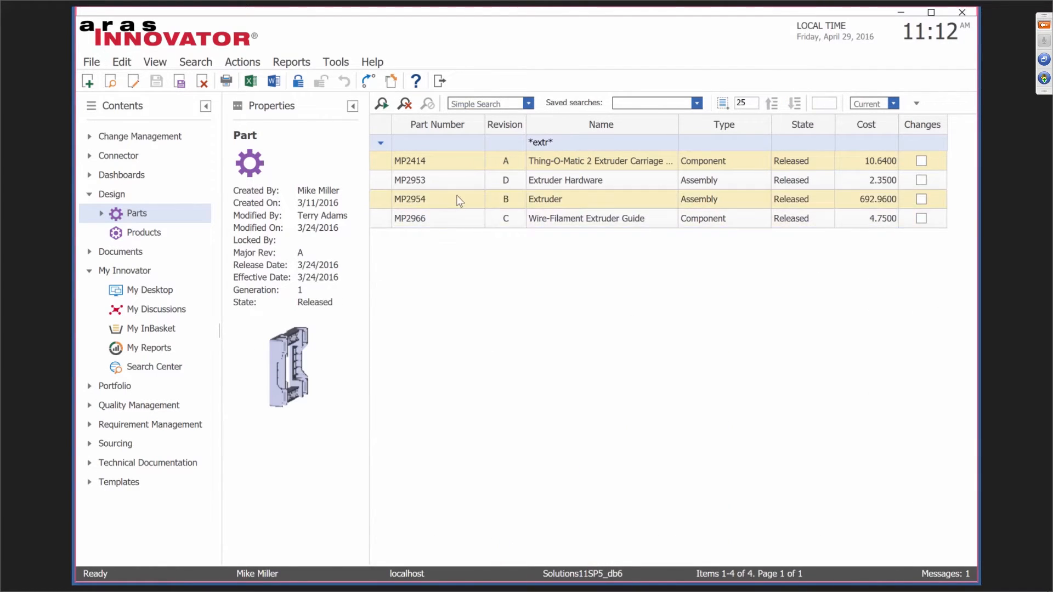
click(453, 197)
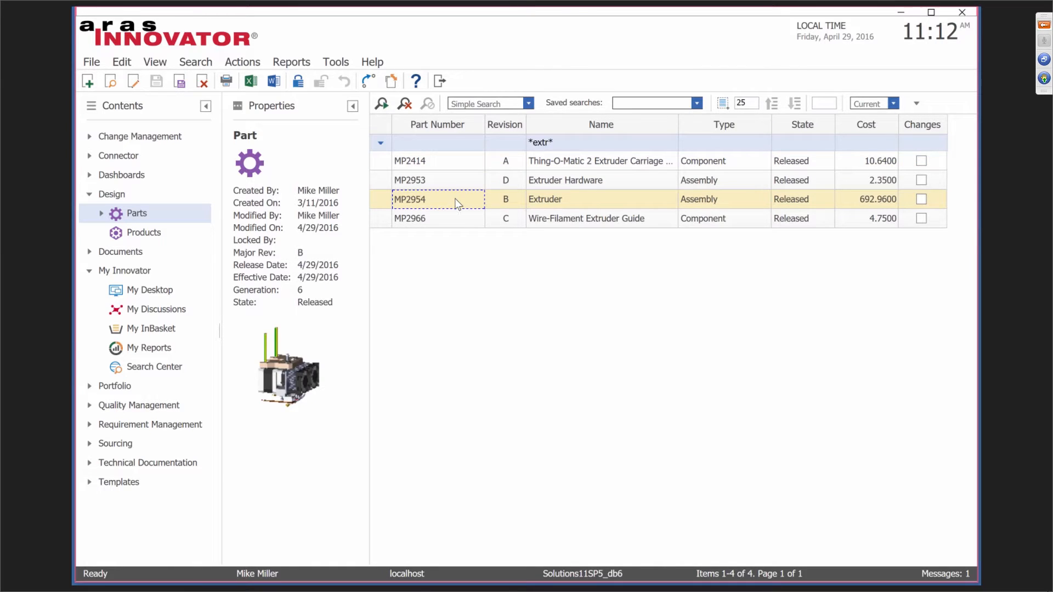
double_click(458, 200)
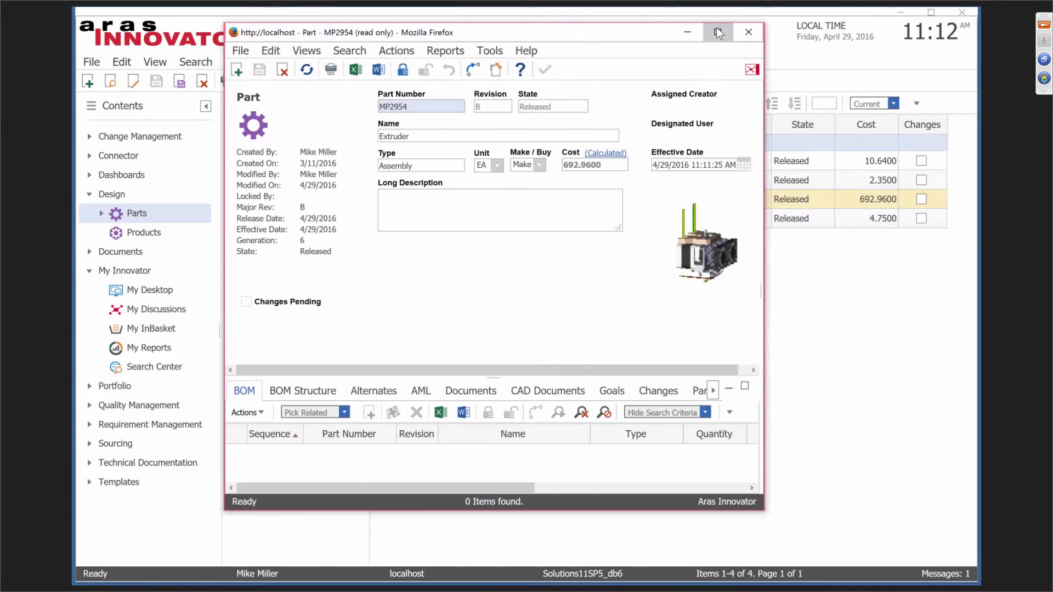
Maximize the MP2954 part window, check its Changes tab, then show its Item History.
click(716, 32)
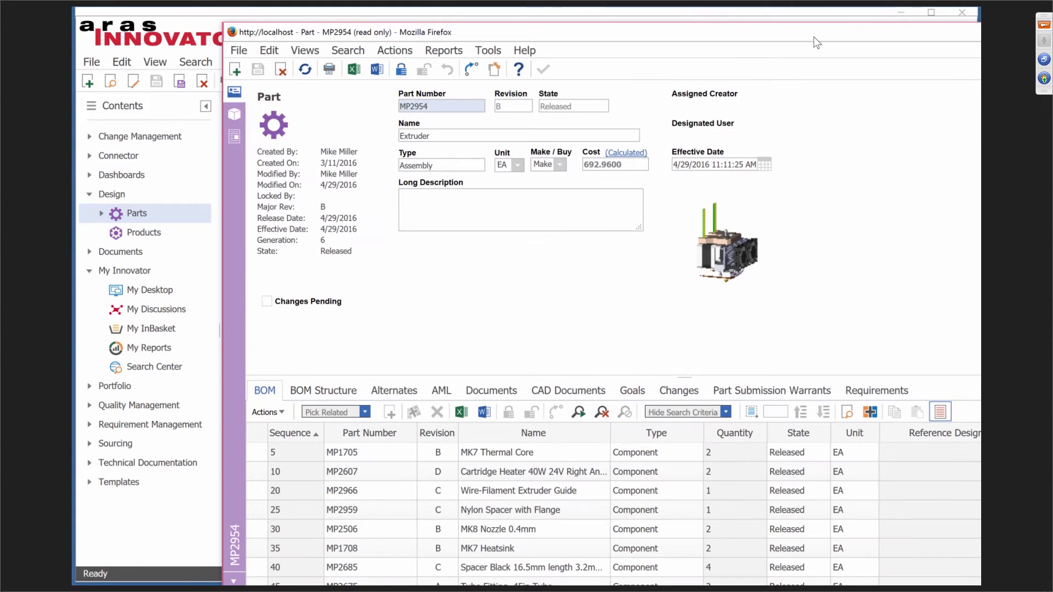
double_click(667, 35)
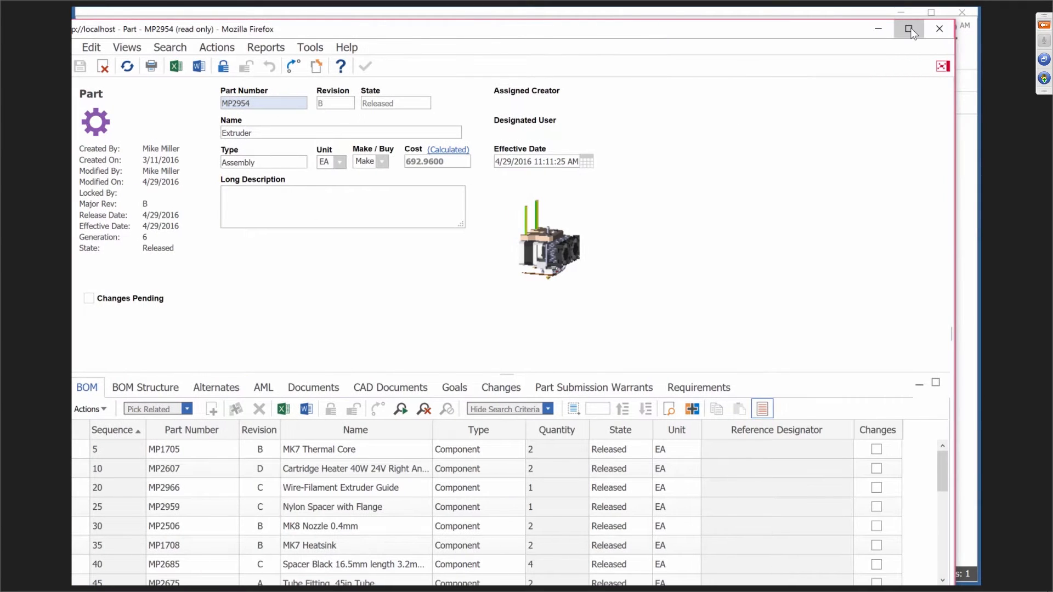
click(528, 372)
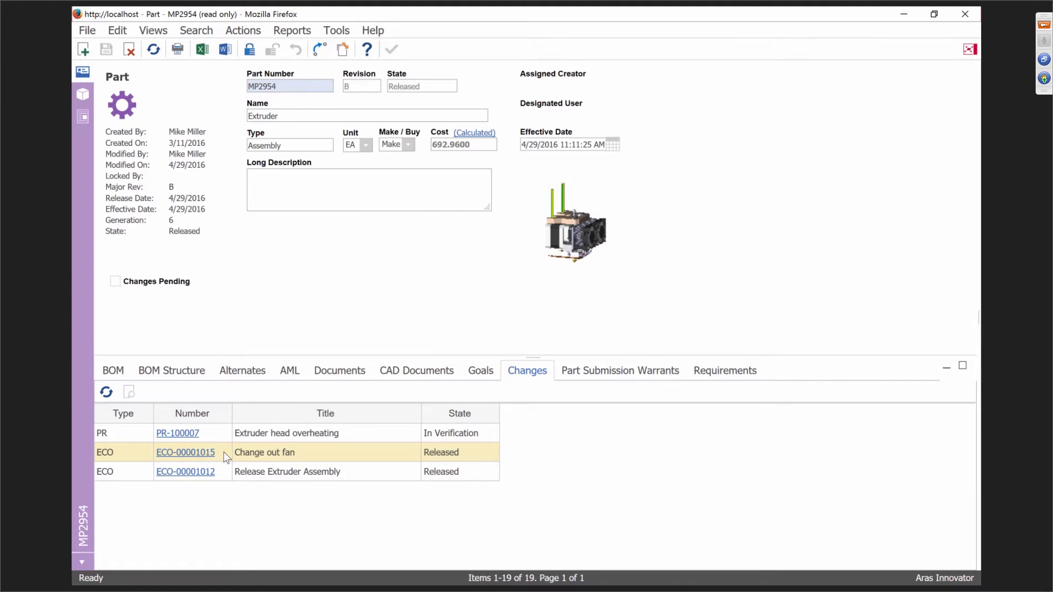
click(164, 34)
click(153, 69)
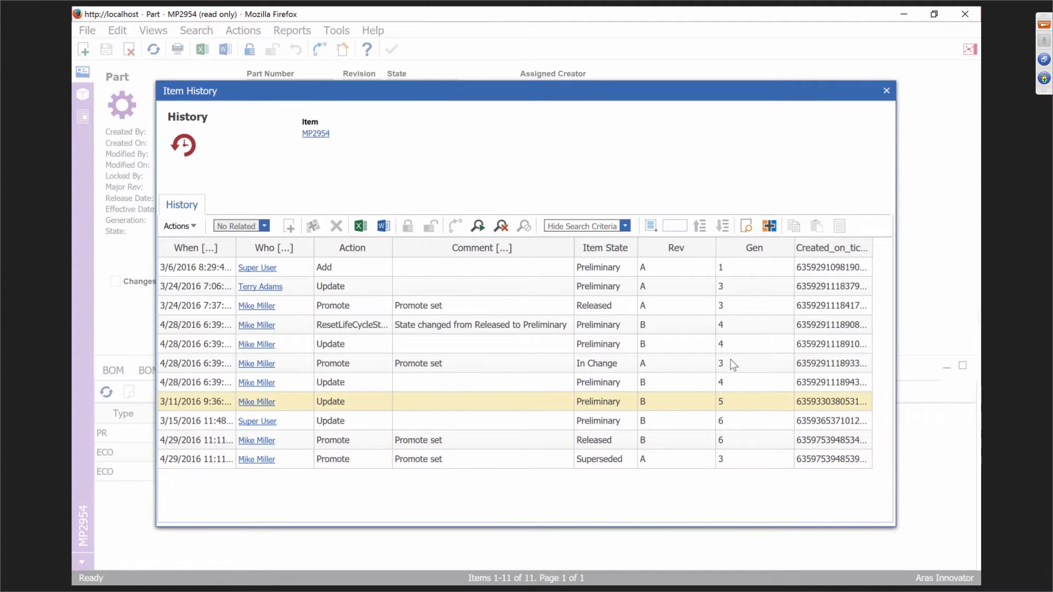
Sort the MP2954 item history by Gen, then close the history dialog.
click(755, 249)
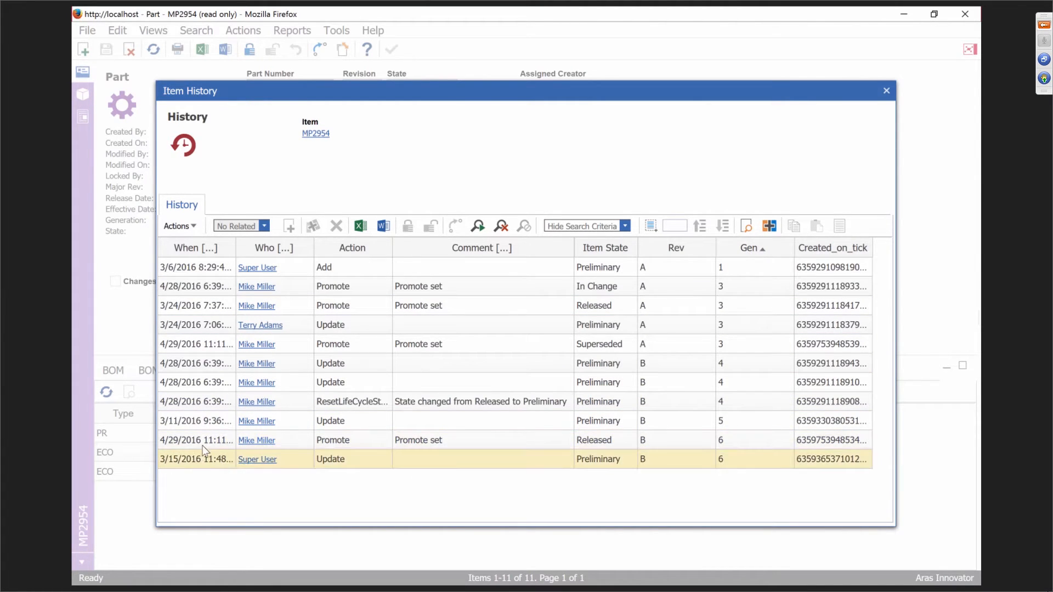
click(886, 92)
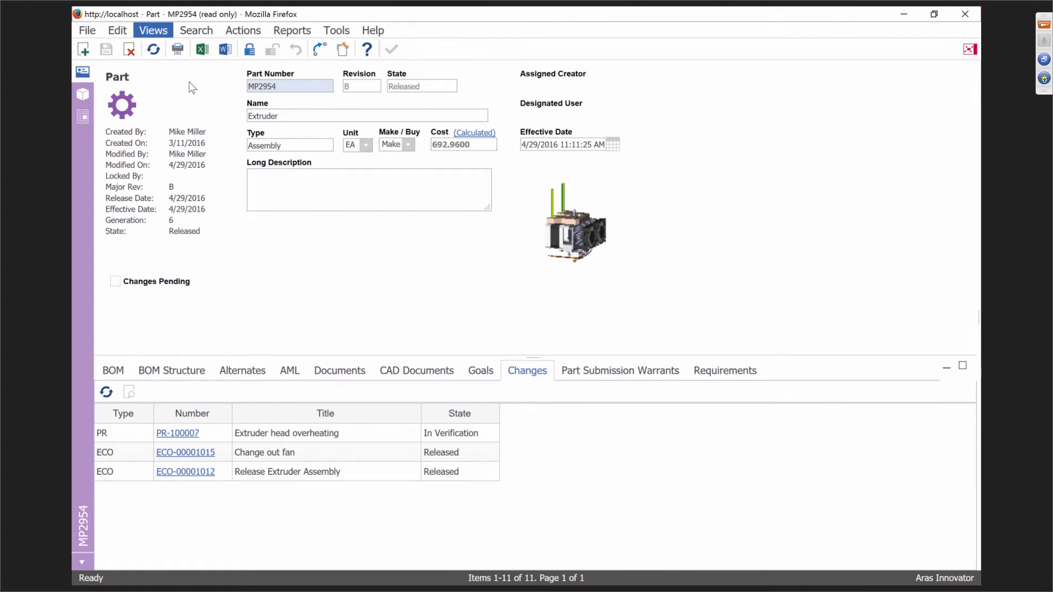
Open the MP2954 discussion and read through the extruder overheating comments.
click(970, 52)
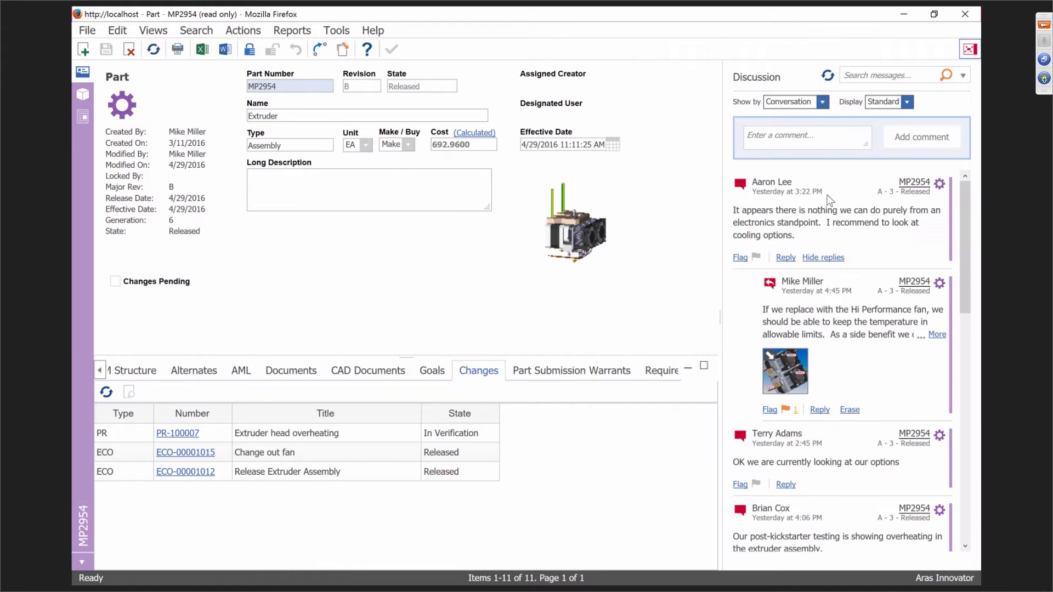
scroll(884, 329, down, 1)
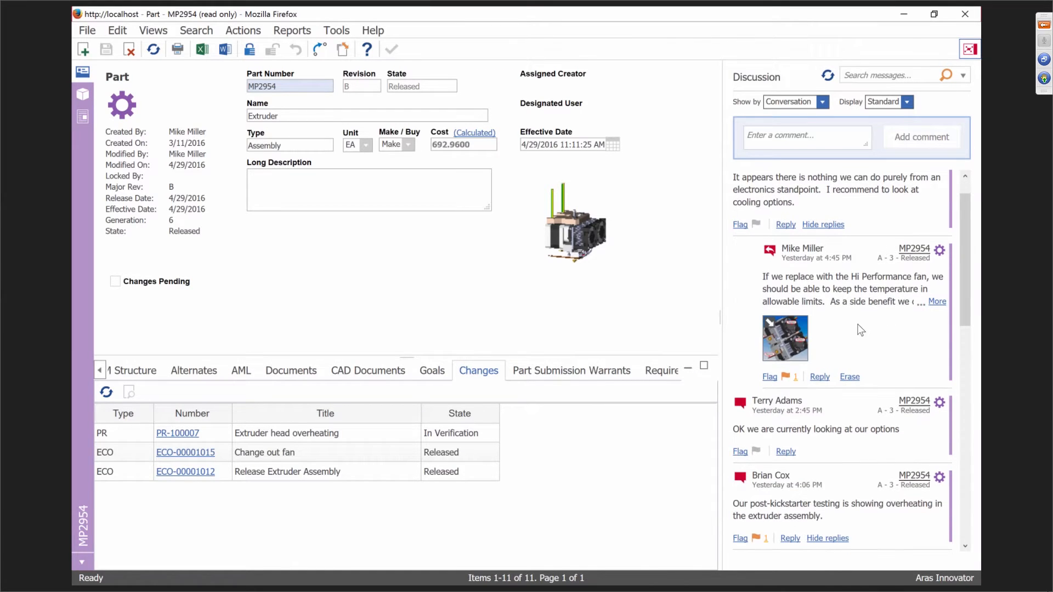
scroll(858, 330, down, 2)
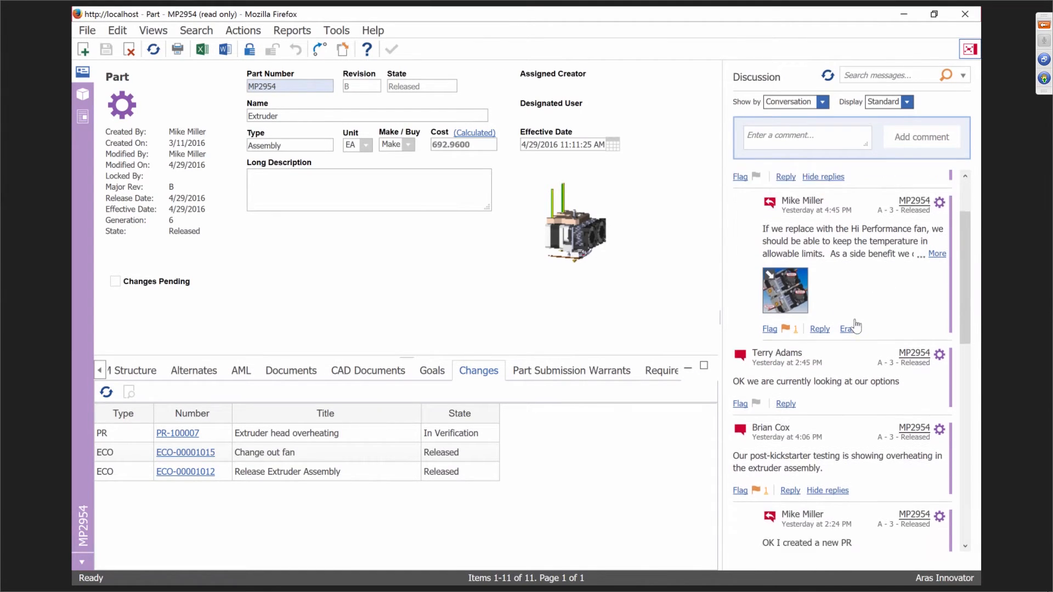
scroll(856, 325, down, 5)
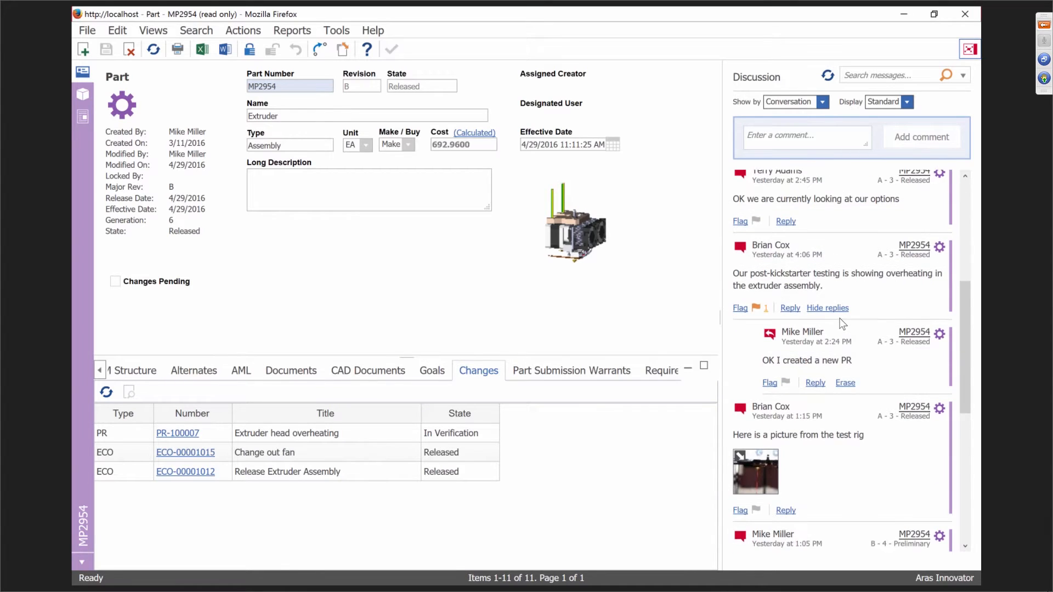
scroll(838, 324, down, 1)
Display the test-rig photo of the twin extruder nozzles in the viewer beside the thread.
click(756, 405)
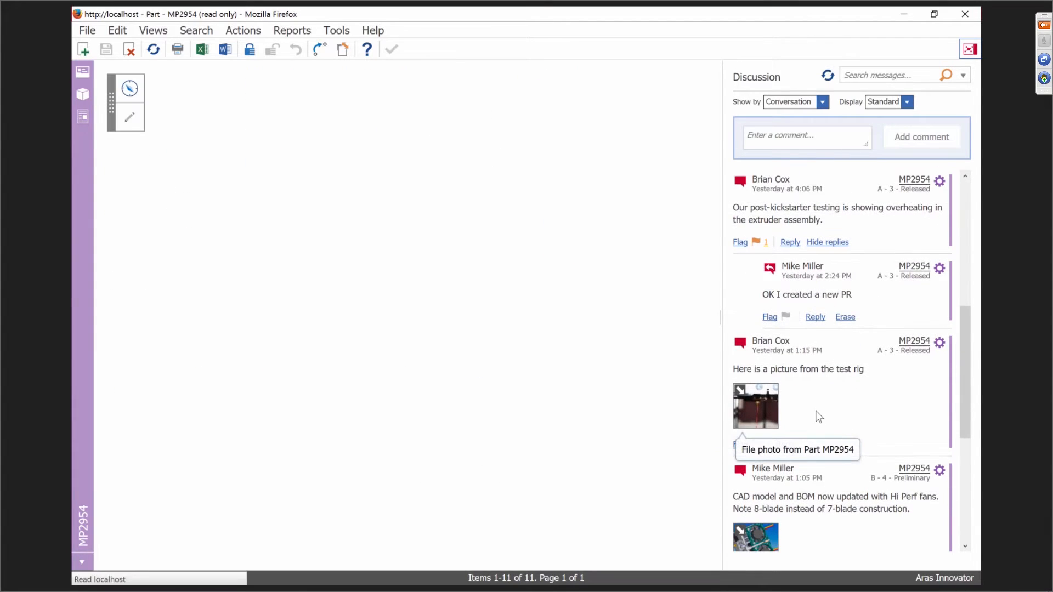
scroll(839, 395, down, 1)
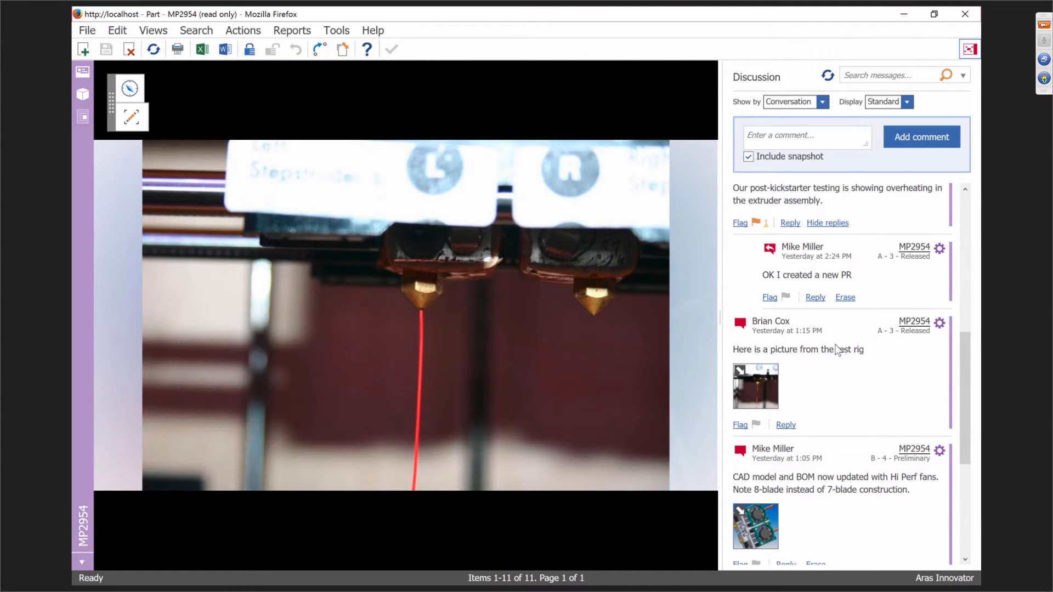
scroll(842, 379, down, 1)
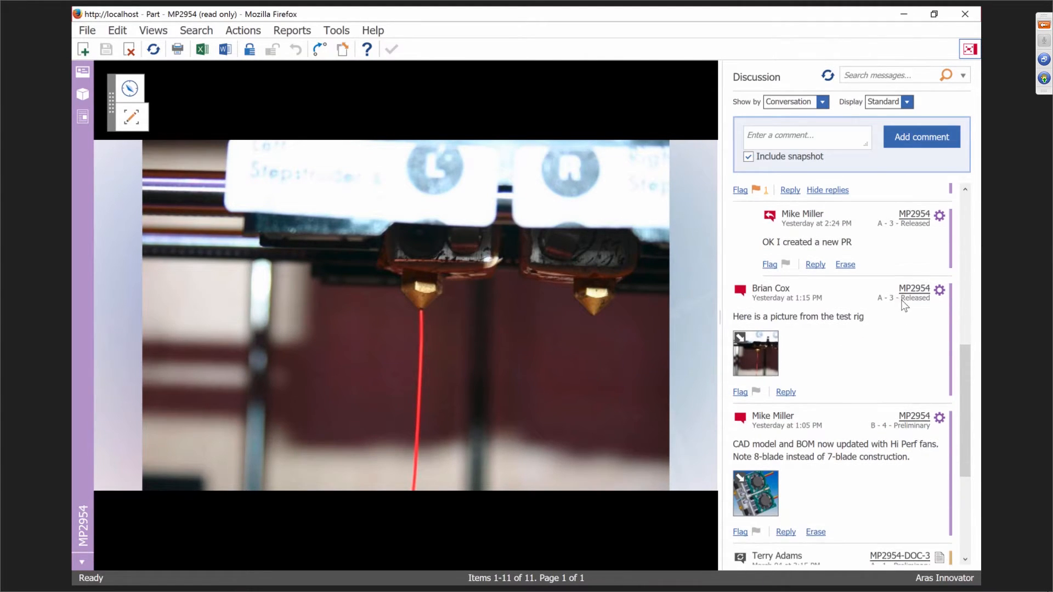
scroll(829, 311, down, 3)
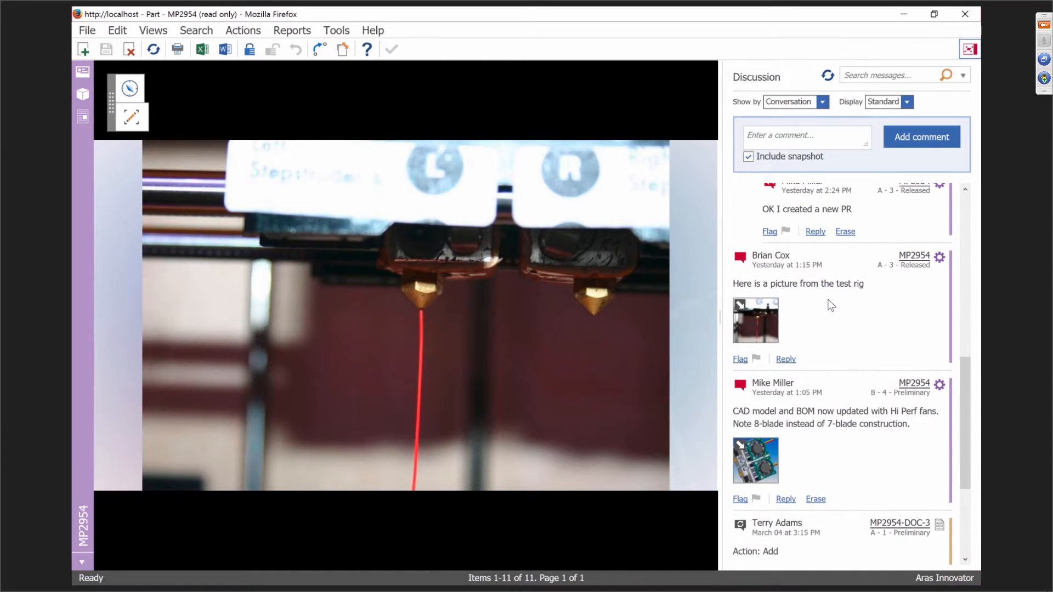
scroll(840, 327, down, 1)
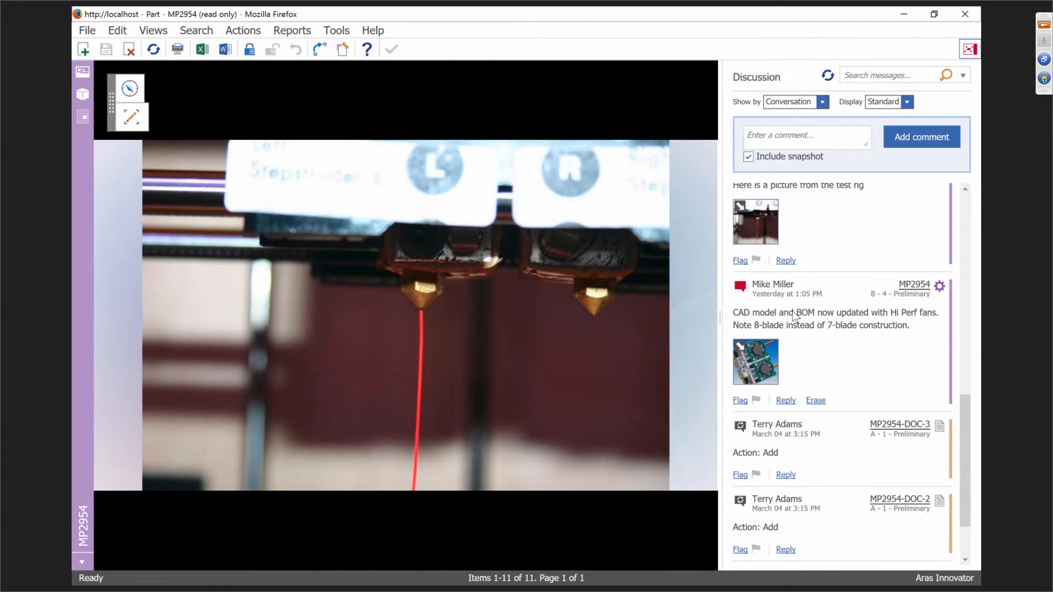
scroll(845, 351, down, 1)
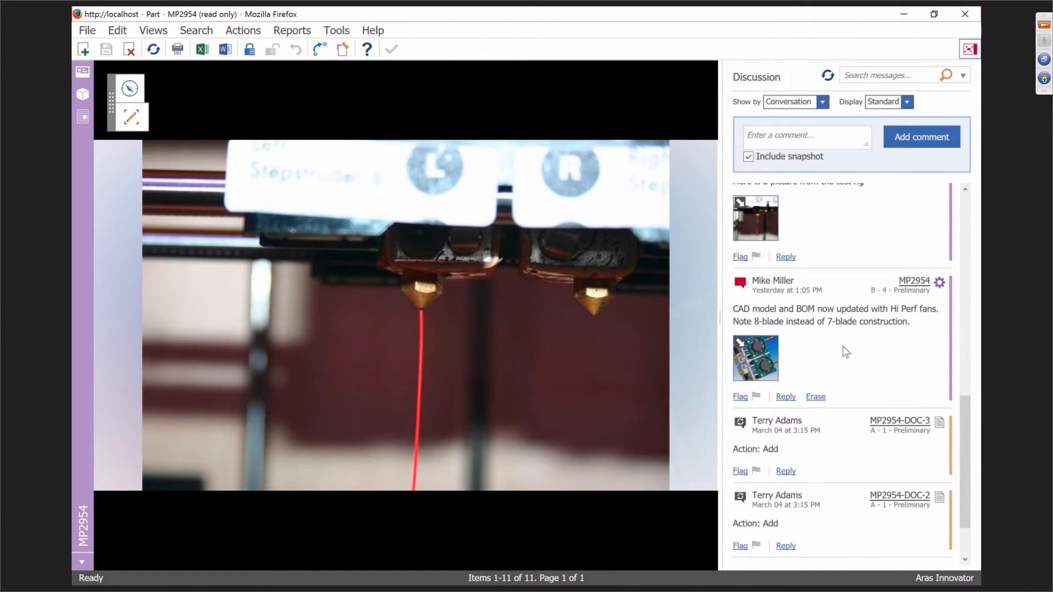
scroll(845, 351, down, 2)
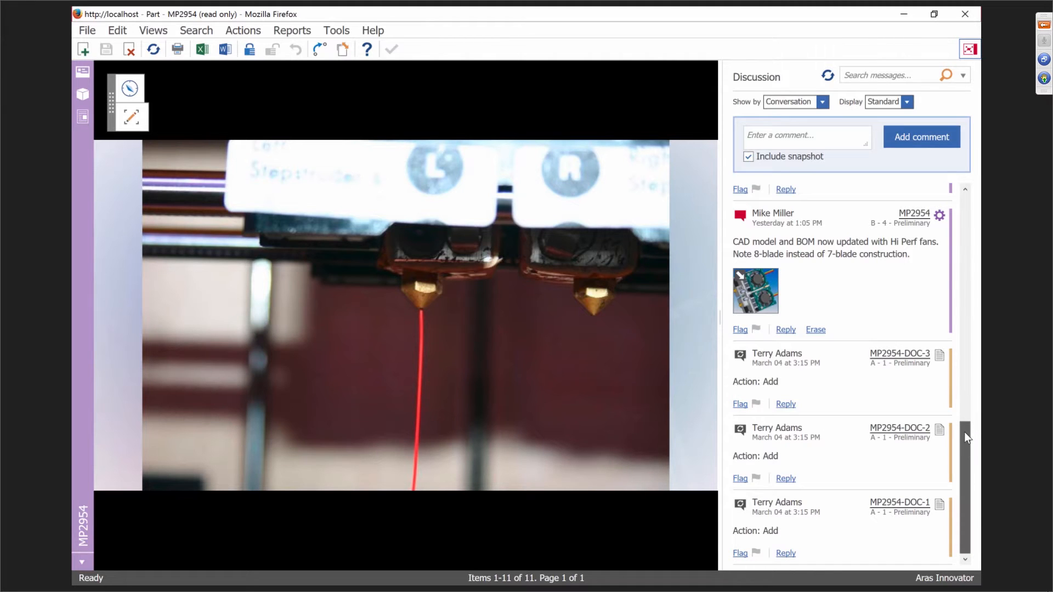
drag(964, 432, 960, 307)
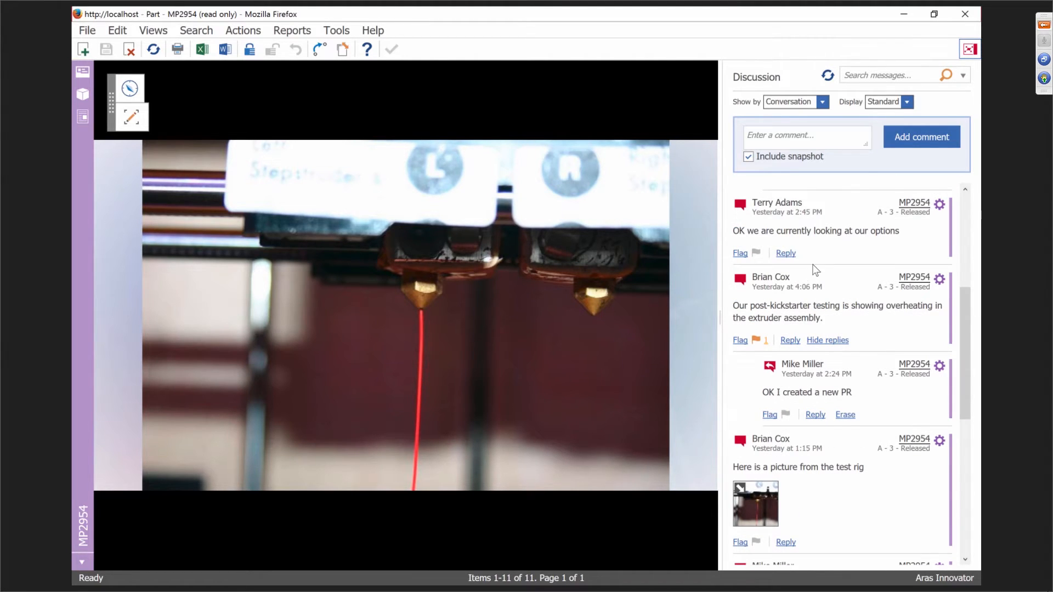
scroll(815, 269, up, 3)
scroll(815, 269, up, 2)
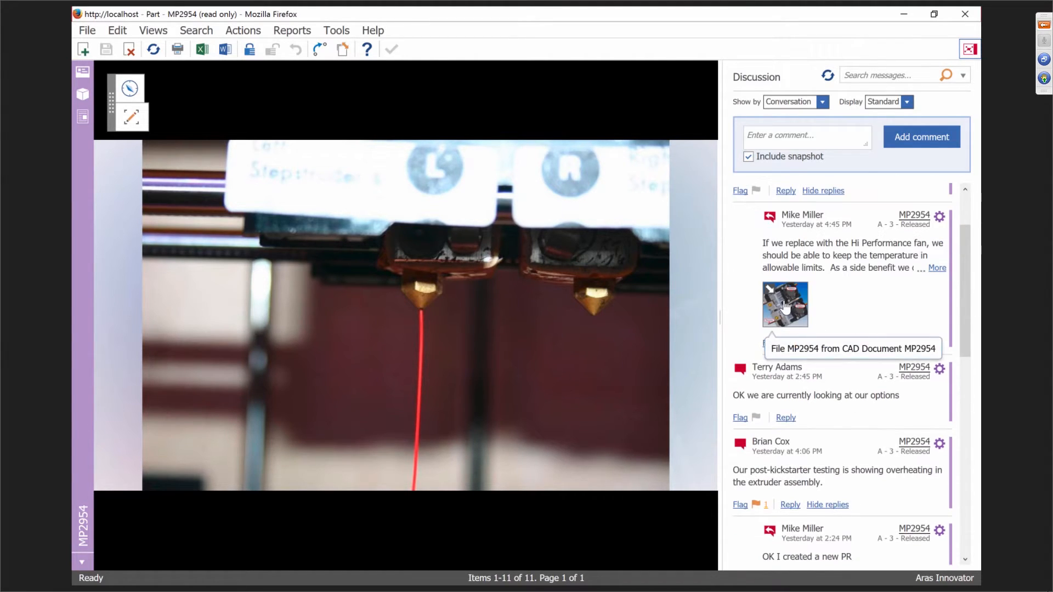
Show the Replace/Remove marked-up fan snapshot in the viewer and order the discussion by Thread Date.
click(786, 308)
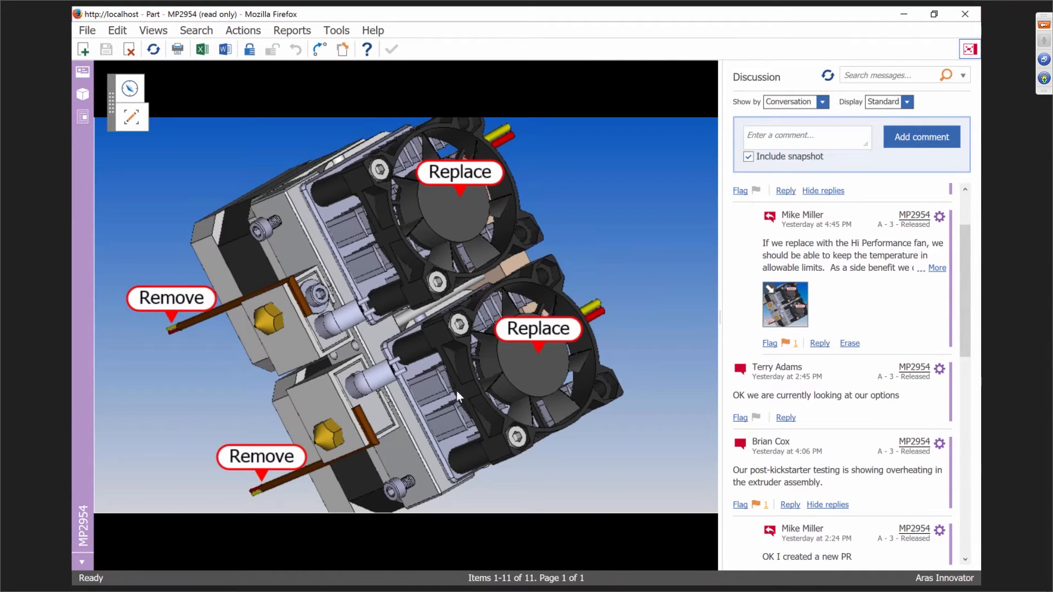
click(967, 376)
drag(965, 374, 952, 192)
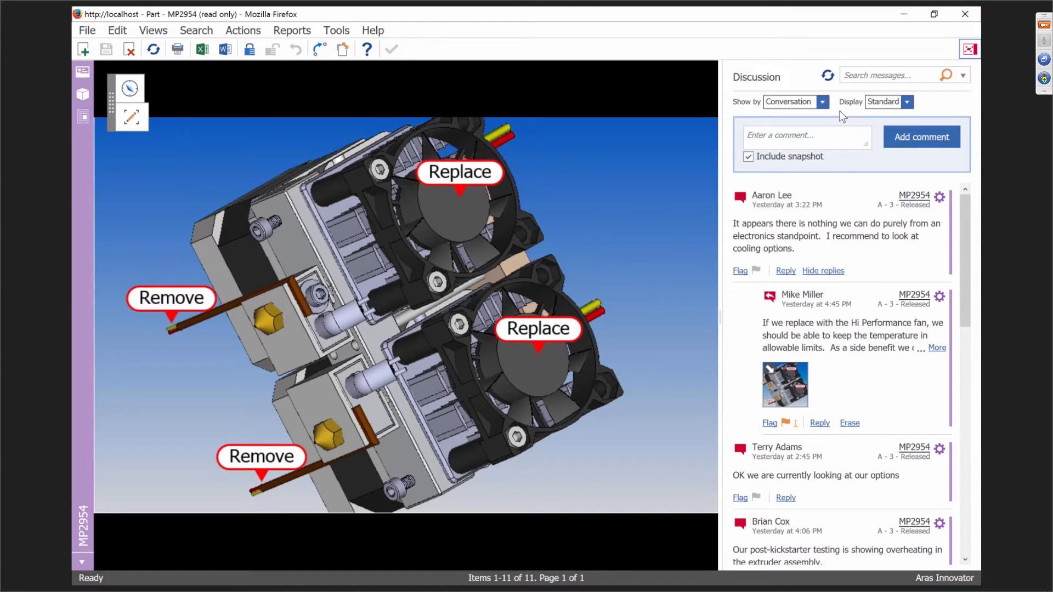
click(822, 102)
click(817, 122)
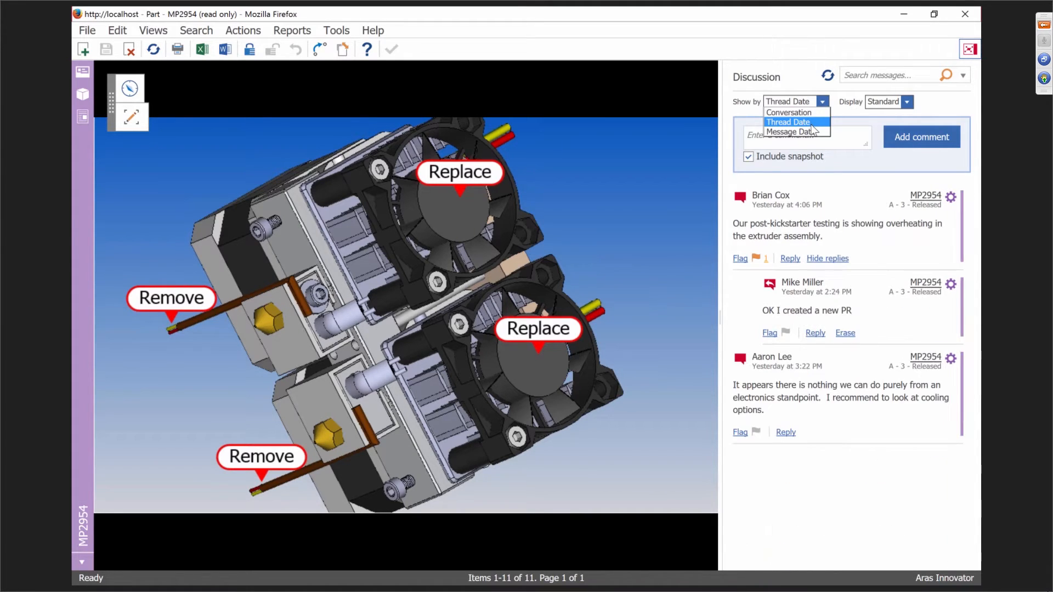
scroll(831, 353, down, 5)
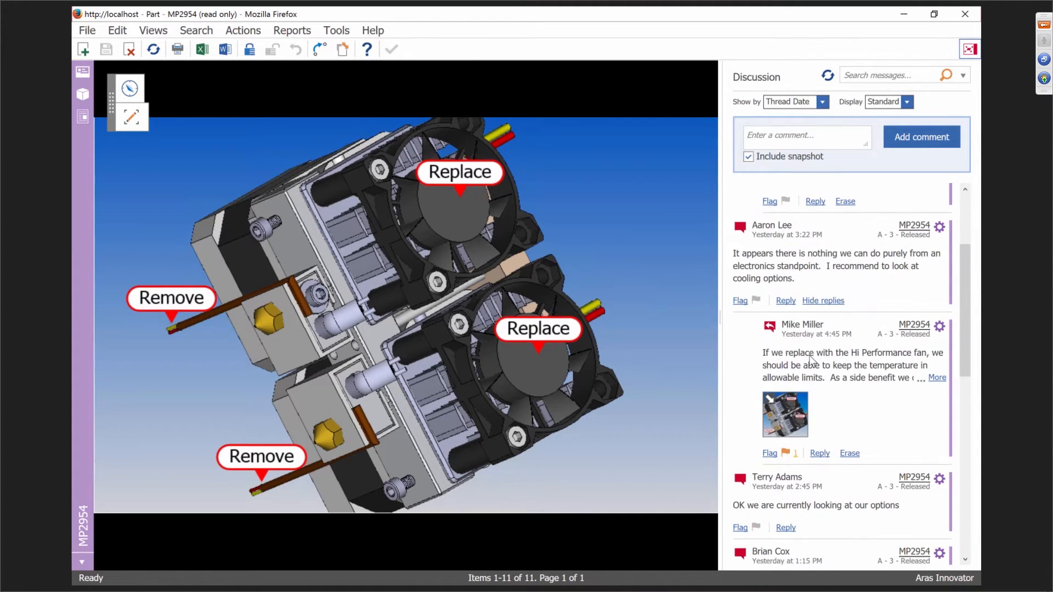
Try the Review display for discussion images, revert to Standard, and toggle the Hi Perf fans thumbnail.
click(904, 106)
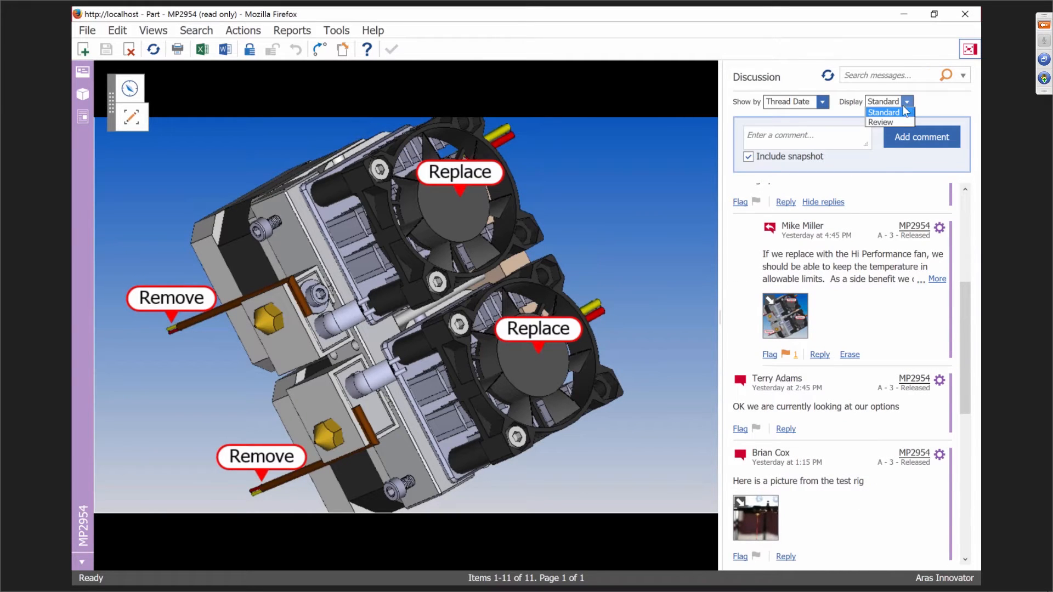
click(894, 123)
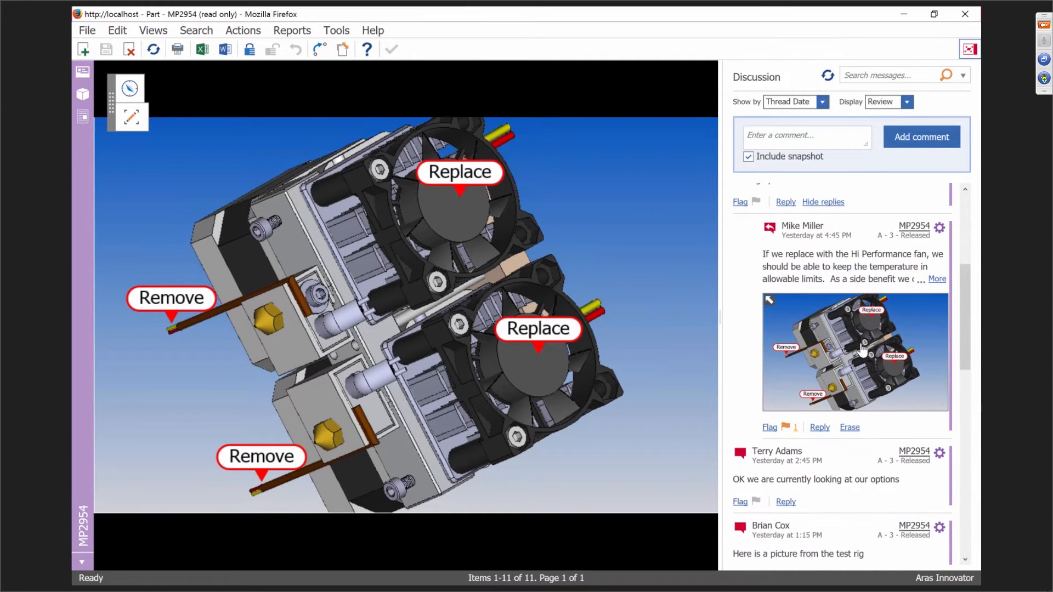
scroll(860, 354, down, 1)
scroll(860, 354, down, 3)
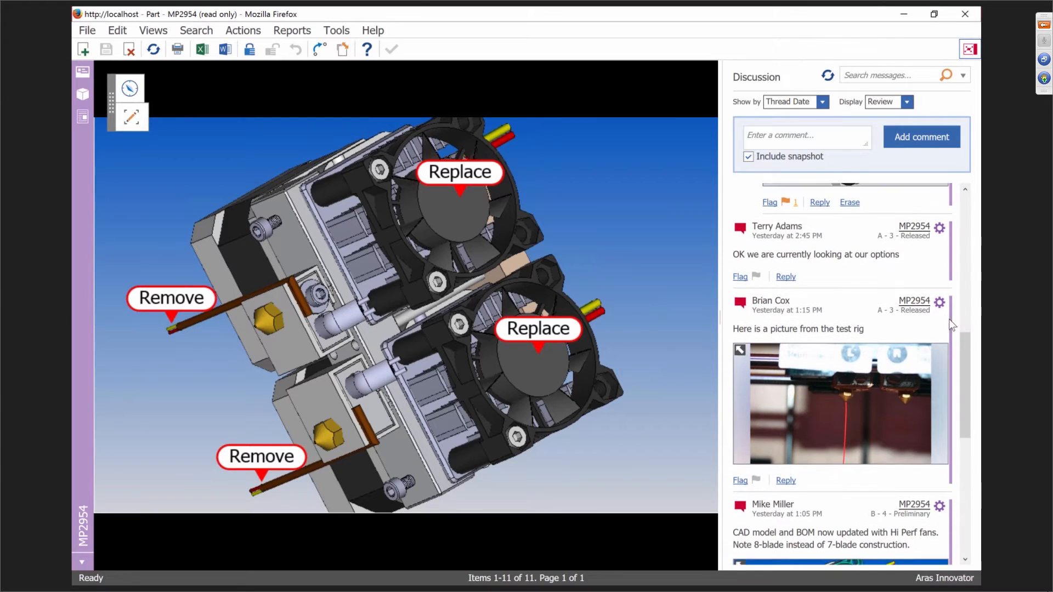
click(907, 102)
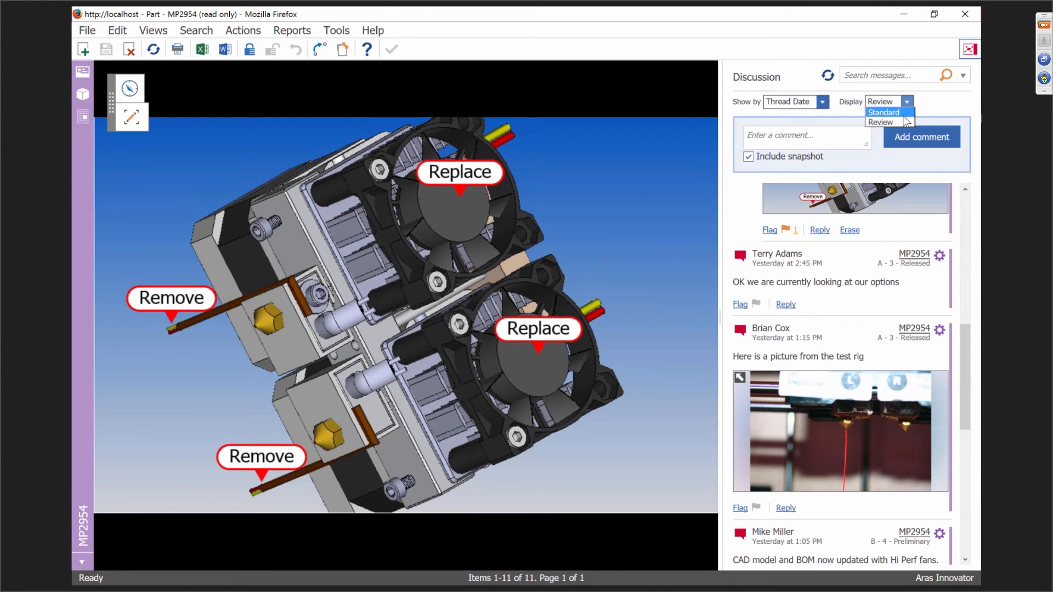
click(903, 114)
scroll(855, 301, down, 2)
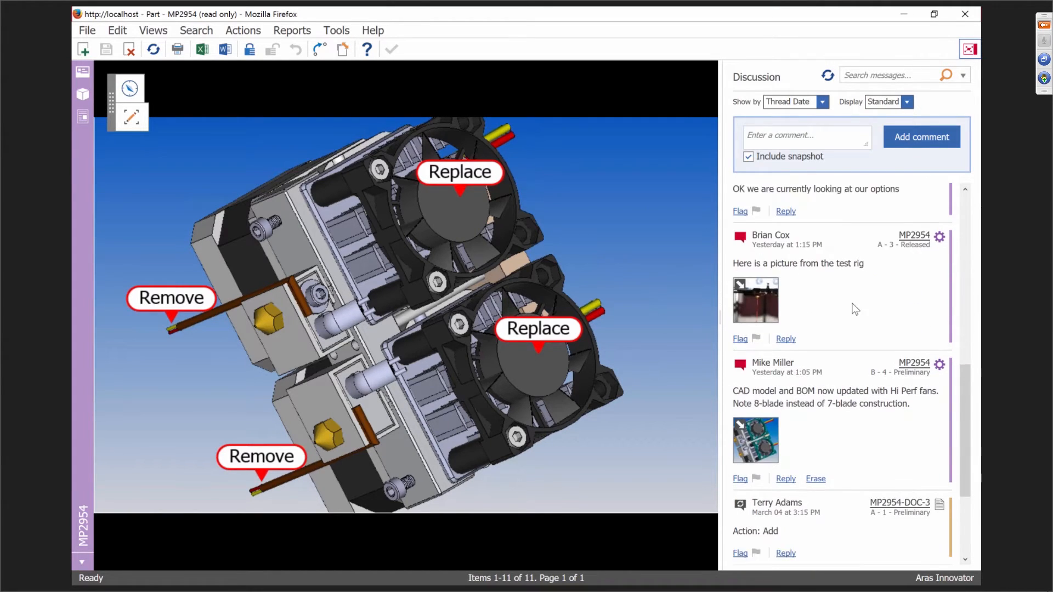
click(741, 414)
click(741, 415)
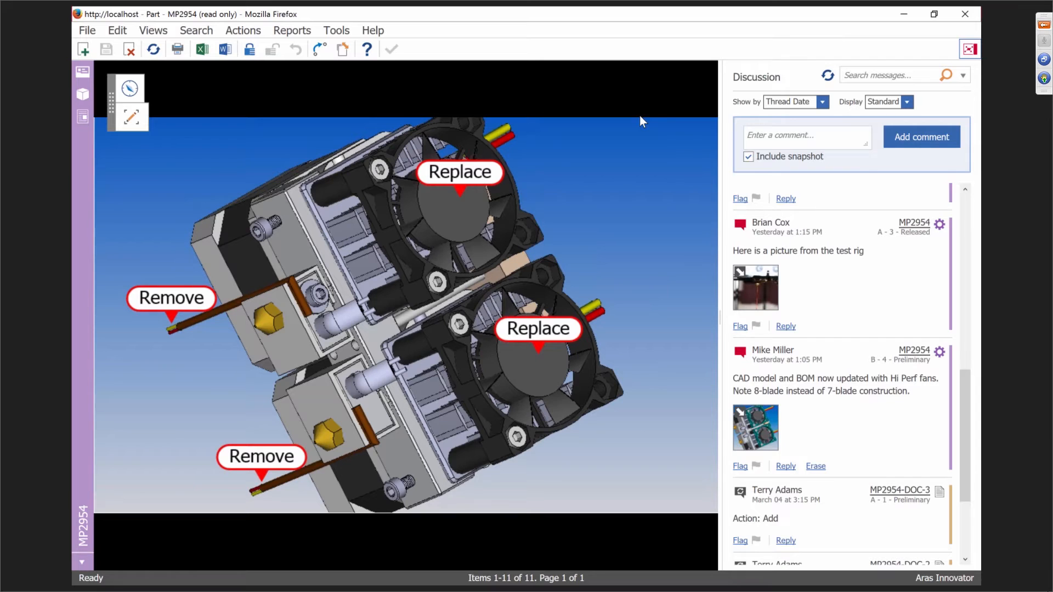
Close the part window, list all problem reports sorted by Status, and open PR-100008 Sourcing problems.
click(968, 14)
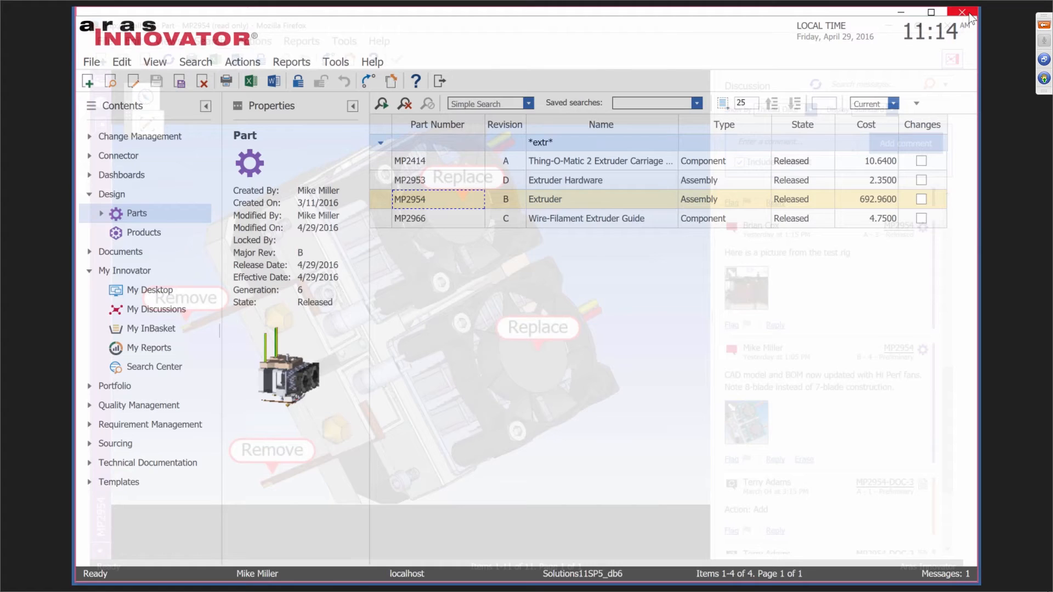
double_click(130, 136)
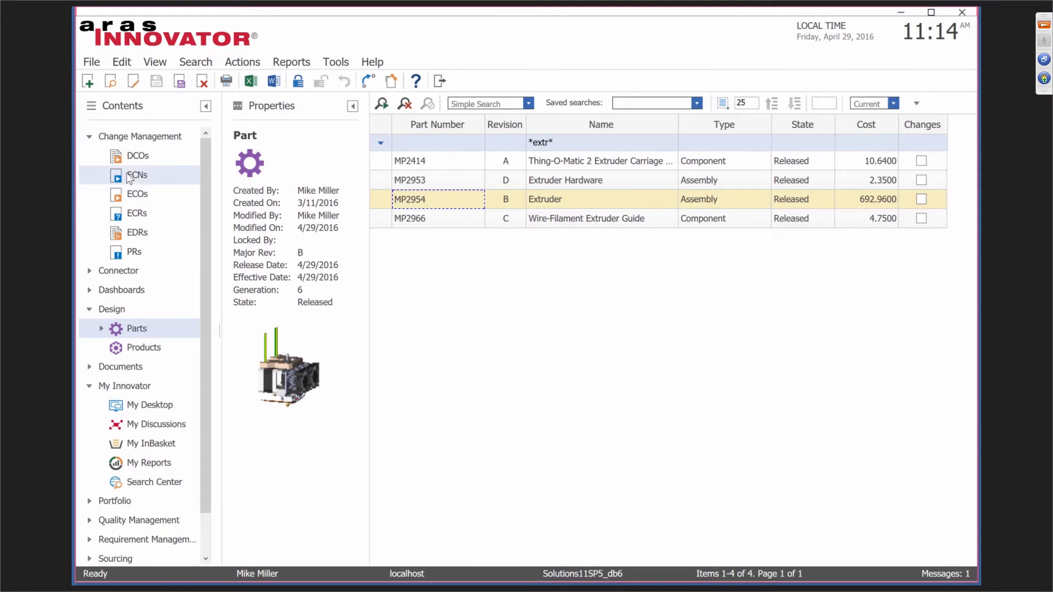
click(133, 254)
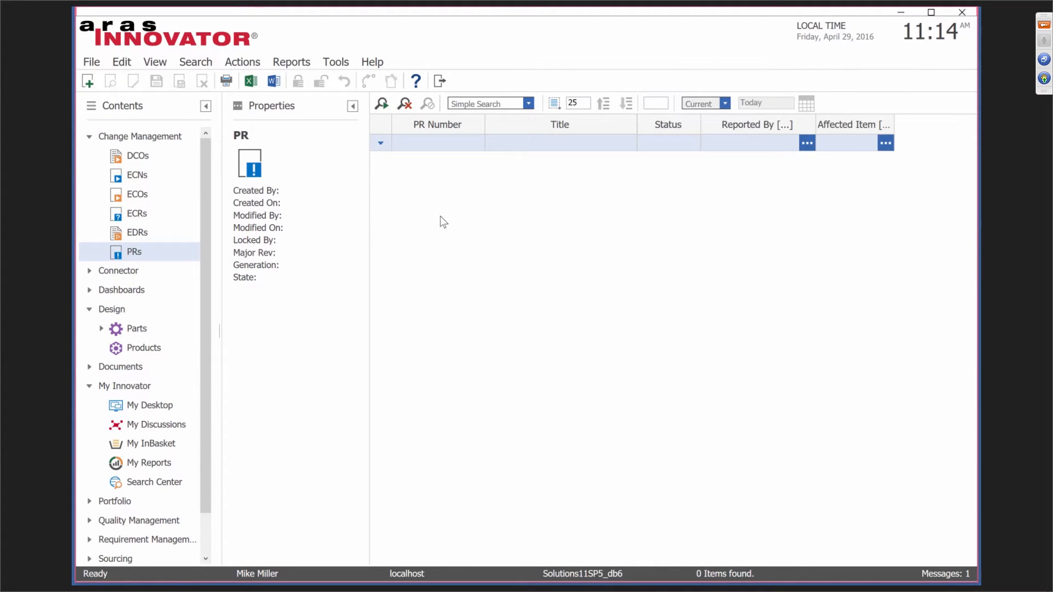
click(382, 104)
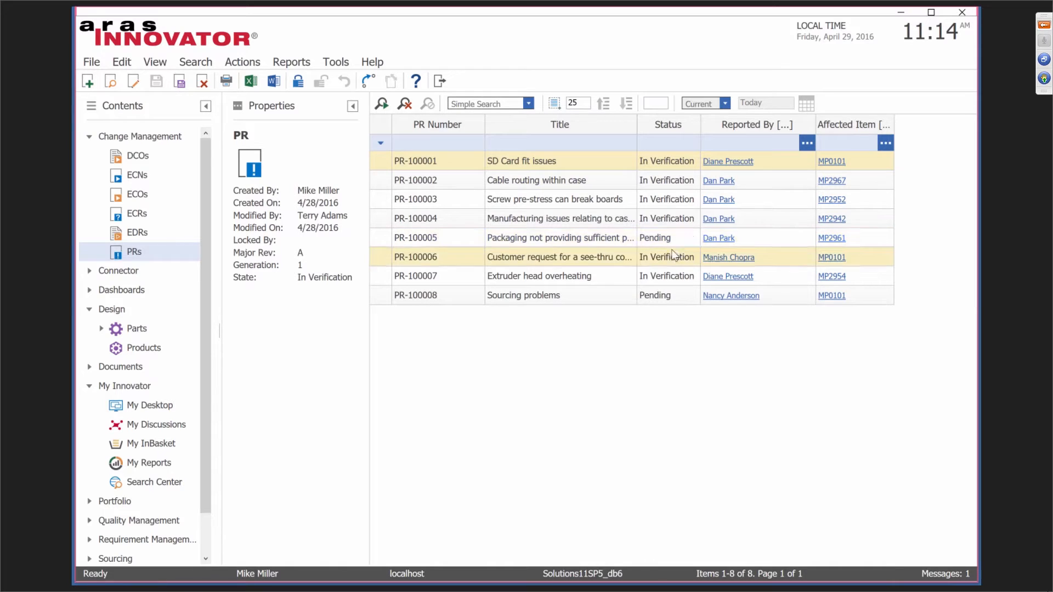
click(669, 129)
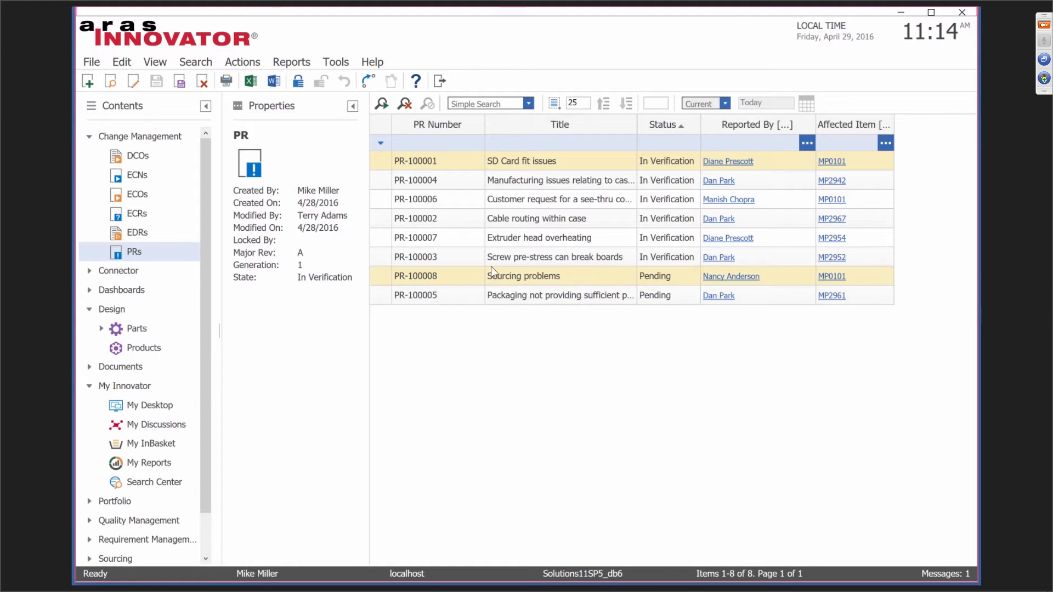
double_click(451, 280)
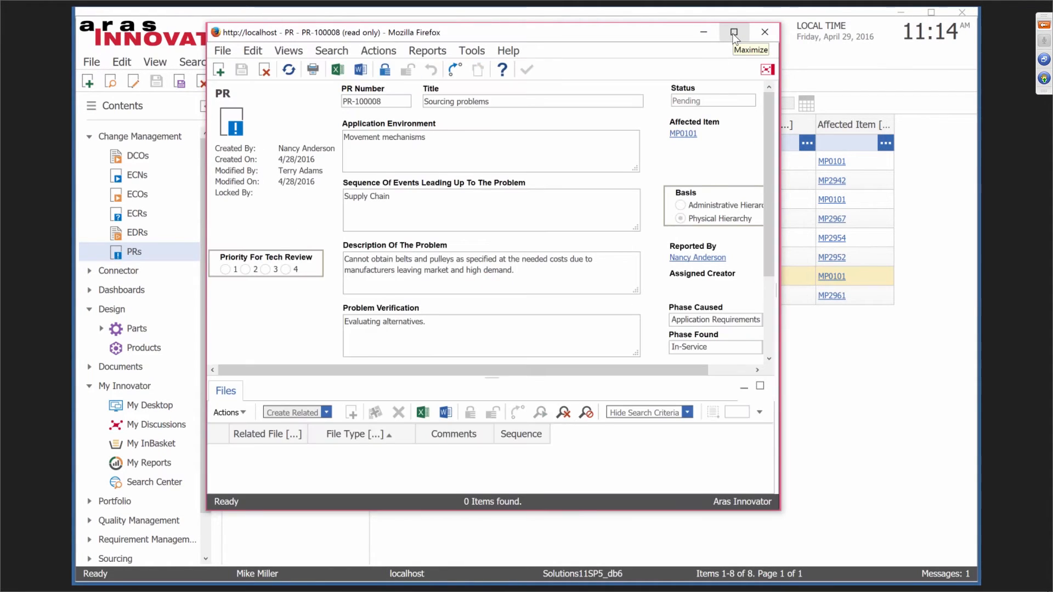
Maximize PR-100008, collapse its Files panel, and view then close its Problem Report Workflow map.
click(733, 33)
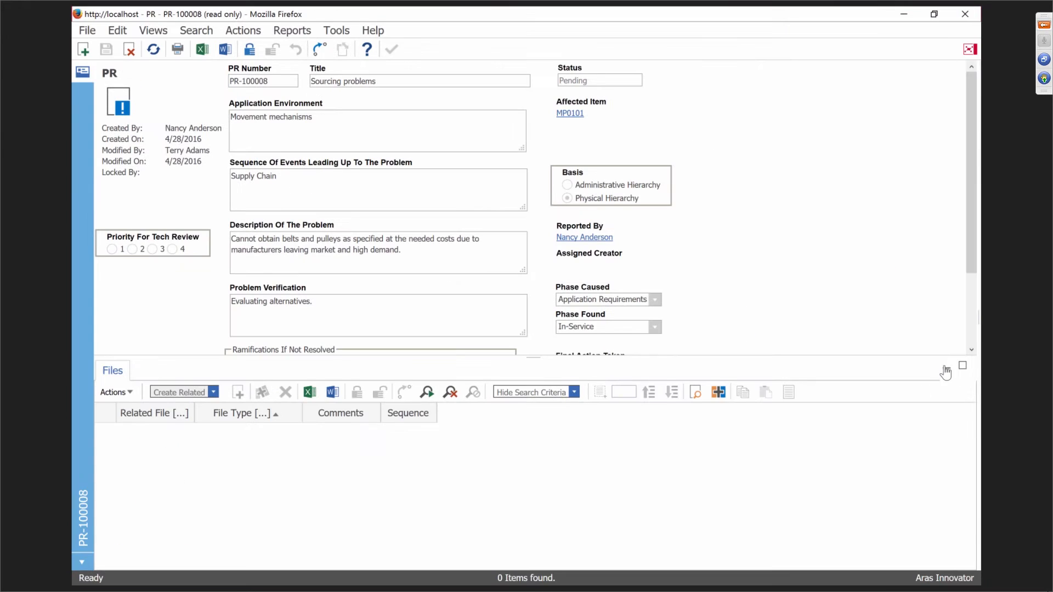
click(946, 368)
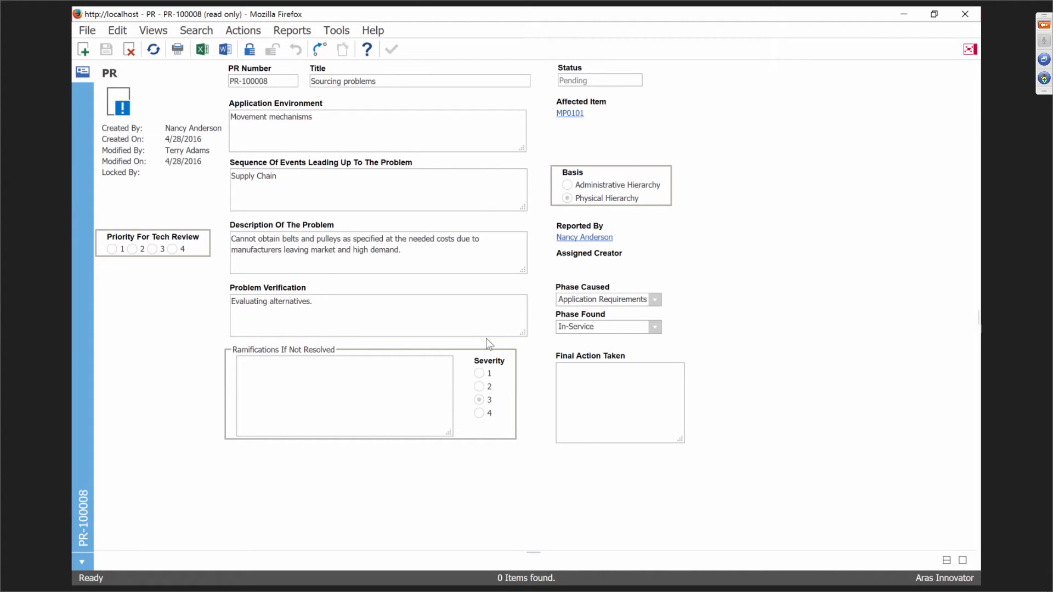
click(153, 30)
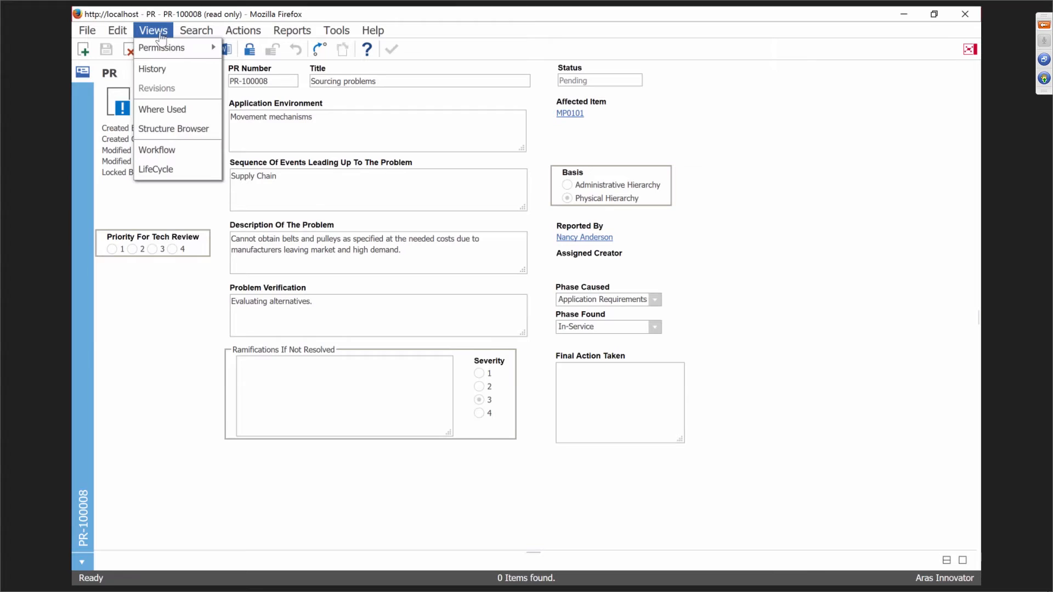
click(156, 156)
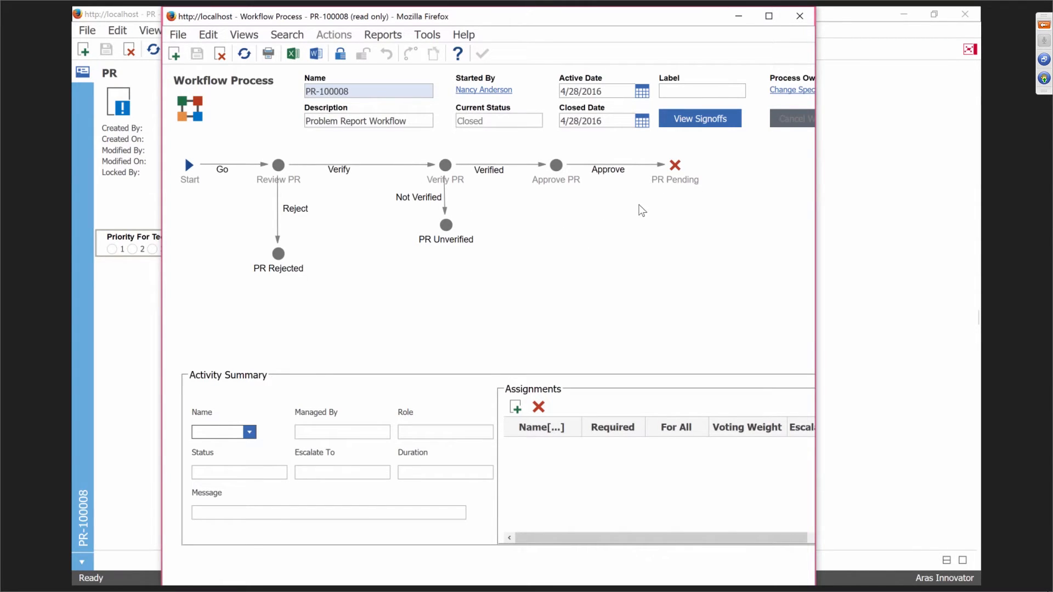
click(801, 16)
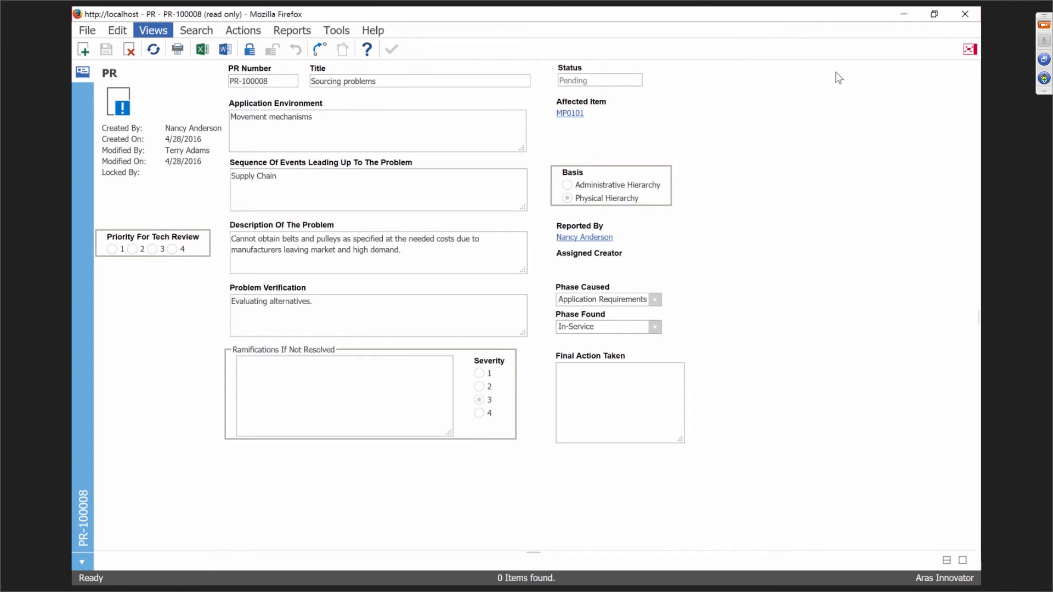
Close PR-100008, list all ECNs, and open ECN-100001 Release Wiring full-screen.
click(963, 21)
click(137, 174)
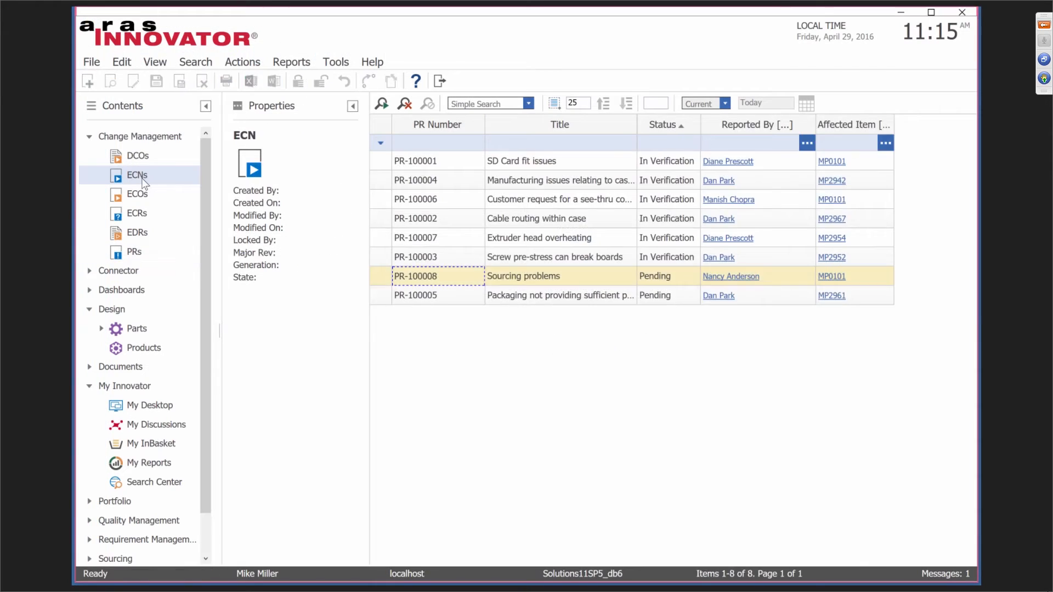
click(382, 104)
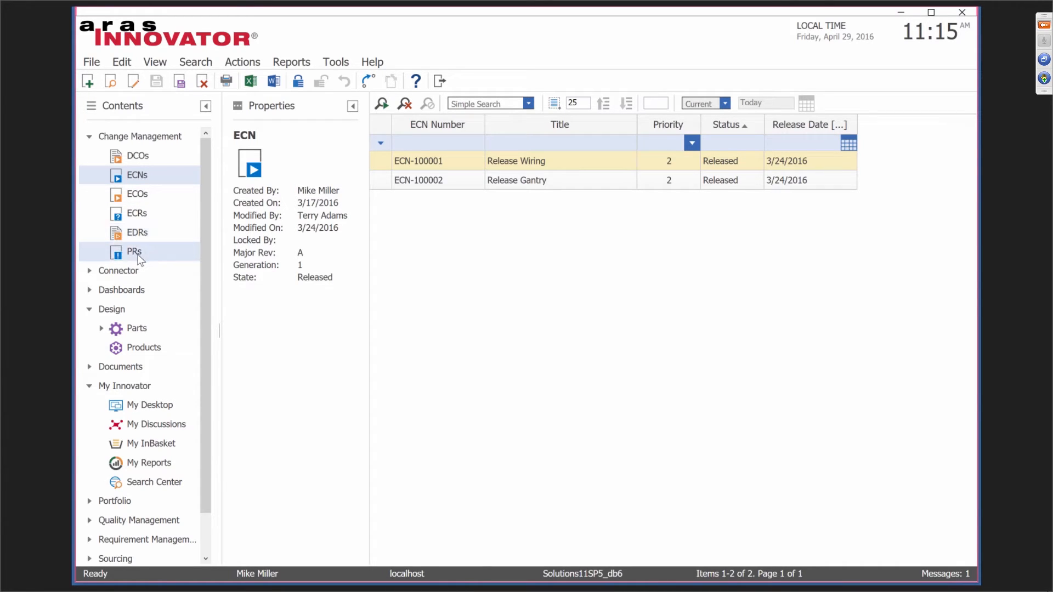
double_click(440, 163)
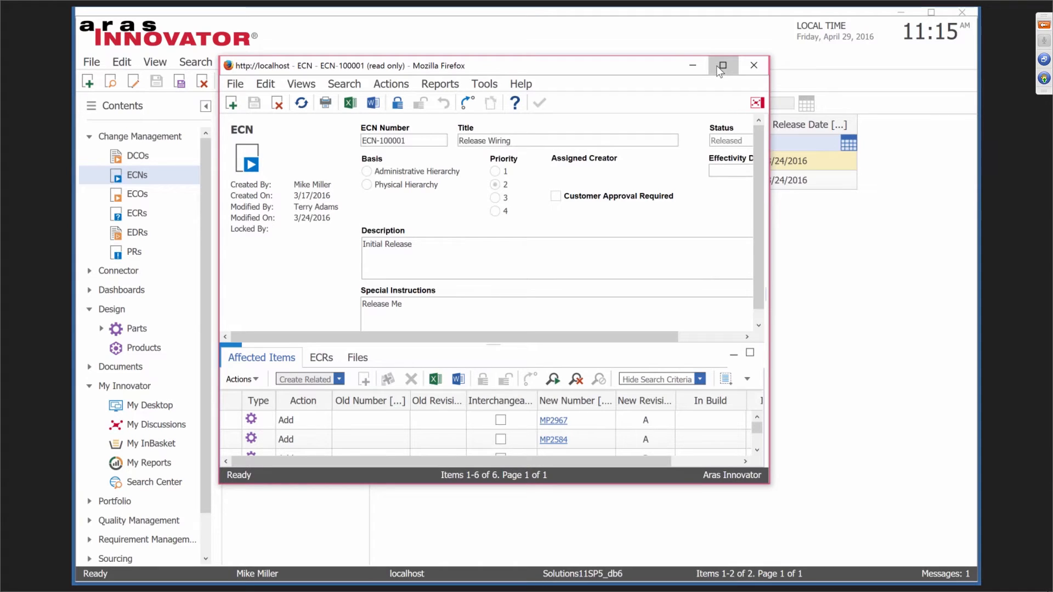
click(717, 66)
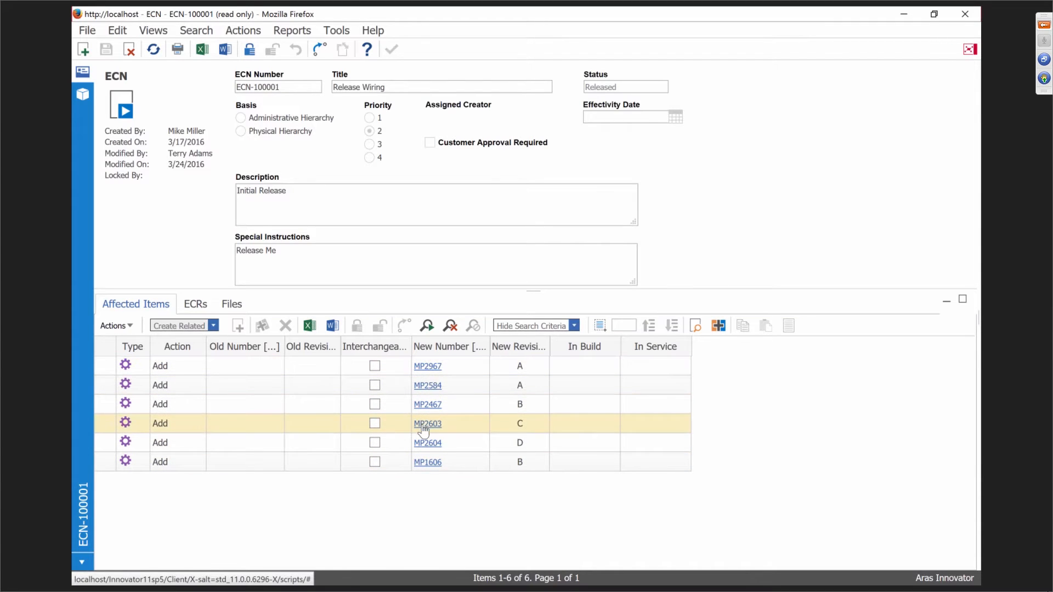
click(83, 96)
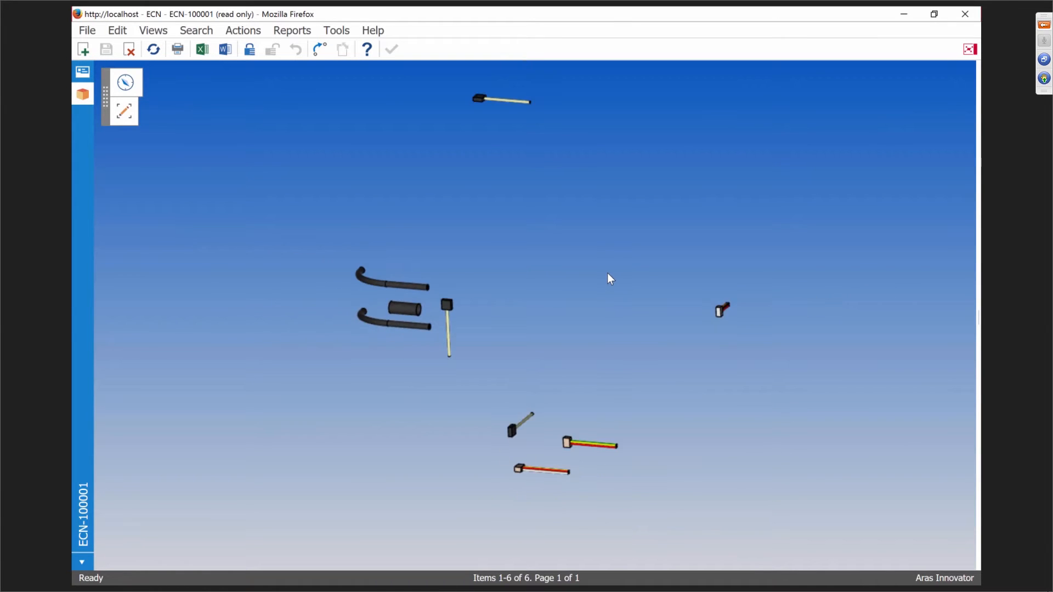
scroll(607, 273, up, 4)
scroll(607, 275, down, 7)
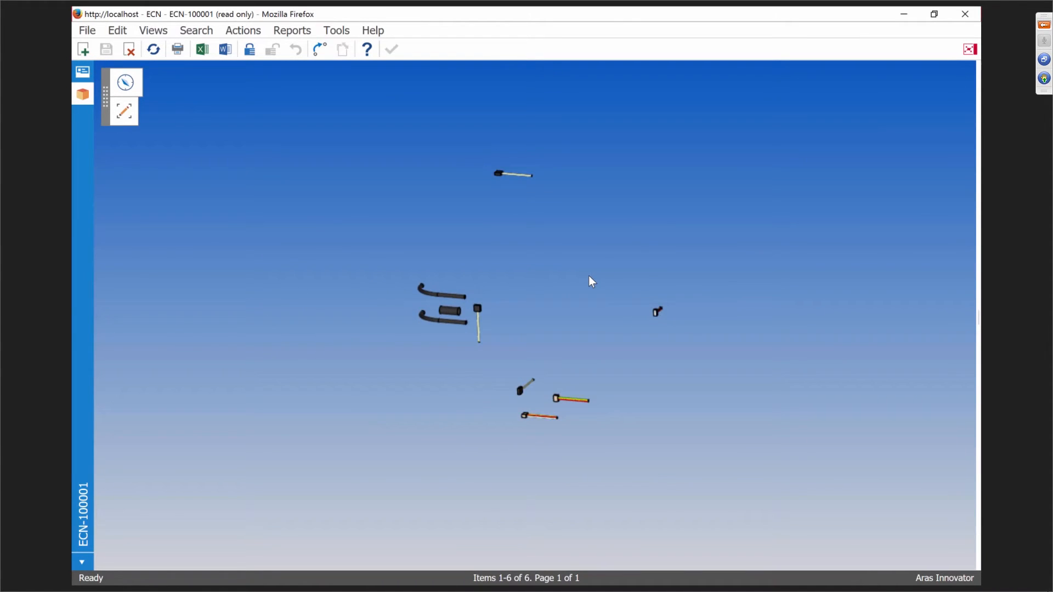
drag(589, 276, 637, 268)
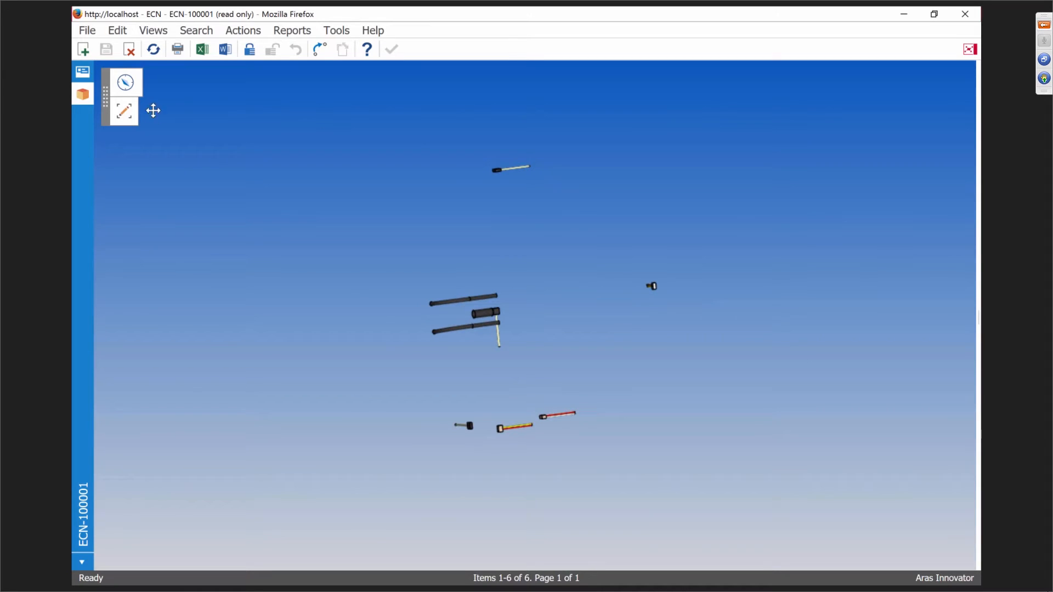
click(82, 72)
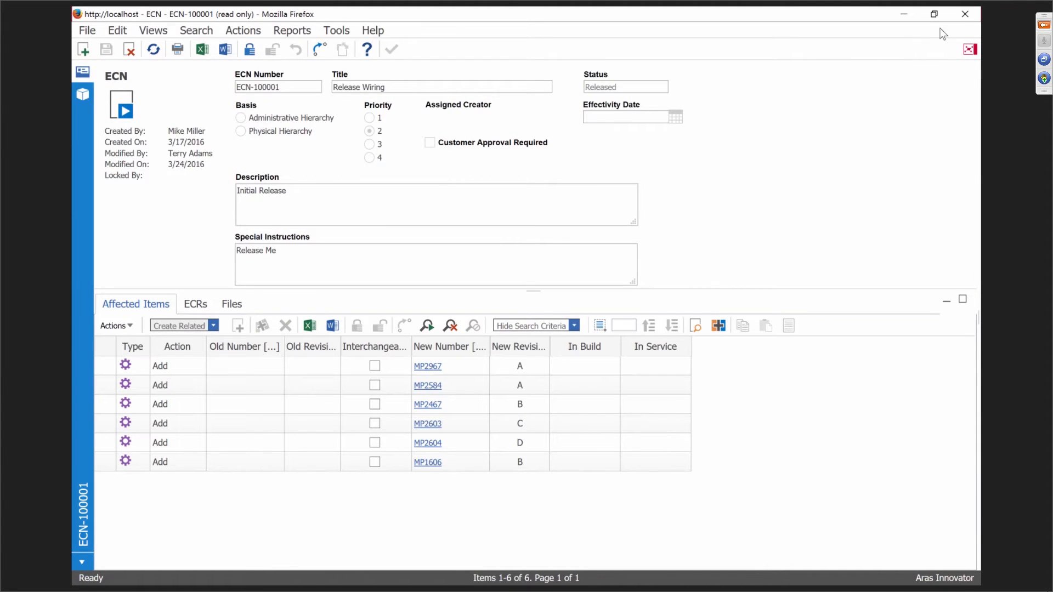
Close the ECN-100001 window and run a DCOs search from the Contents tree.
click(967, 15)
click(143, 157)
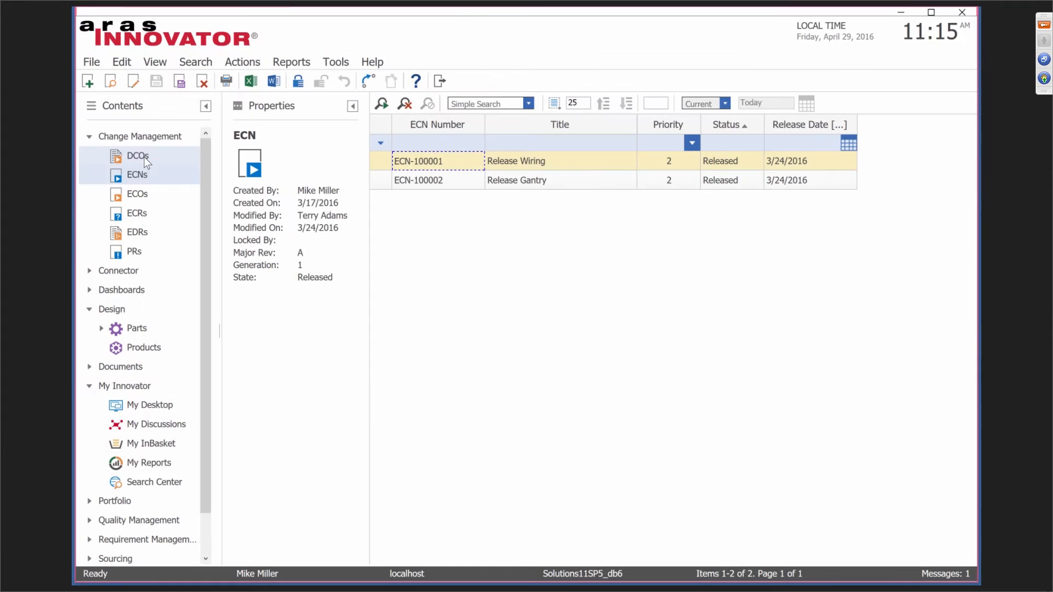
click(384, 106)
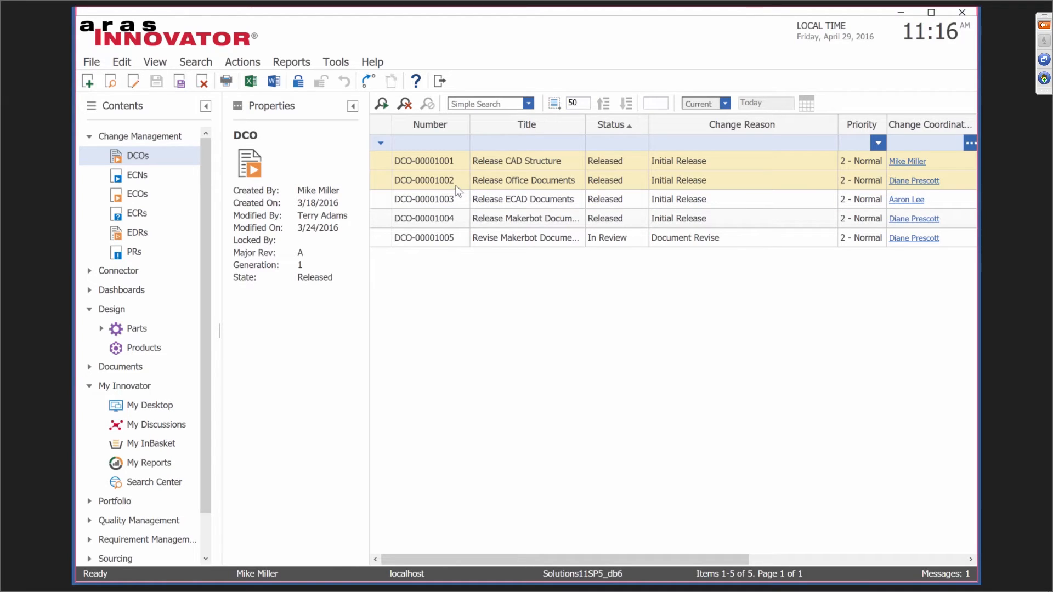
click(433, 181)
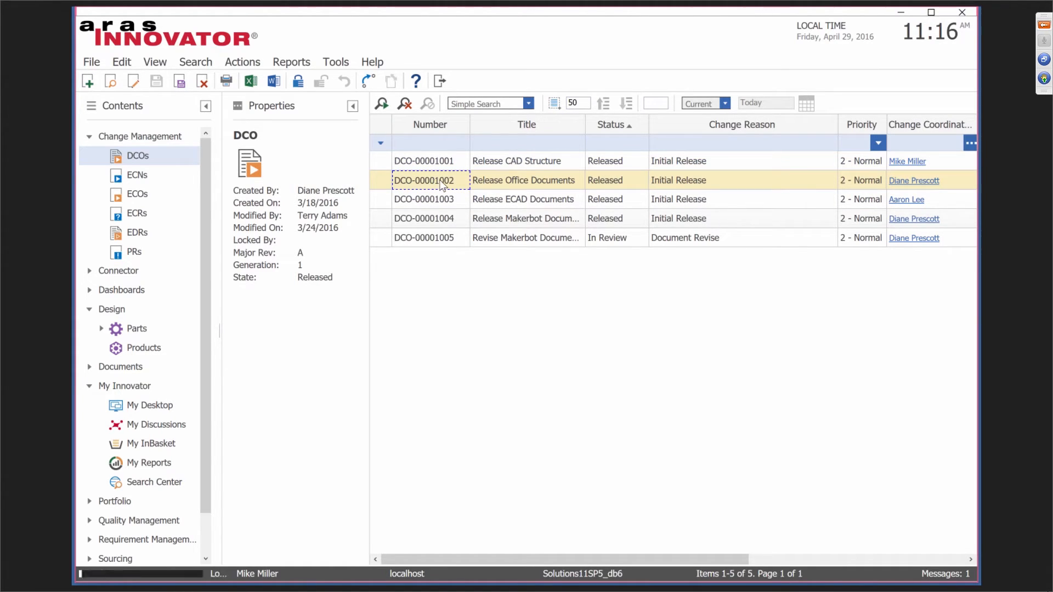
double_click(442, 185)
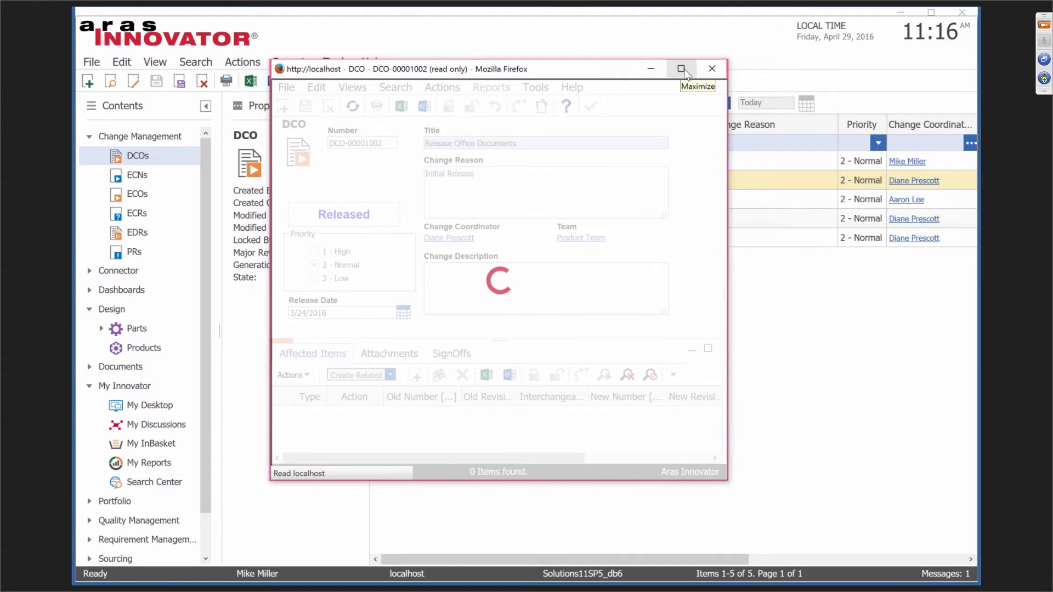
click(683, 68)
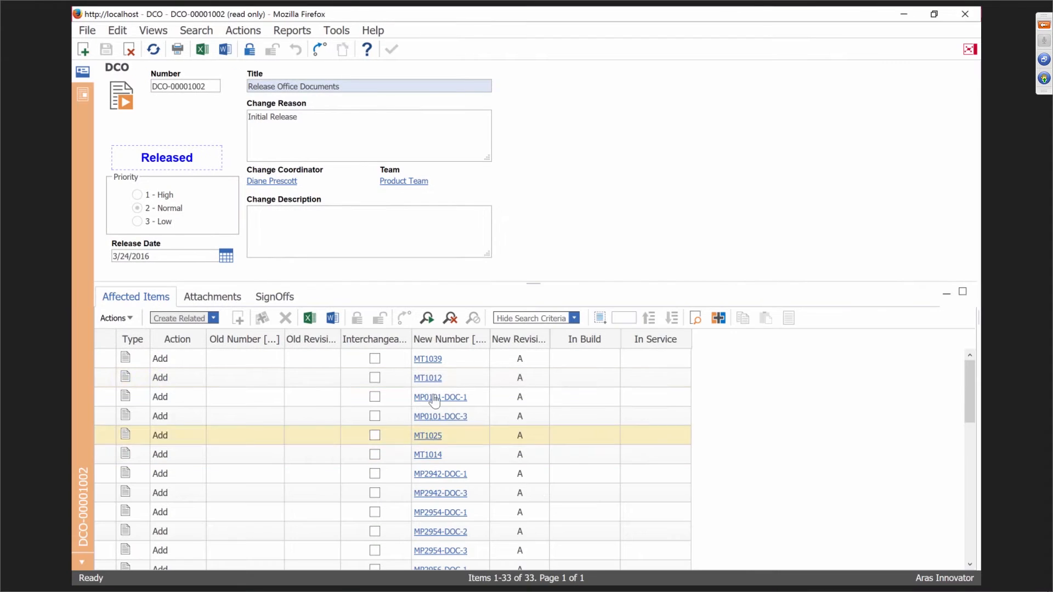
scroll(472, 389, down, 3)
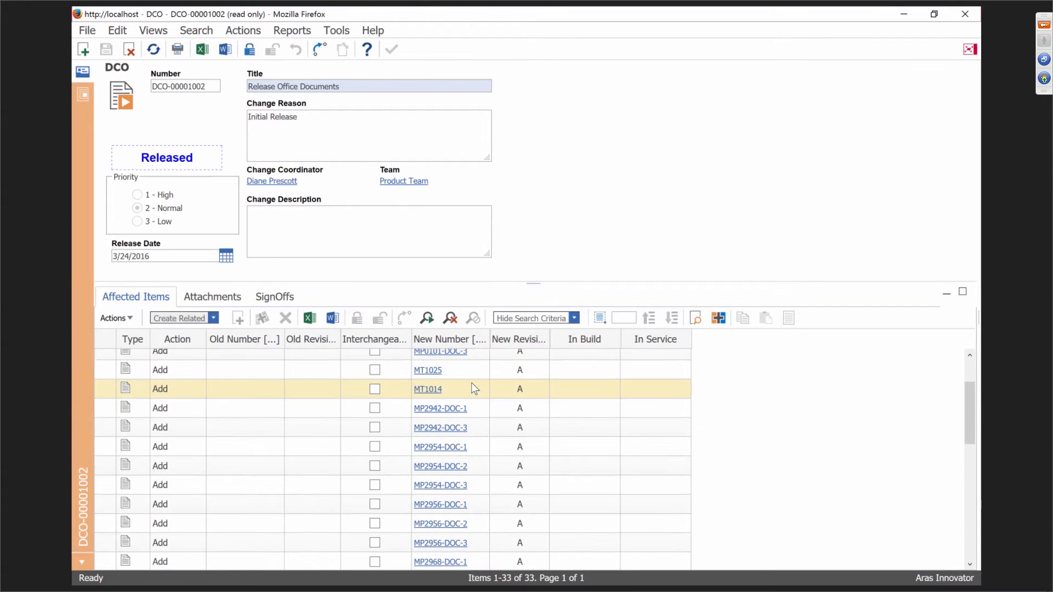
scroll(475, 389, down, 3)
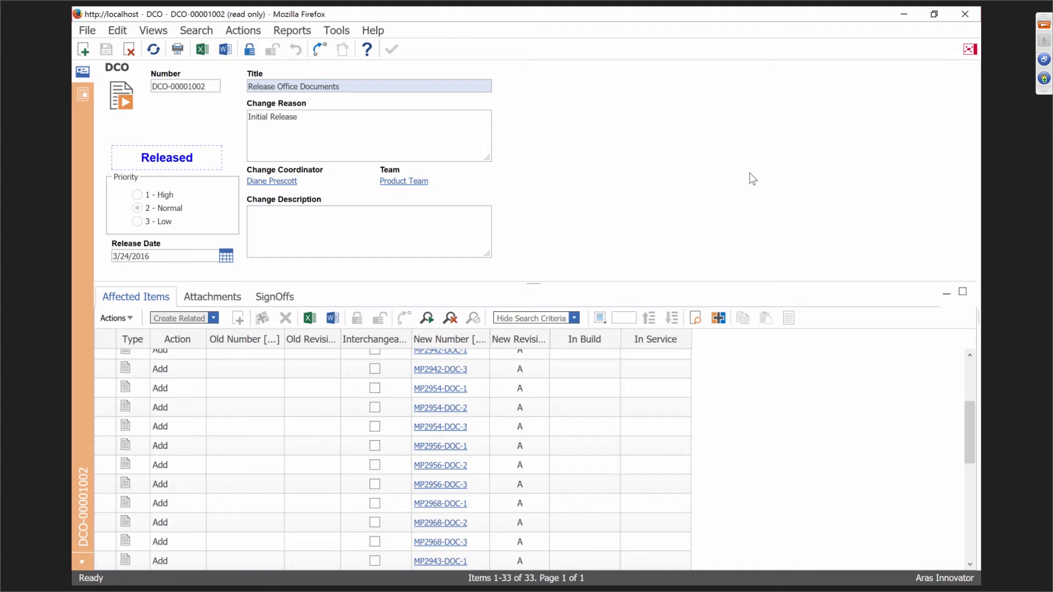
click(966, 15)
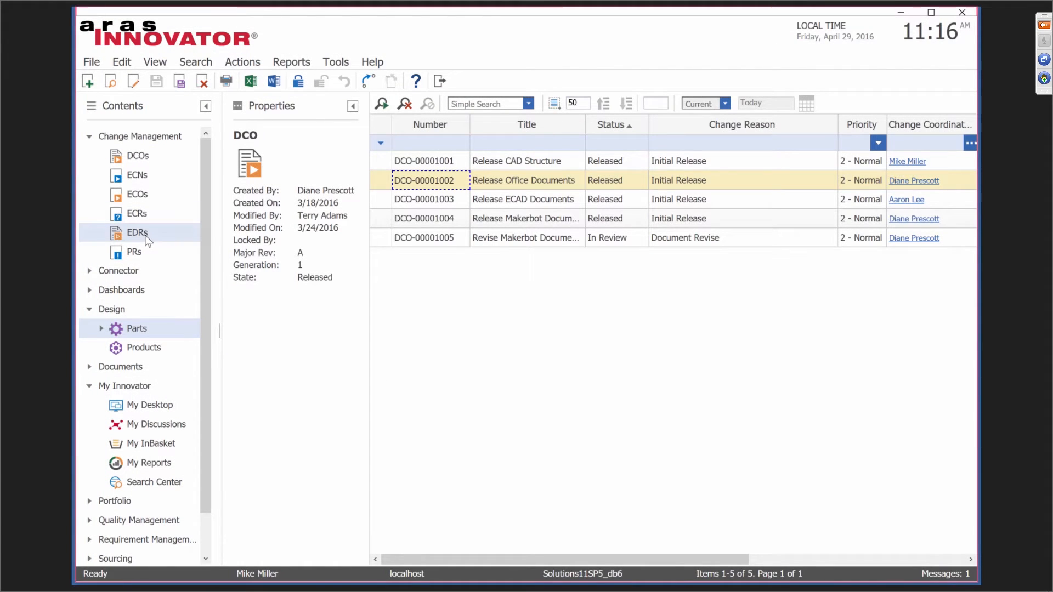
Search Parts for *extr* and add Extruder MP2954 to a change item.
click(136, 328)
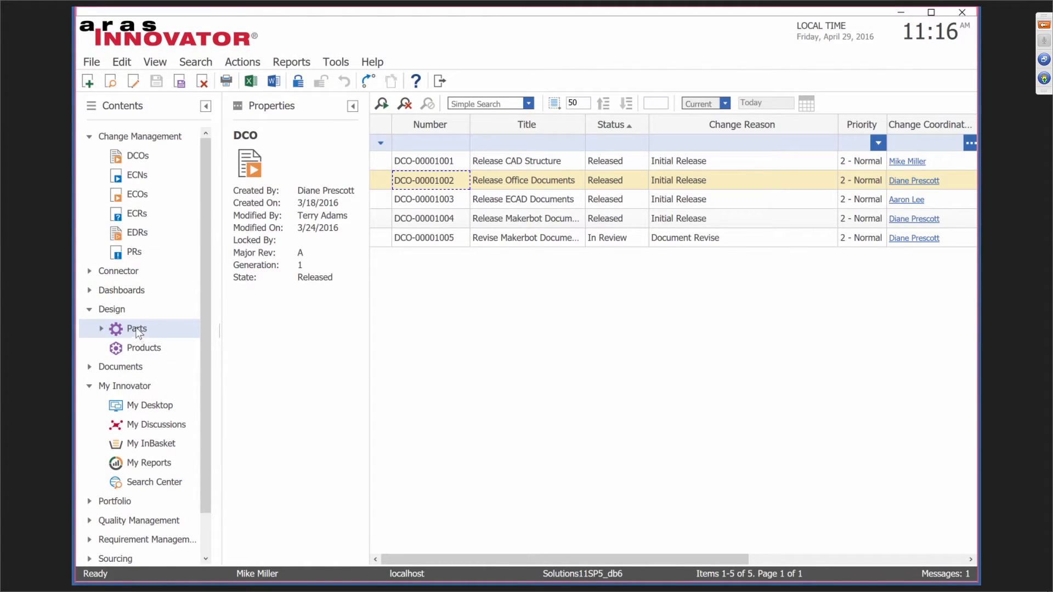
click(381, 107)
click(462, 204)
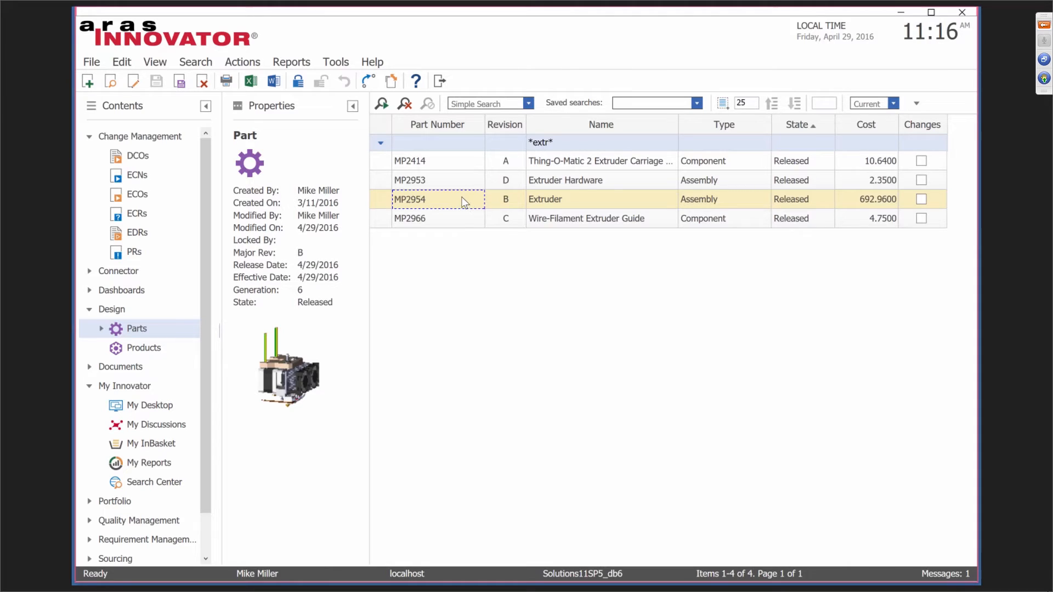
right_click(462, 203)
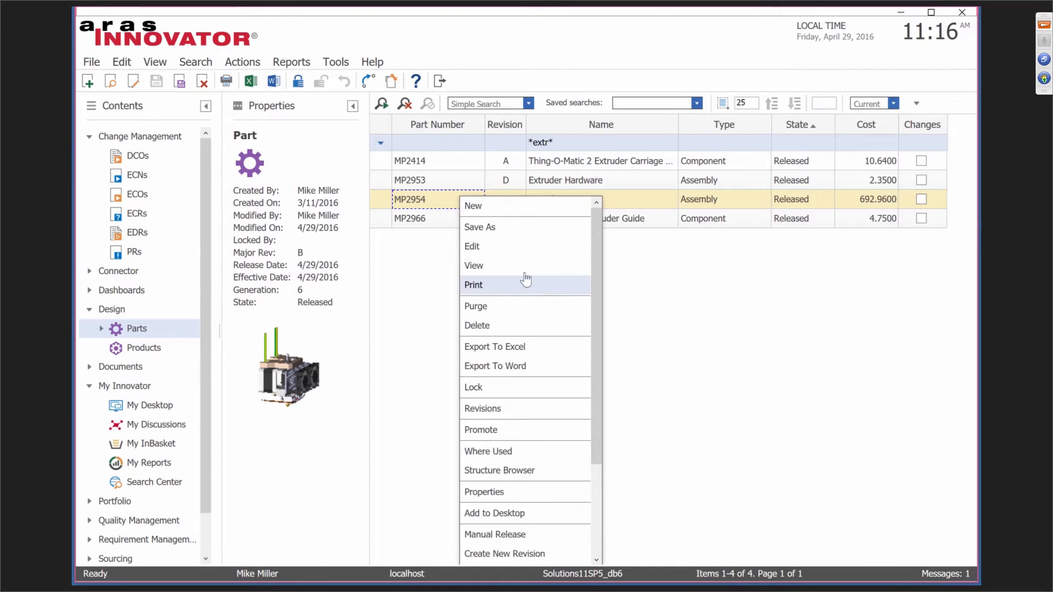
drag(597, 297, 602, 395)
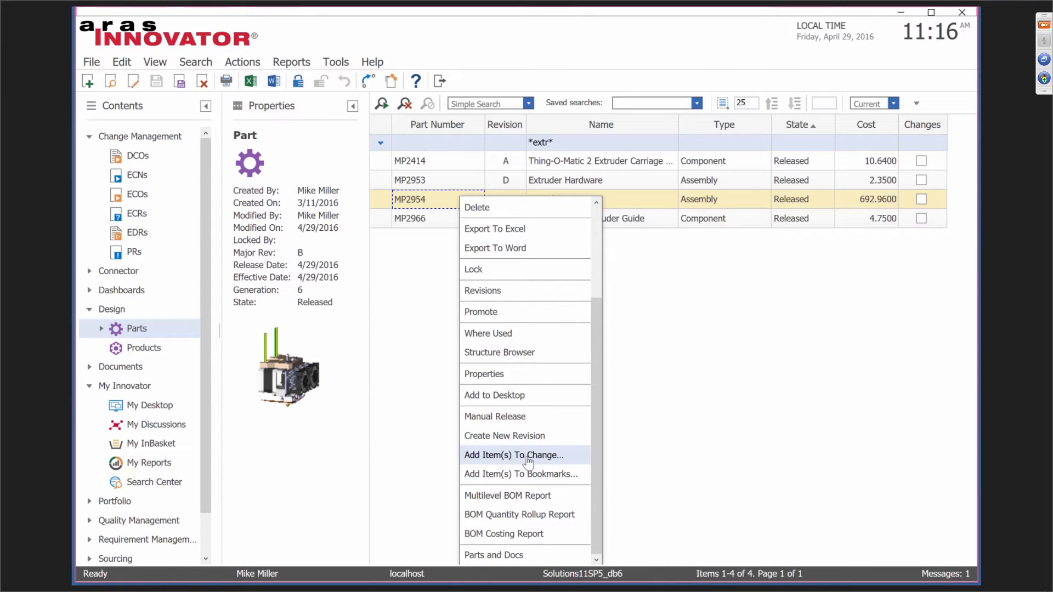
click(532, 455)
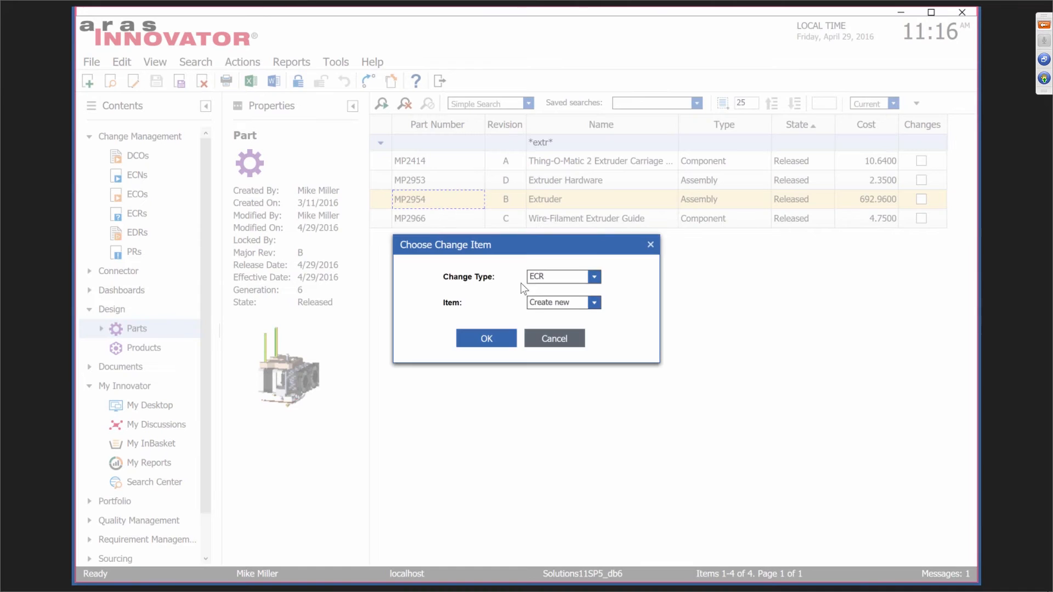
Create a new Express ECO for the Extruder in the Choose Change Item dialog.
click(594, 277)
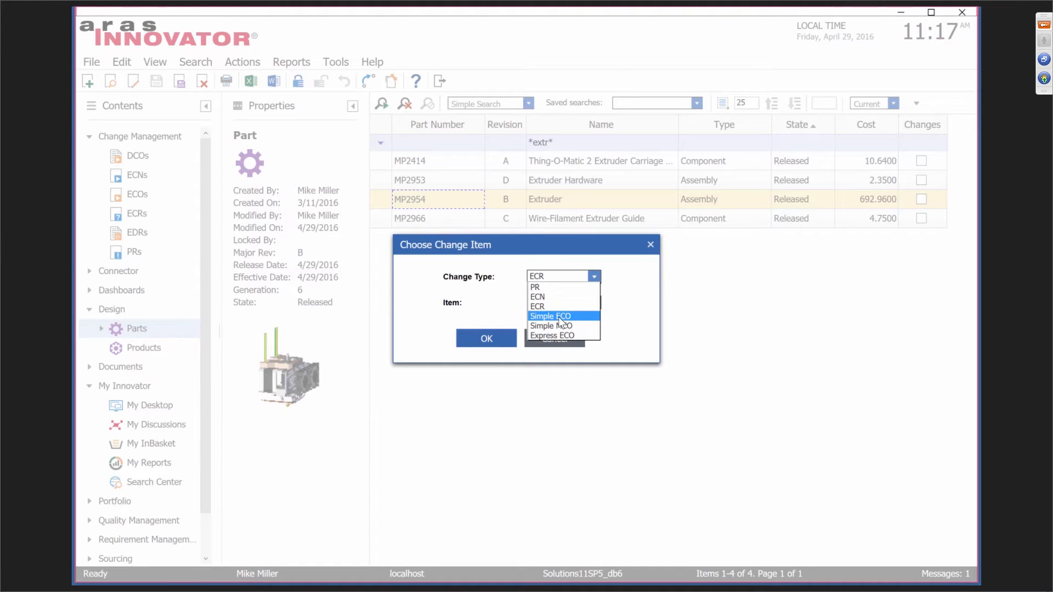
click(555, 334)
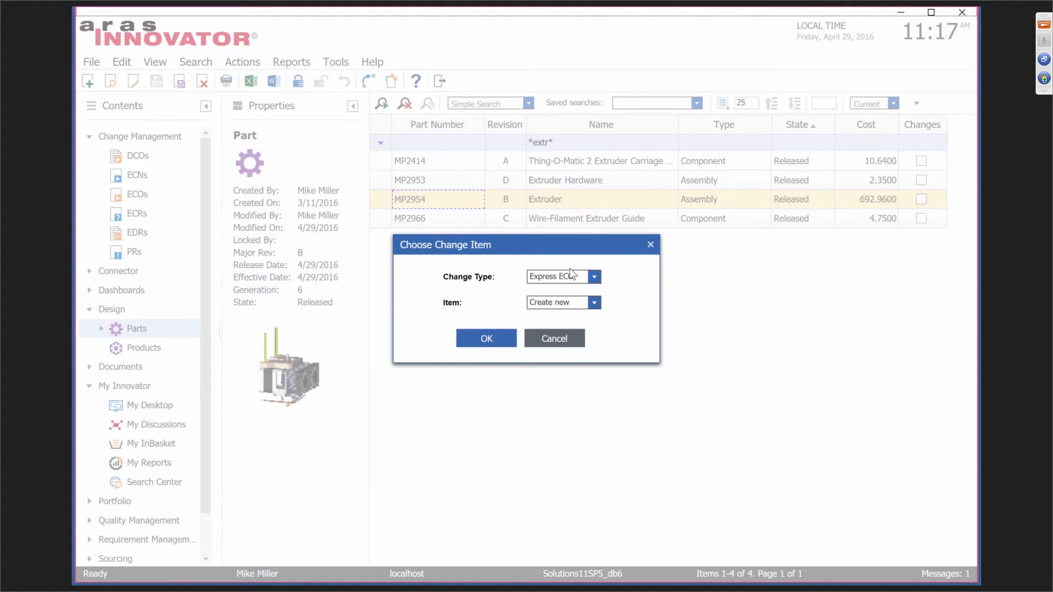
click(501, 339)
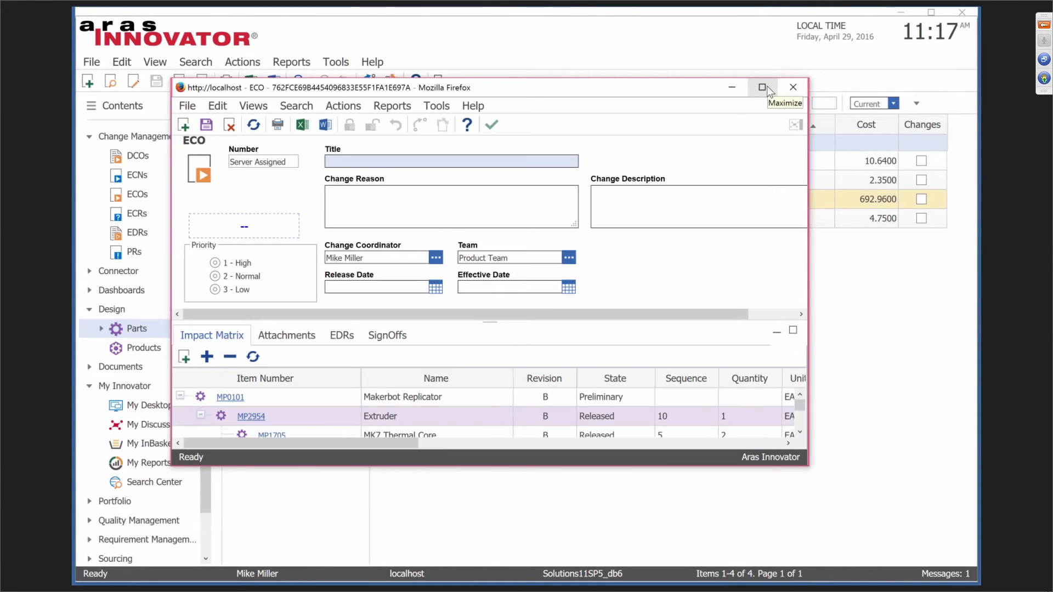
Maximize the new ECO window and give it the title 'Another Change, change is good'.
click(763, 87)
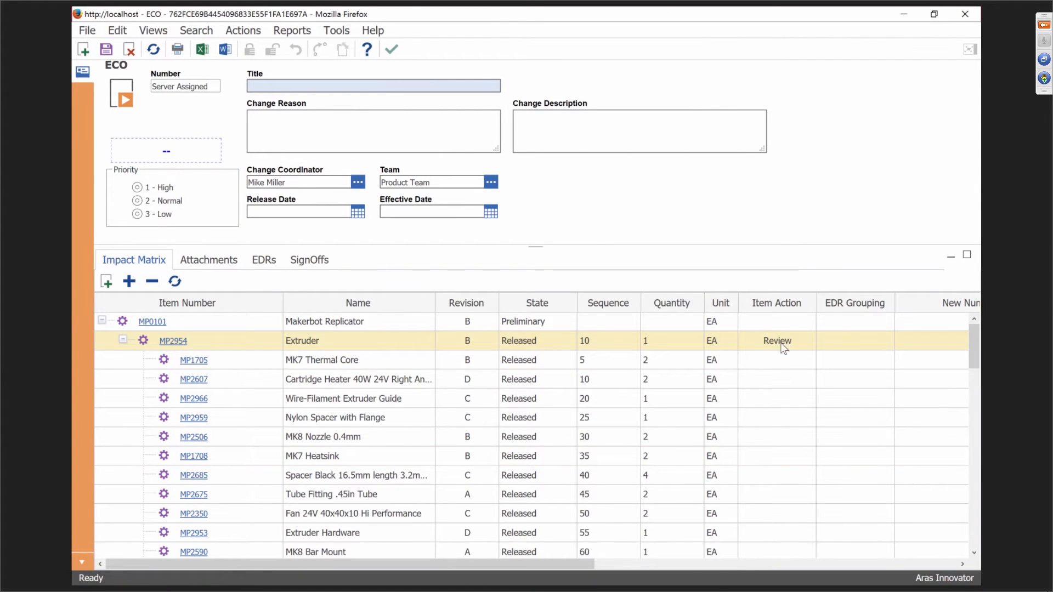
click(338, 87)
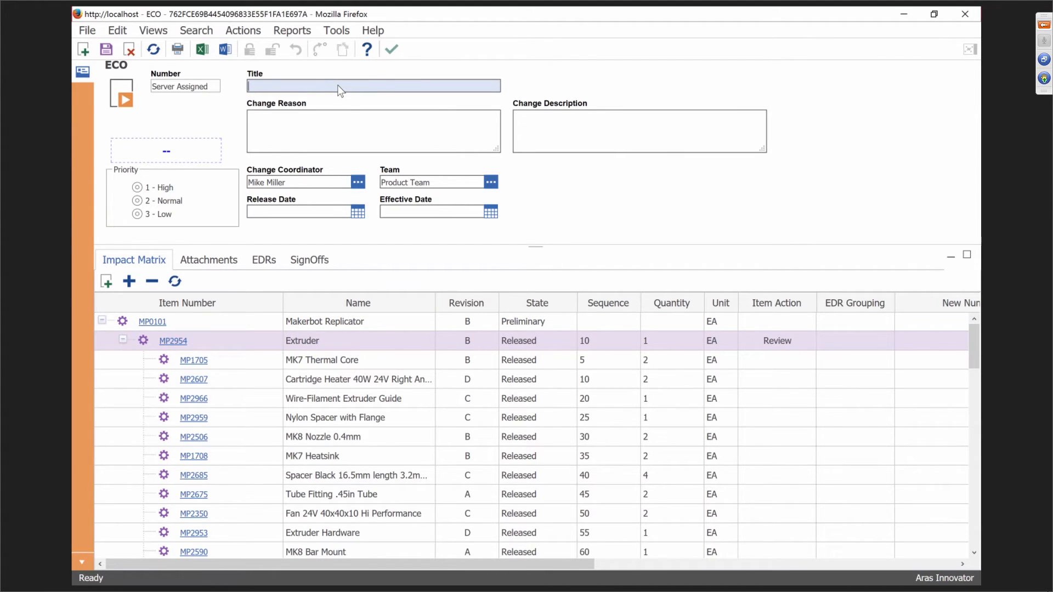
text(Another Change, change is good)
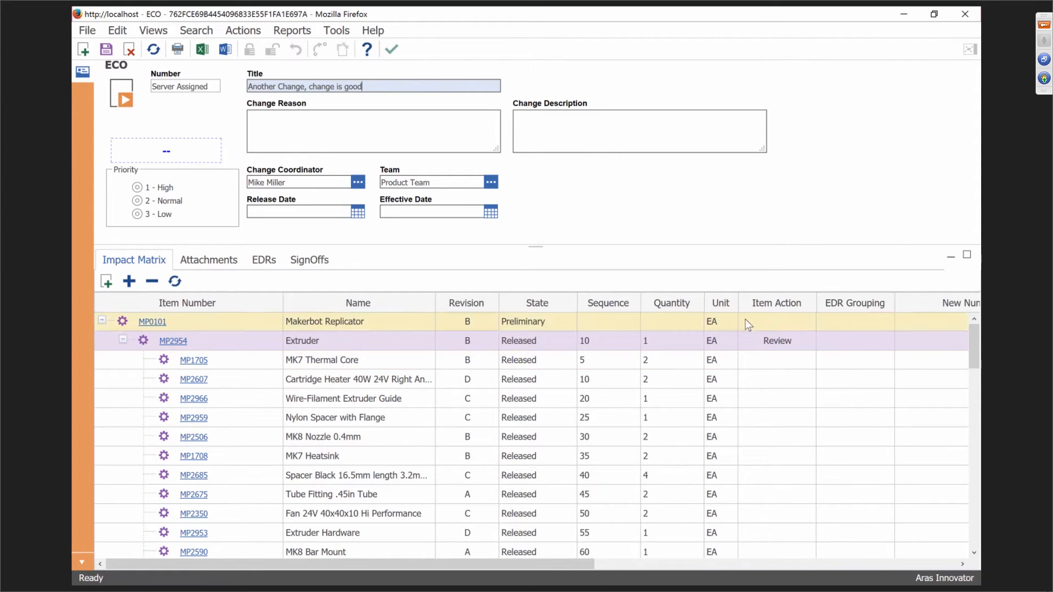
Change Extruder MP2954's Item Action from Review to Revise in the Impact Matrix.
right_click(783, 344)
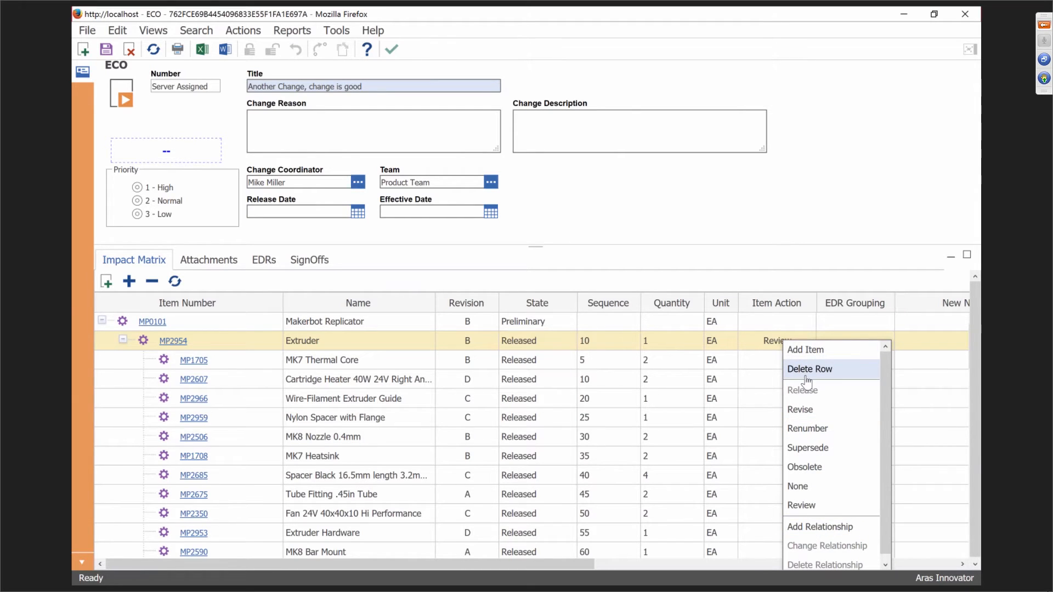
click(801, 410)
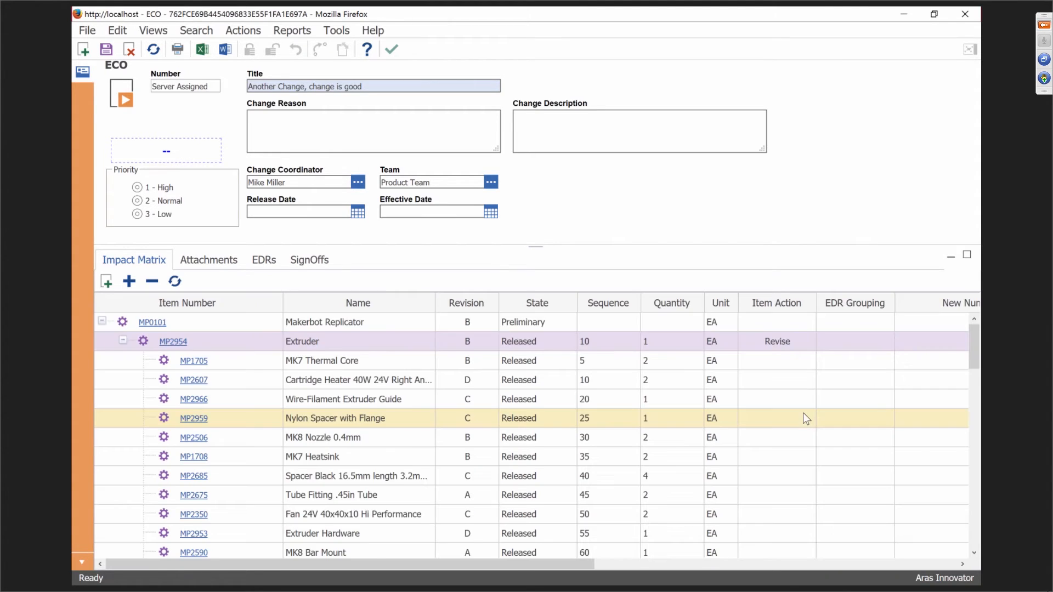
scroll(653, 401, up, 1)
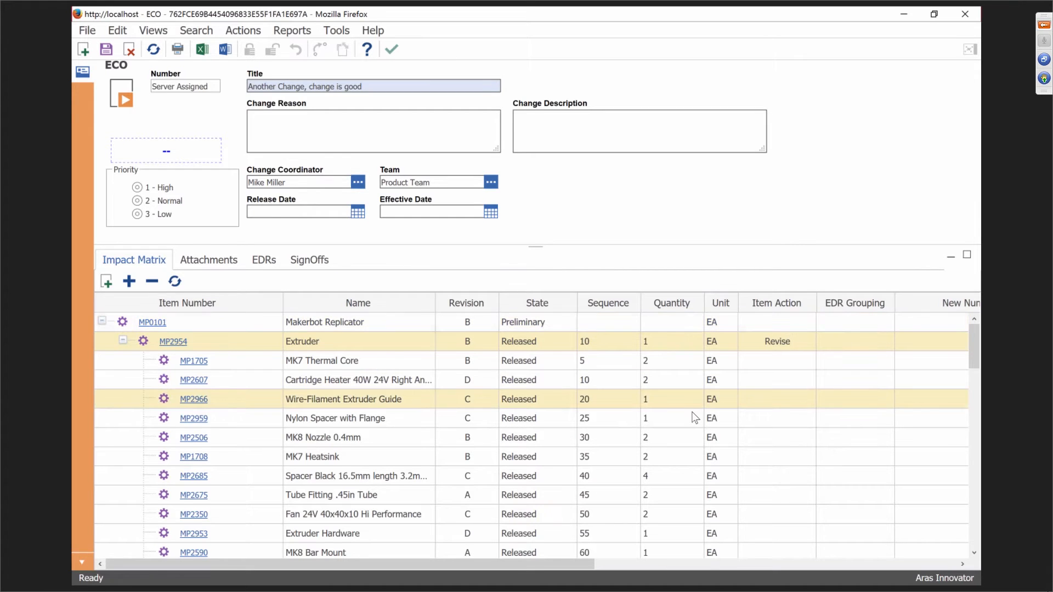
scroll(576, 451, down, 2)
scroll(576, 451, down, 6)
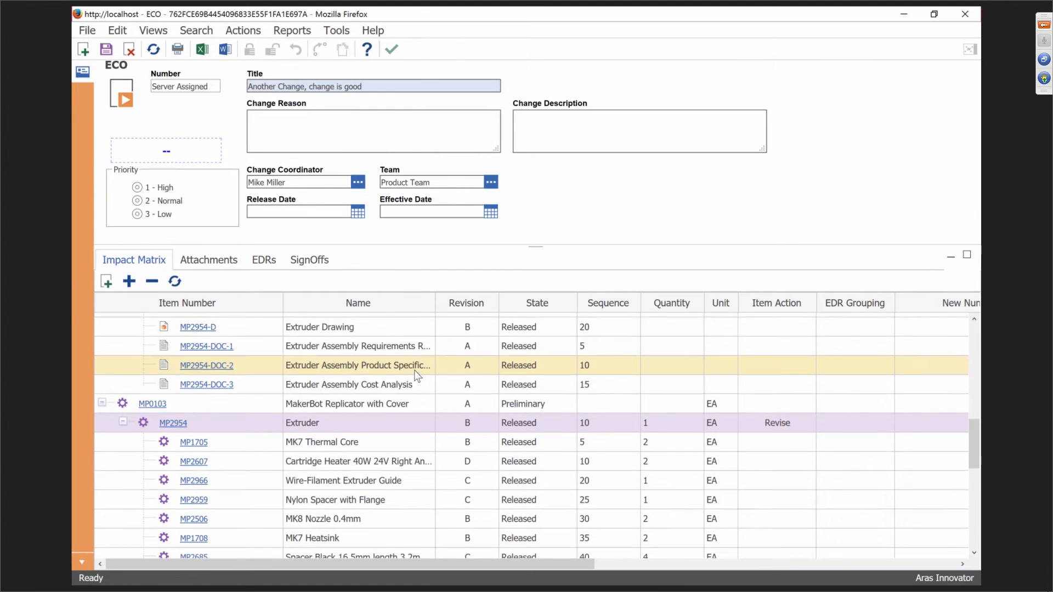
Set document MP2954-DOC-1's Item Action to Revise.
scroll(415, 376, up, 3)
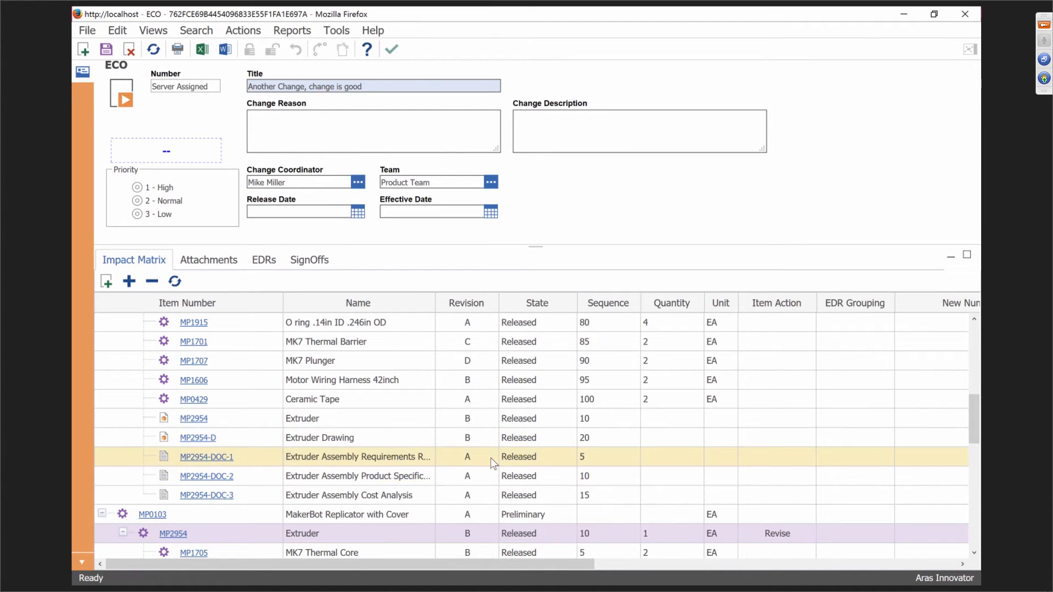
click(768, 458)
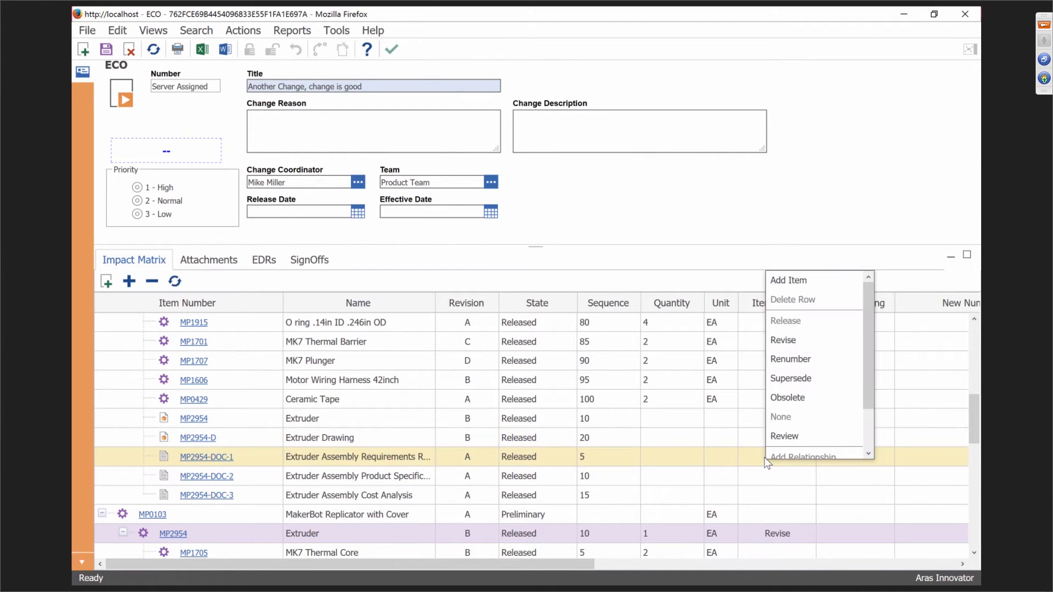
click(783, 340)
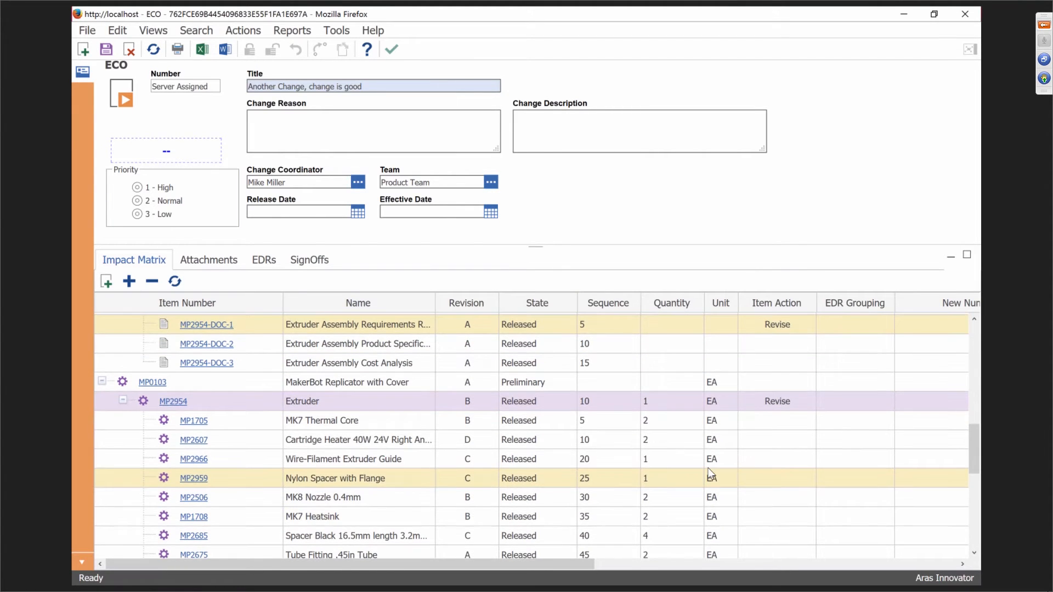
Assign EDR Grouping A to MP2954-DOC-1.
scroll(711, 474, up, 3)
click(848, 439)
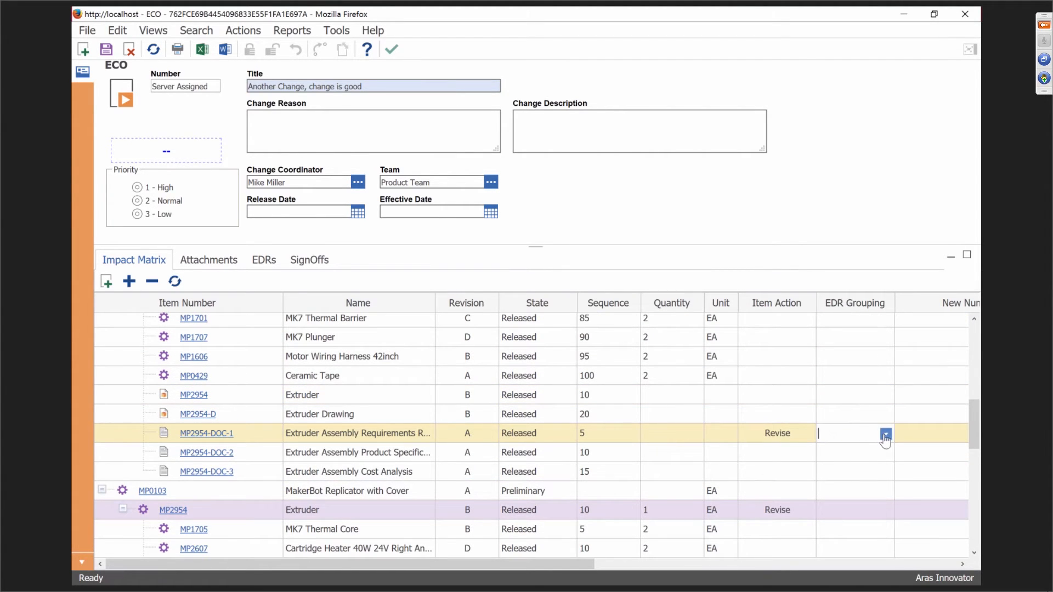
click(886, 434)
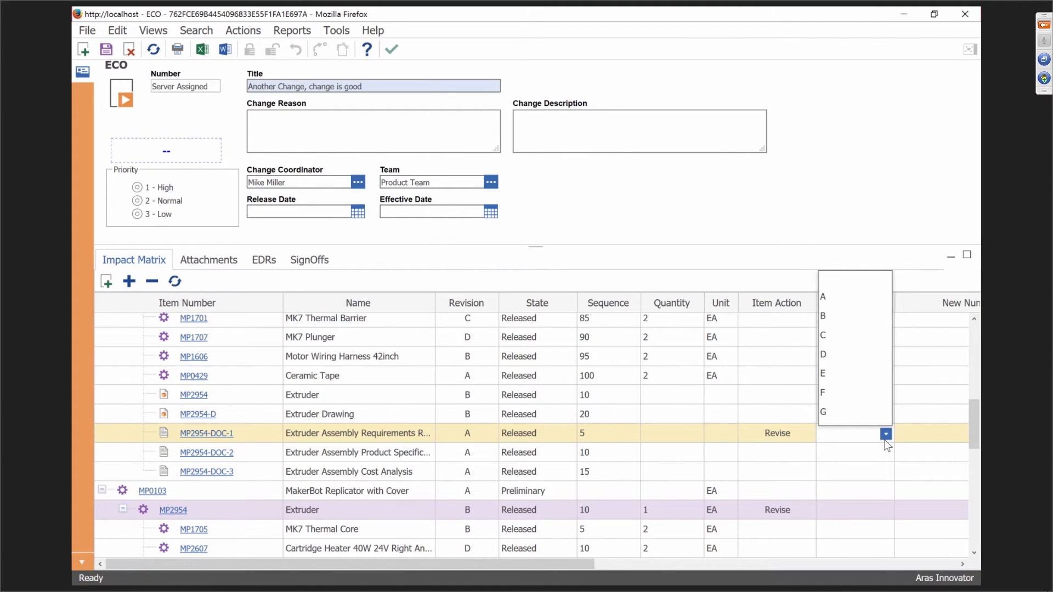
click(837, 299)
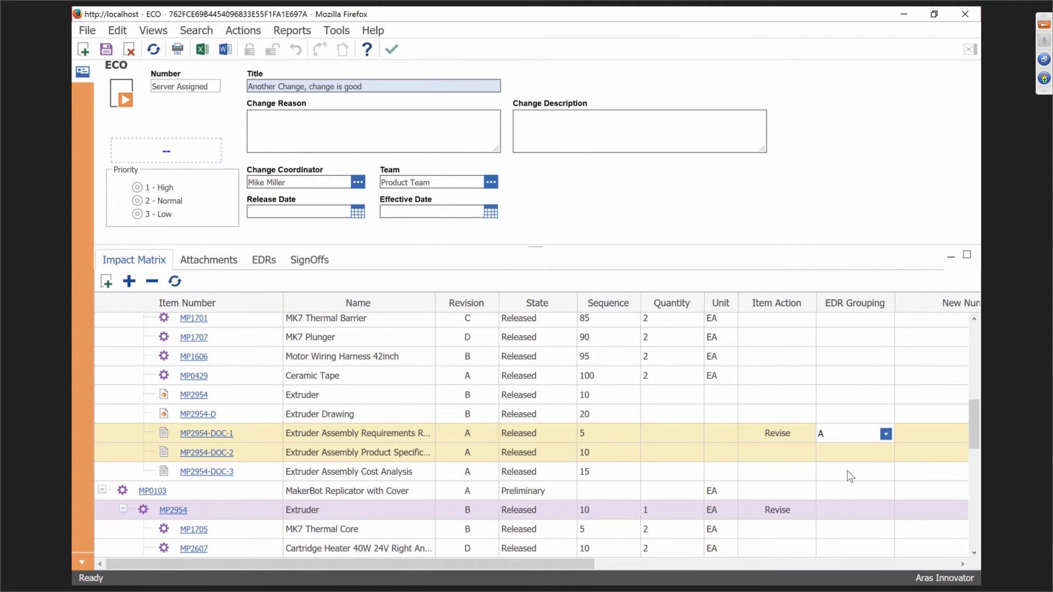
click(841, 449)
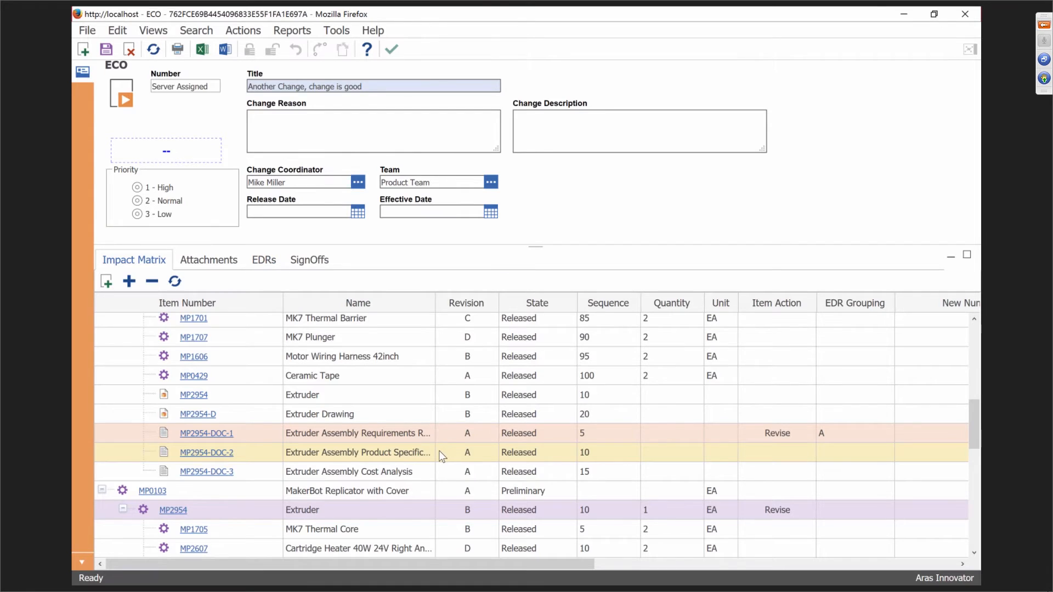
Set MK8 Bar Mount MP2590's Item Action to Revise in the Impact Matrix.
scroll(442, 457, down, 3)
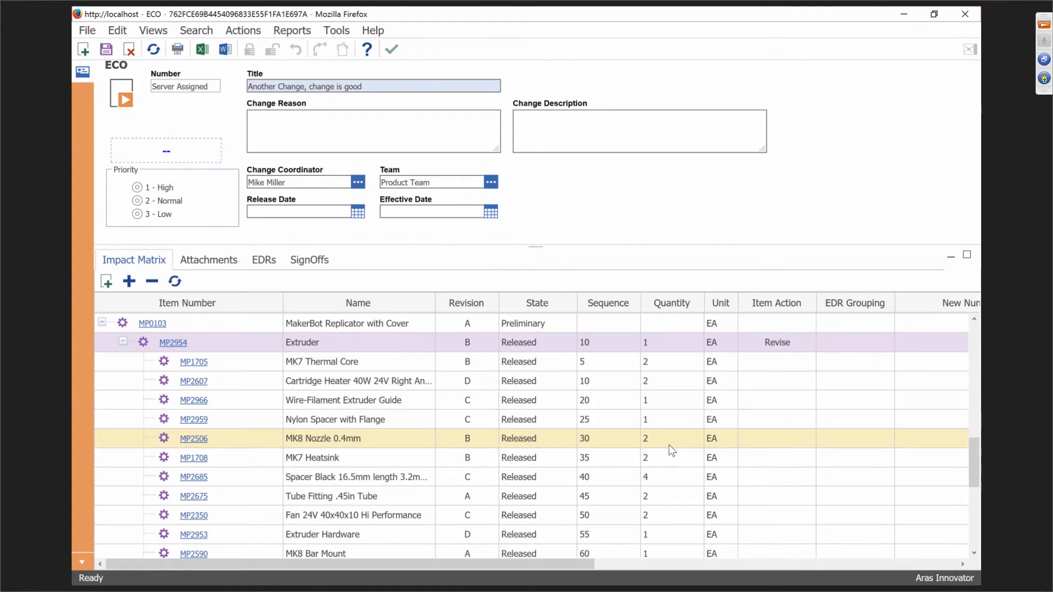
scroll(467, 384, up, 4)
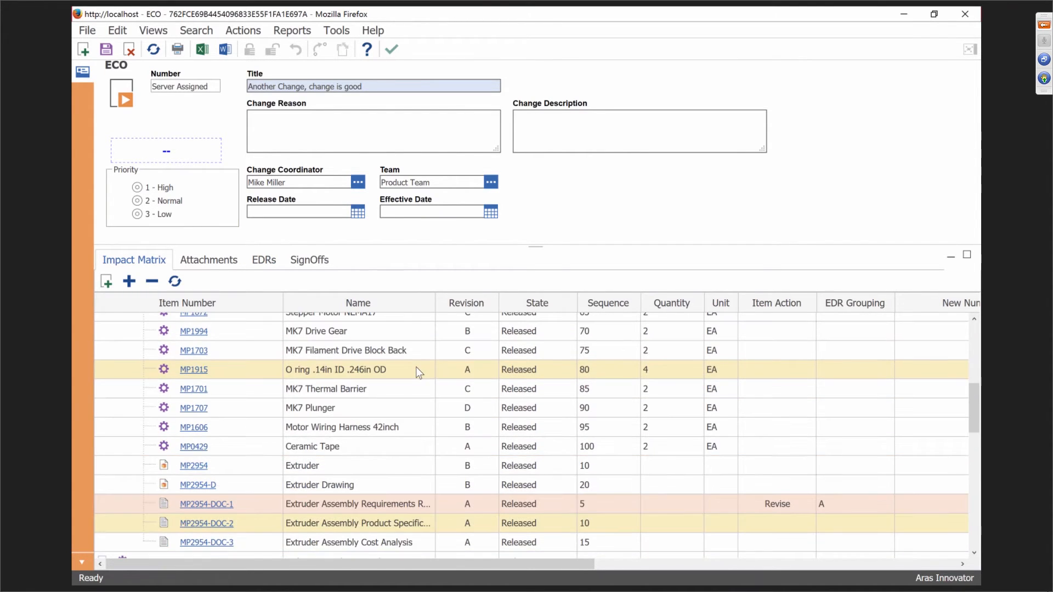
scroll(416, 369, up, 5)
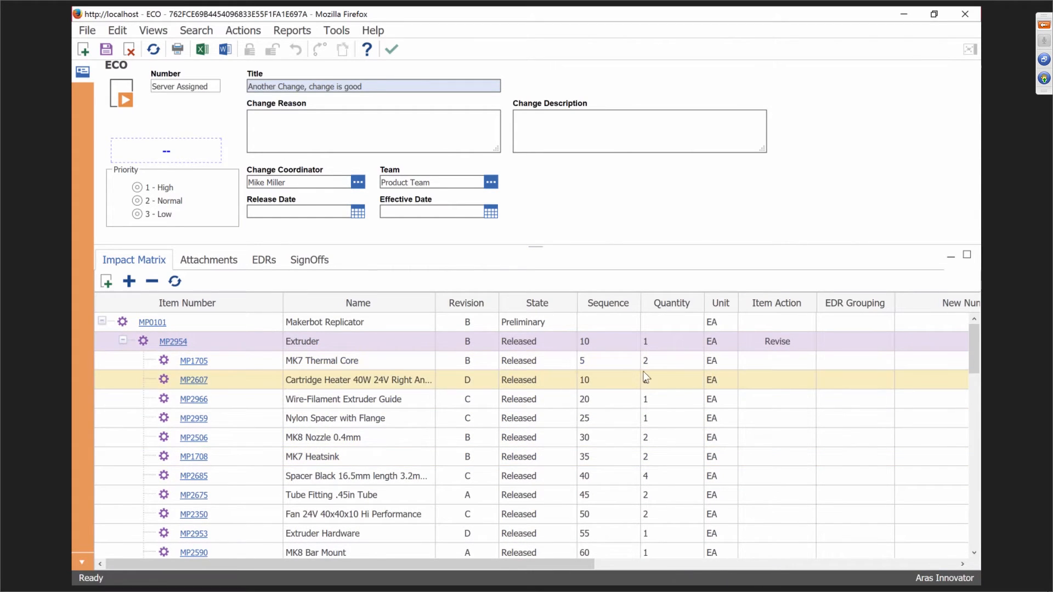
scroll(549, 442, down, 1)
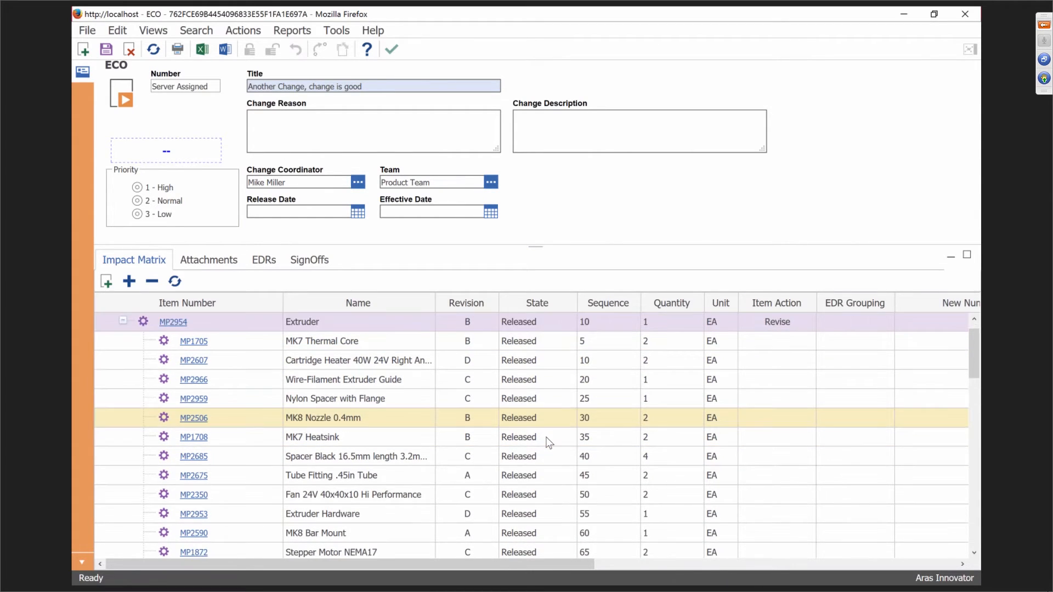
scroll(549, 443, down, 3)
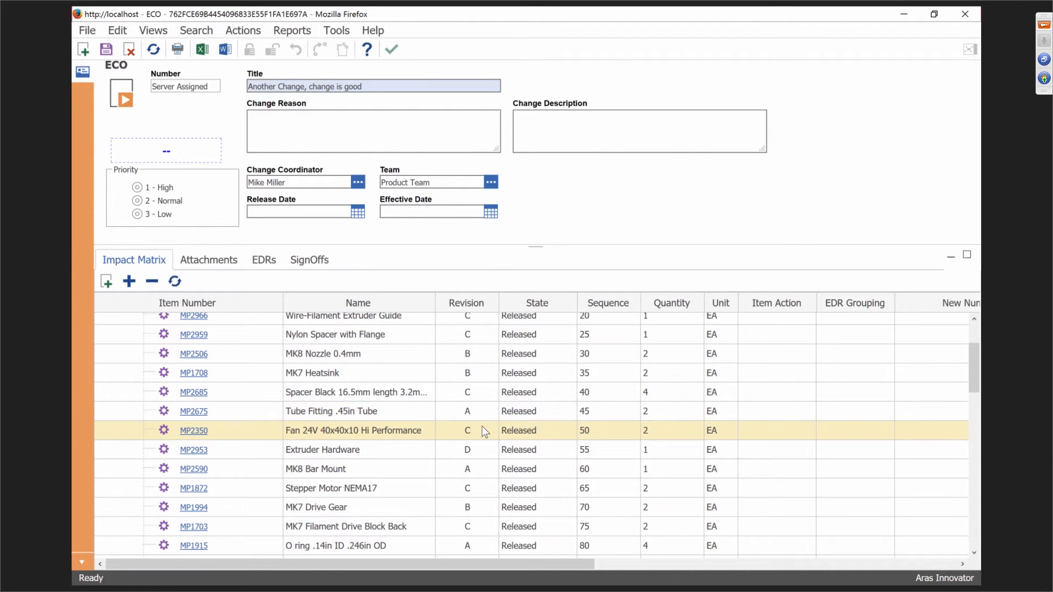
scroll(484, 433, down, 6)
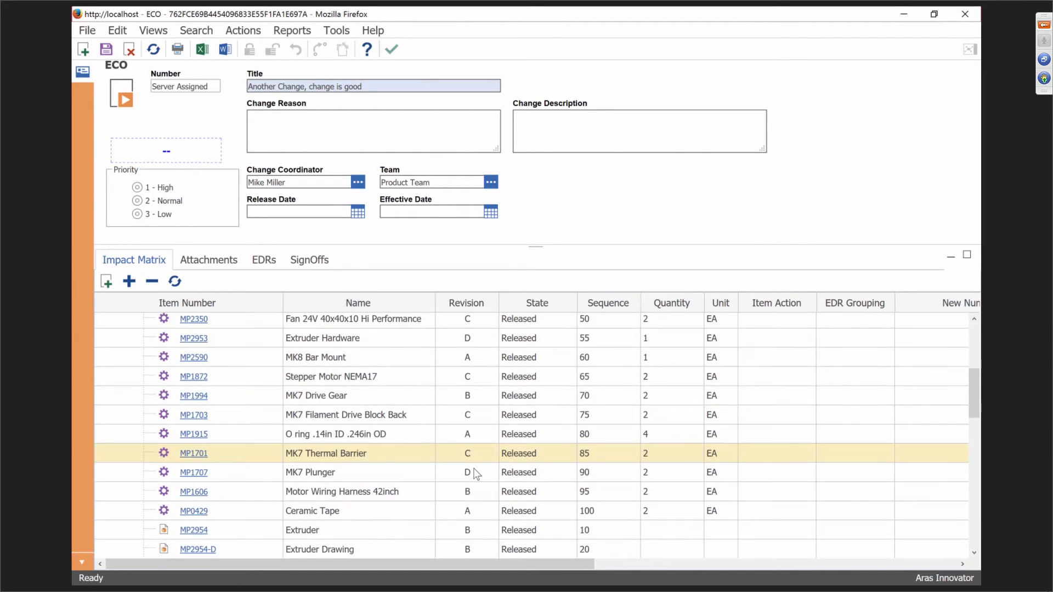
scroll(475, 474, down, 3)
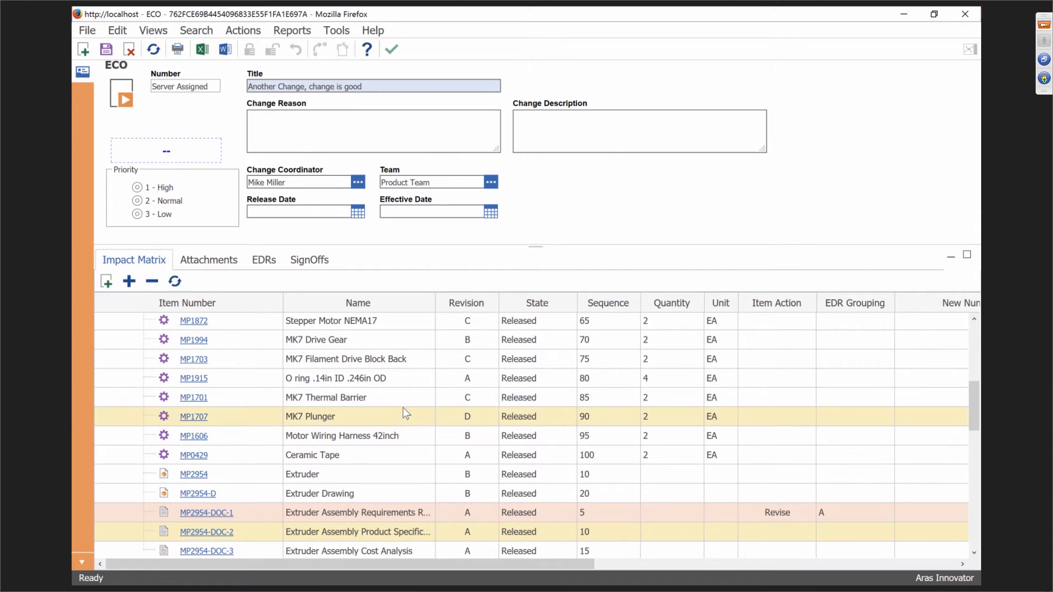
scroll(392, 400, up, 5)
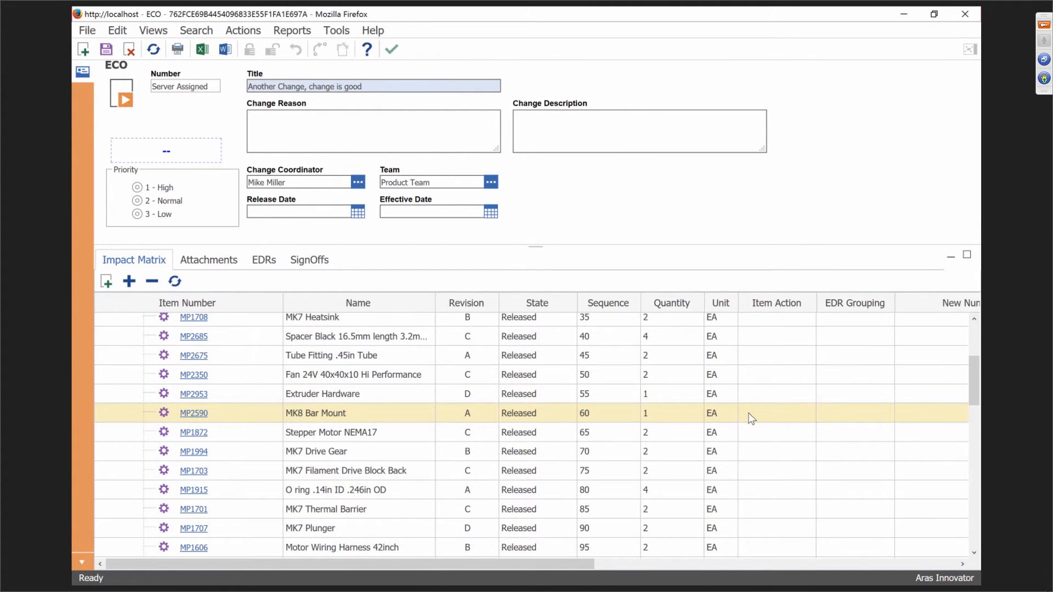
click(752, 418)
click(767, 483)
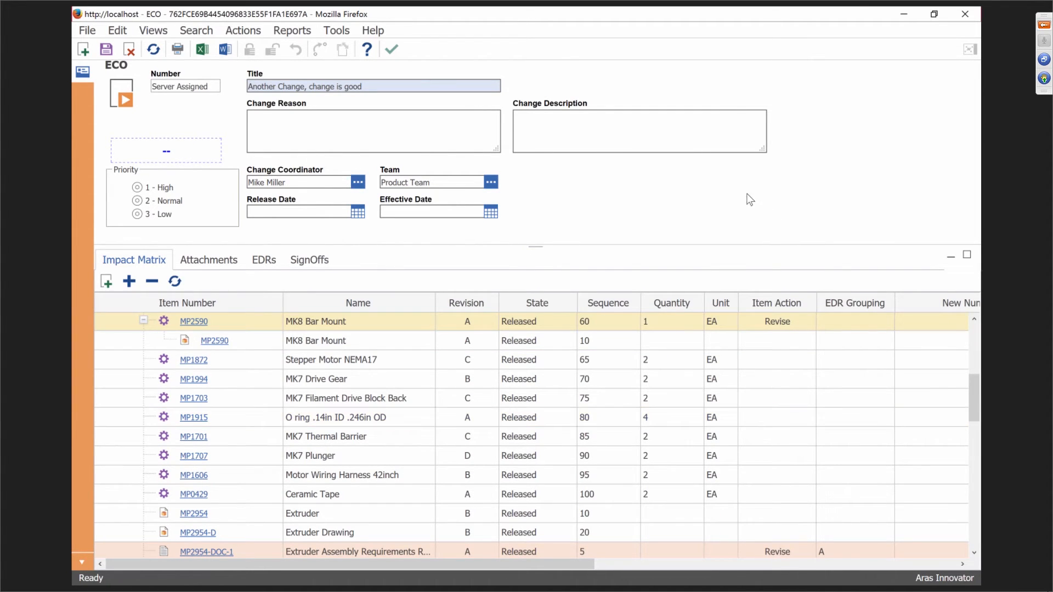
scroll(323, 361, up, 1)
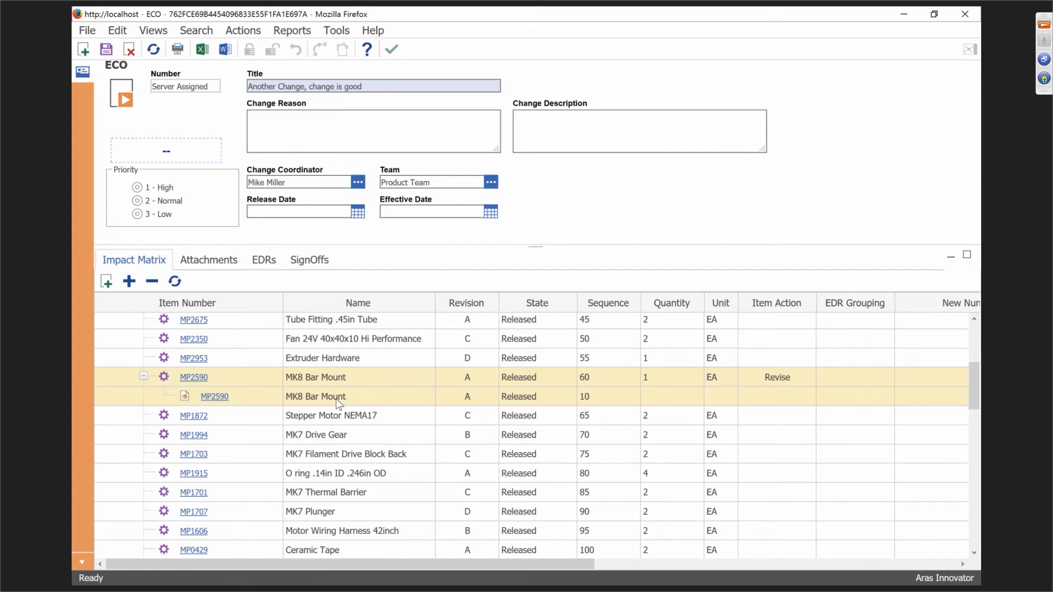
Mark the MP2590 document sub-row as Revise and return to the top of the grid.
right_click(784, 400)
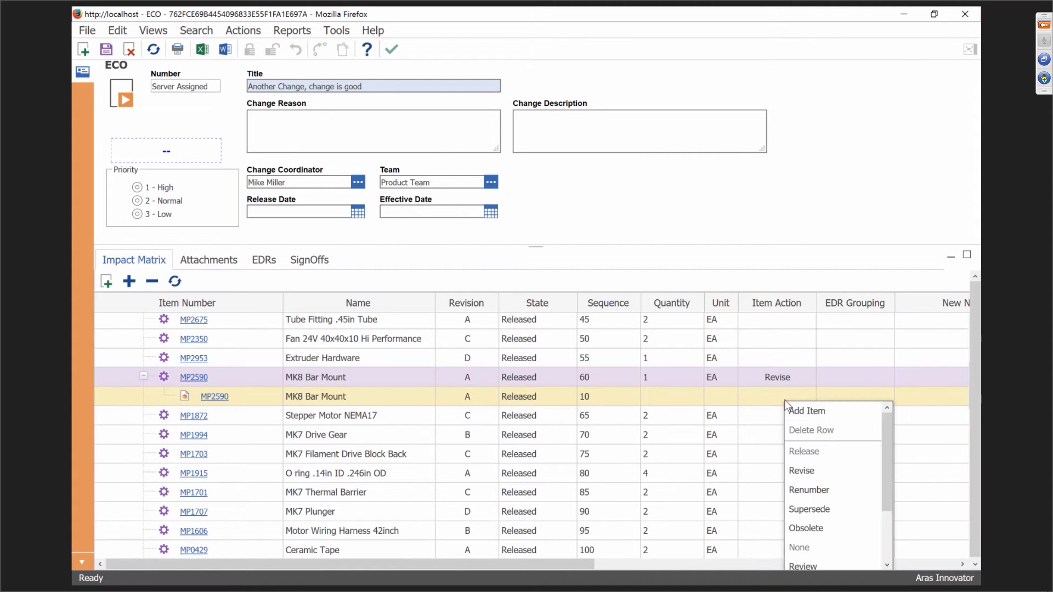
click(800, 472)
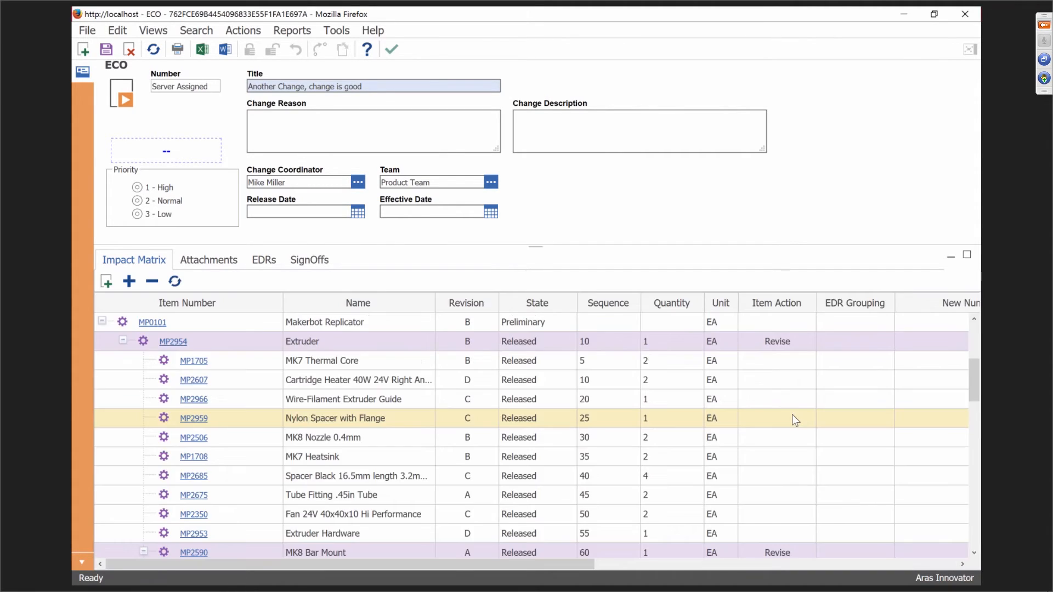
scroll(739, 395, up, 3)
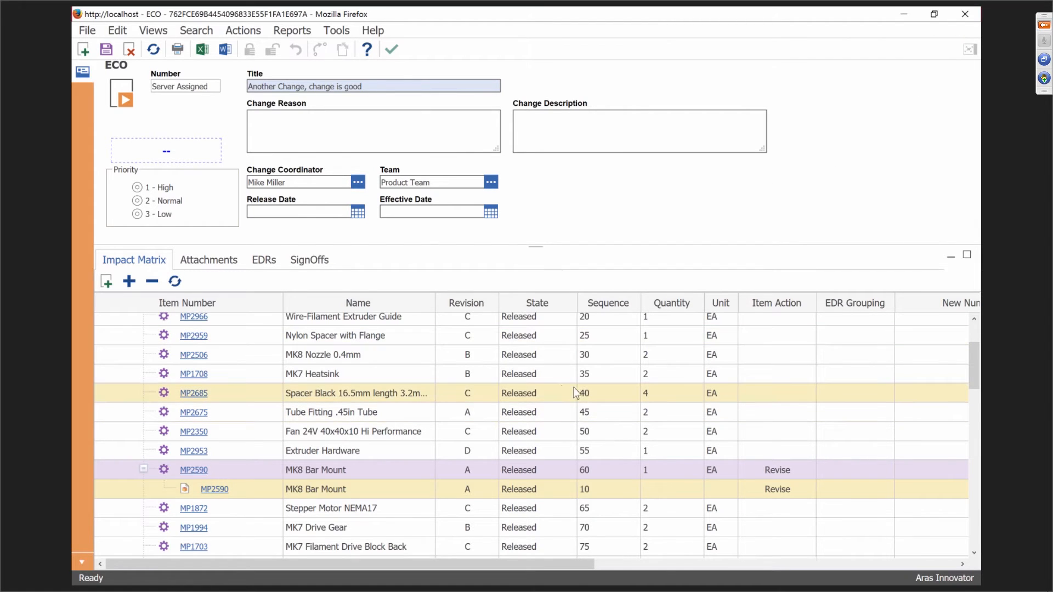
scroll(561, 386, up, 3)
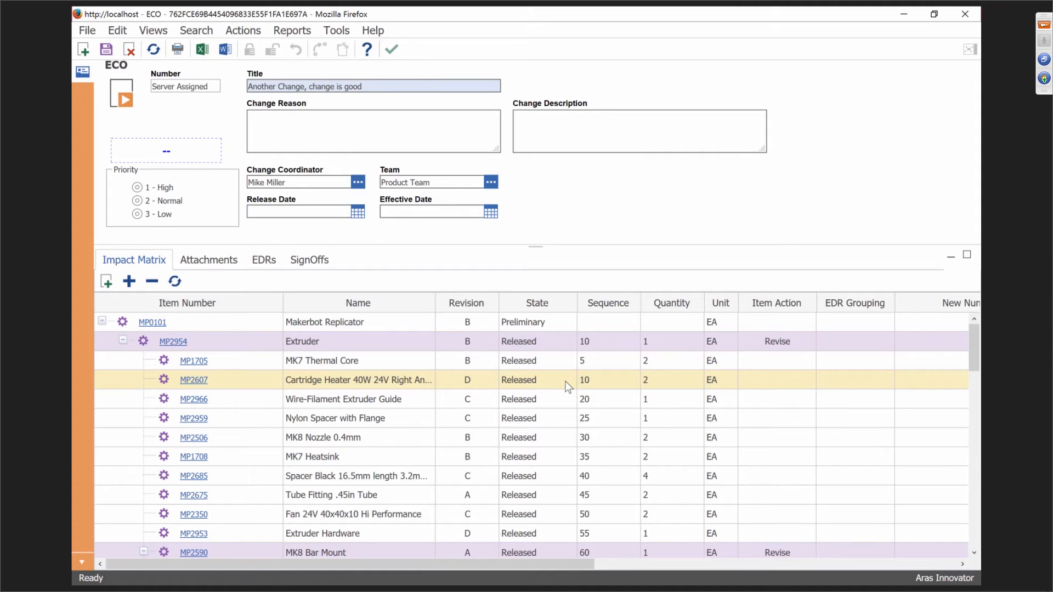
Save the ECO as ECO-00001019, then inspect and close its workflow process view.
click(106, 49)
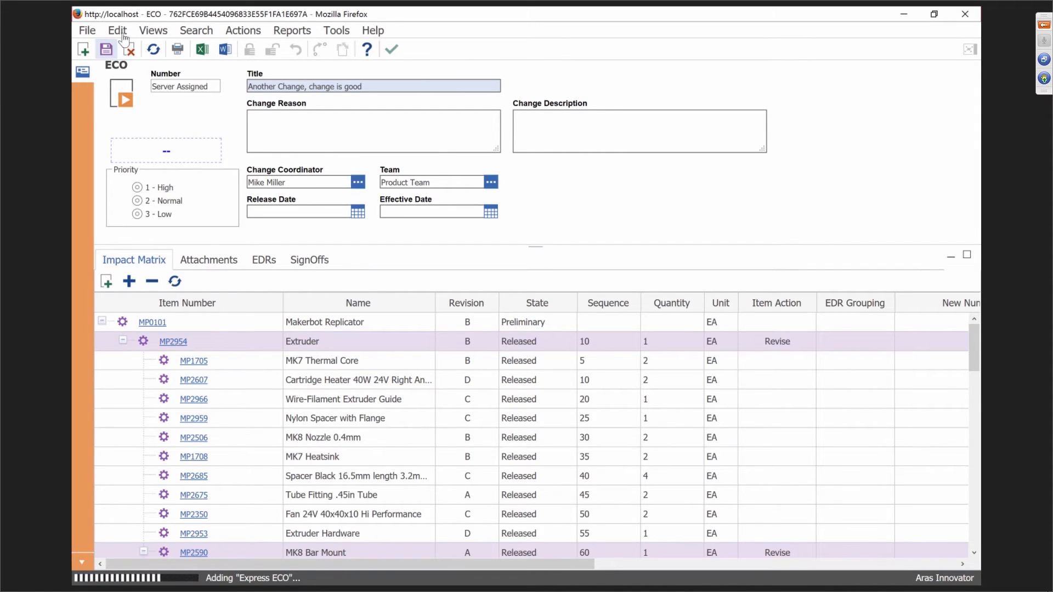
click(154, 31)
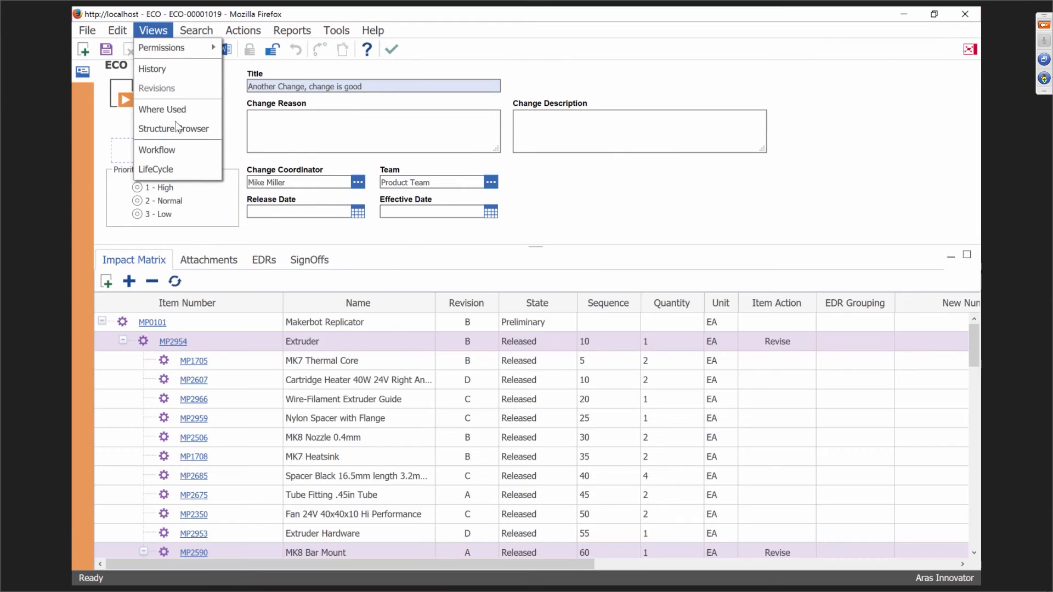
click(173, 151)
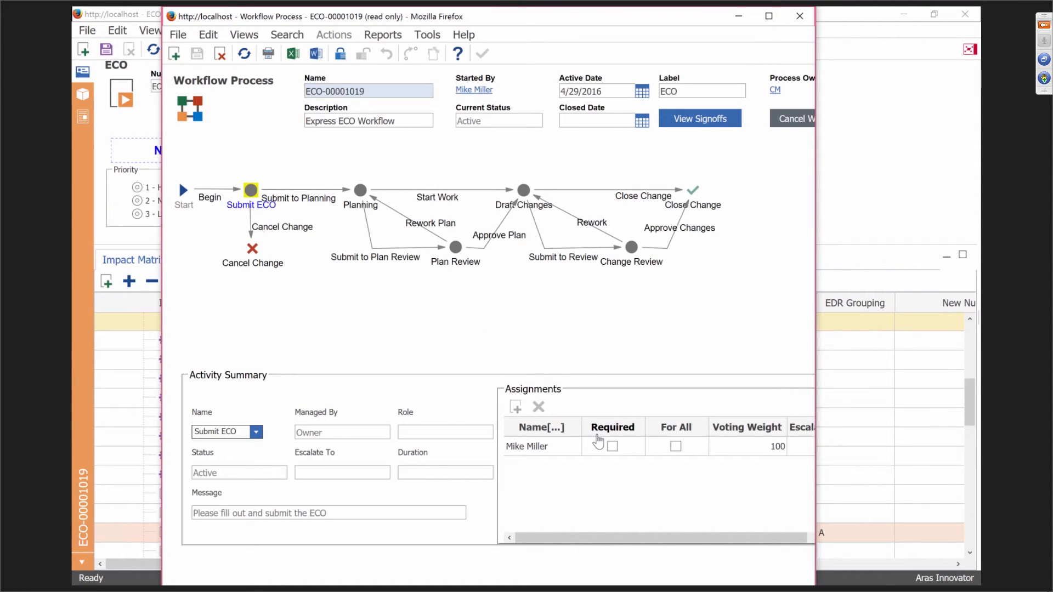
click(603, 446)
click(804, 19)
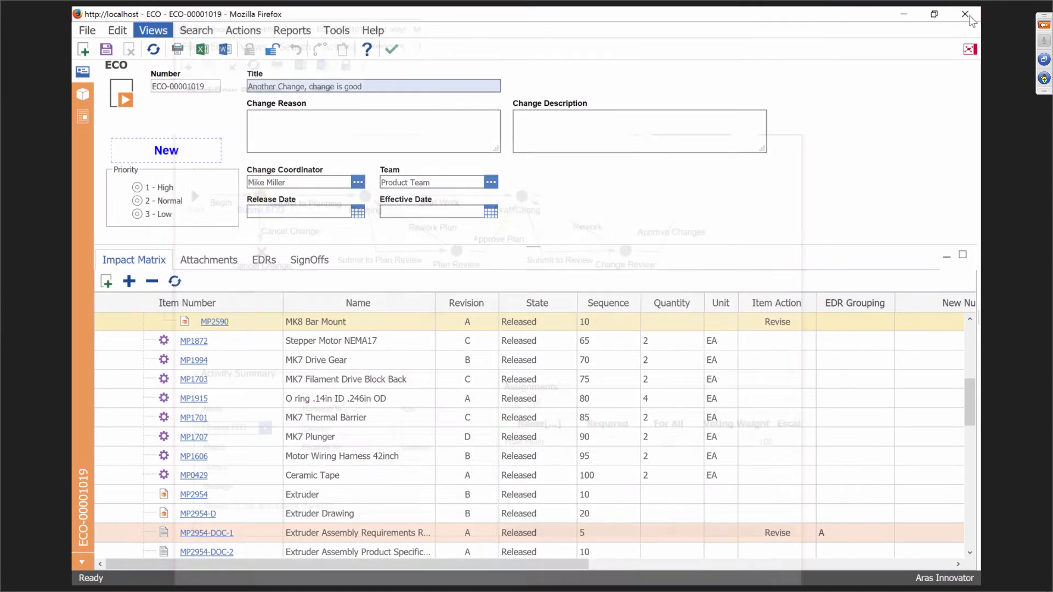
Close the ECO window and expand Administration in the contents tree.
click(967, 16)
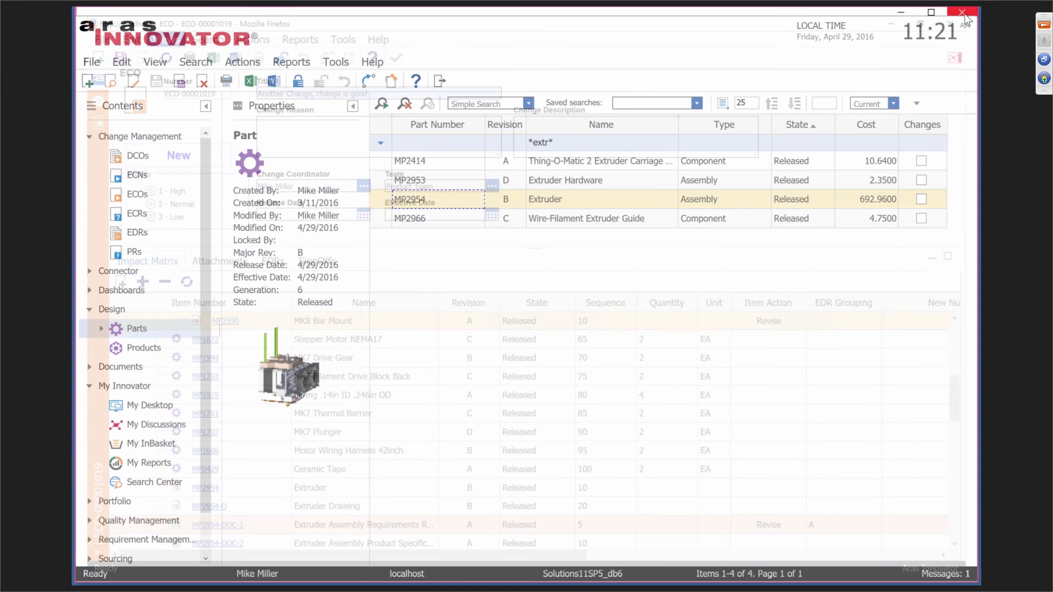
mouse_move(414, 591)
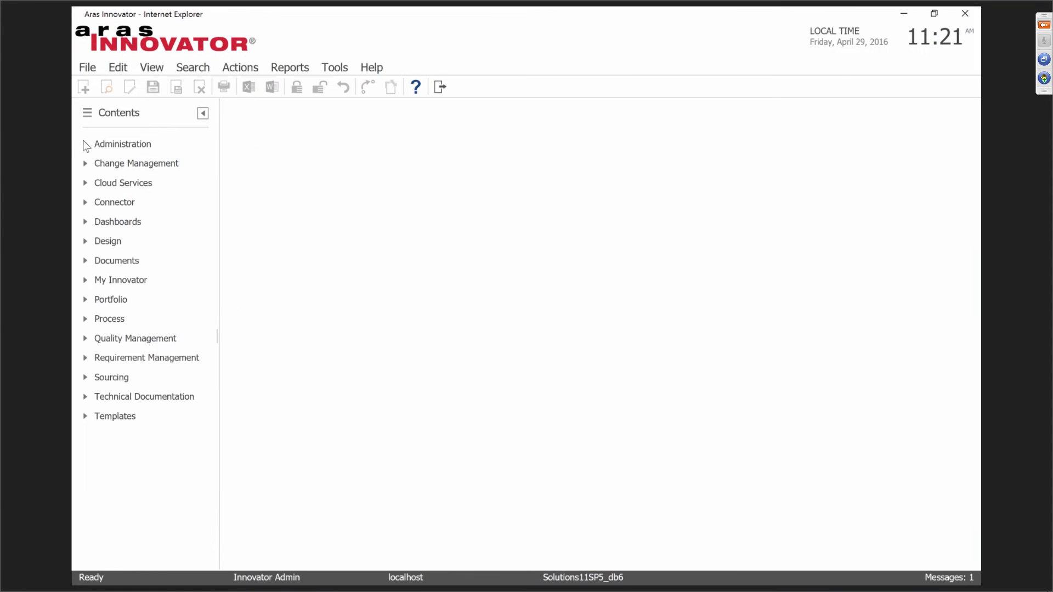
click(85, 144)
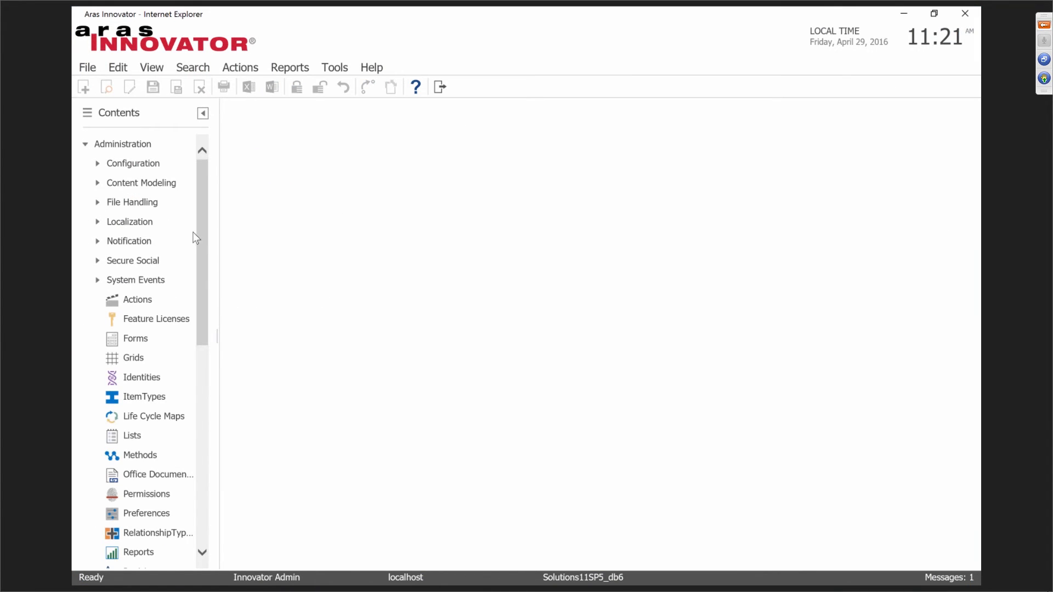
drag(200, 242, 247, 332)
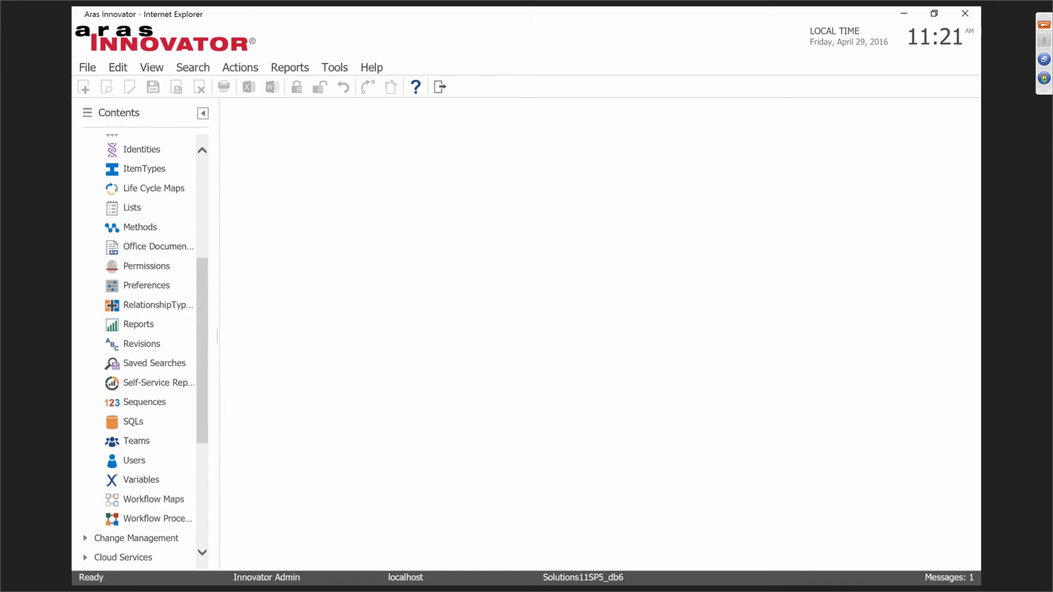
In the other Innovator session, collapse the Change Management, Design and My Innovator sections.
click(512, 588)
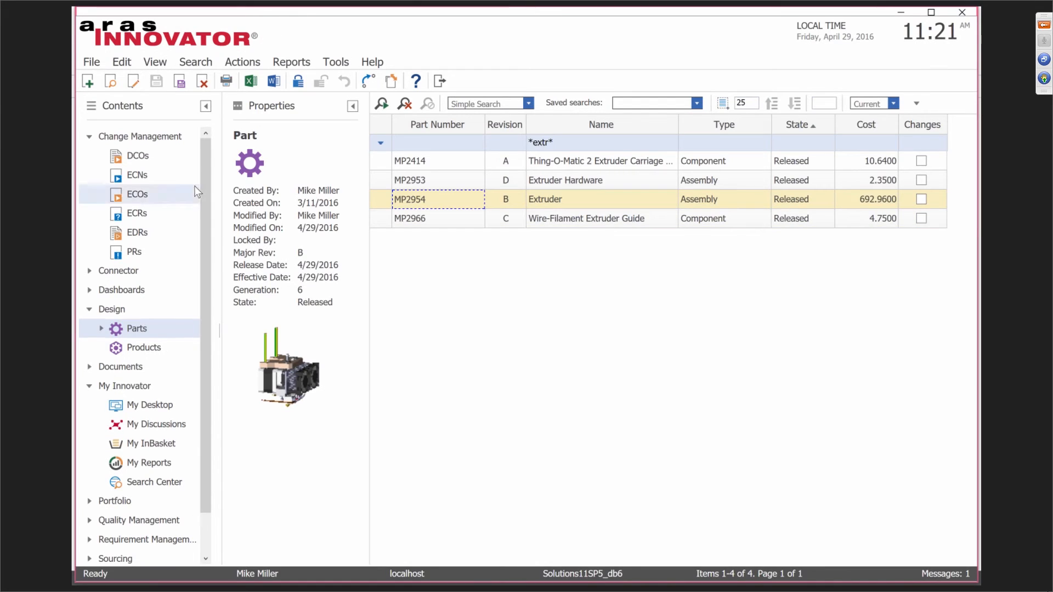
click(89, 136)
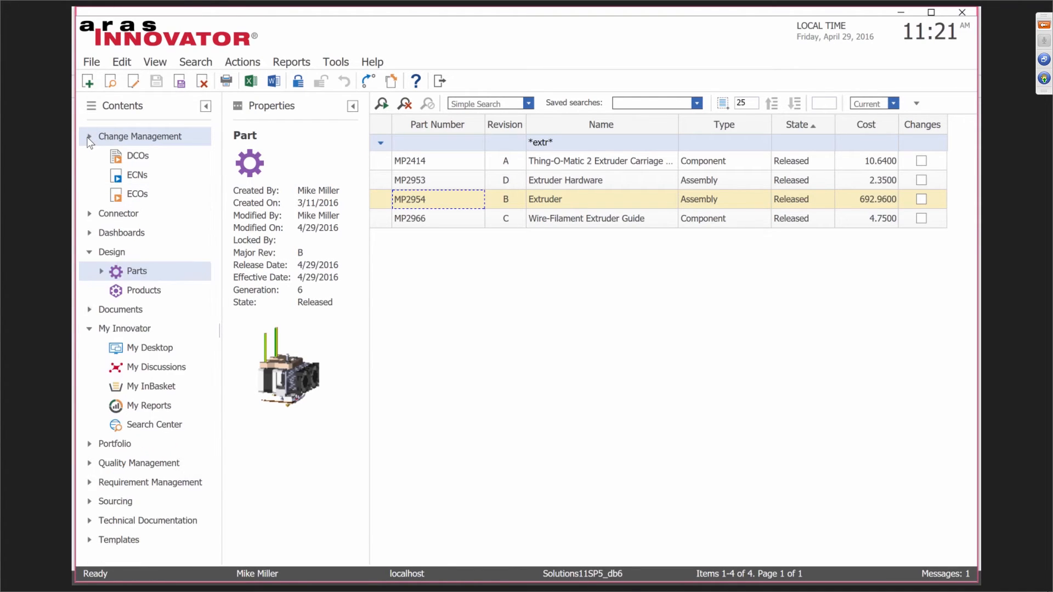
click(89, 194)
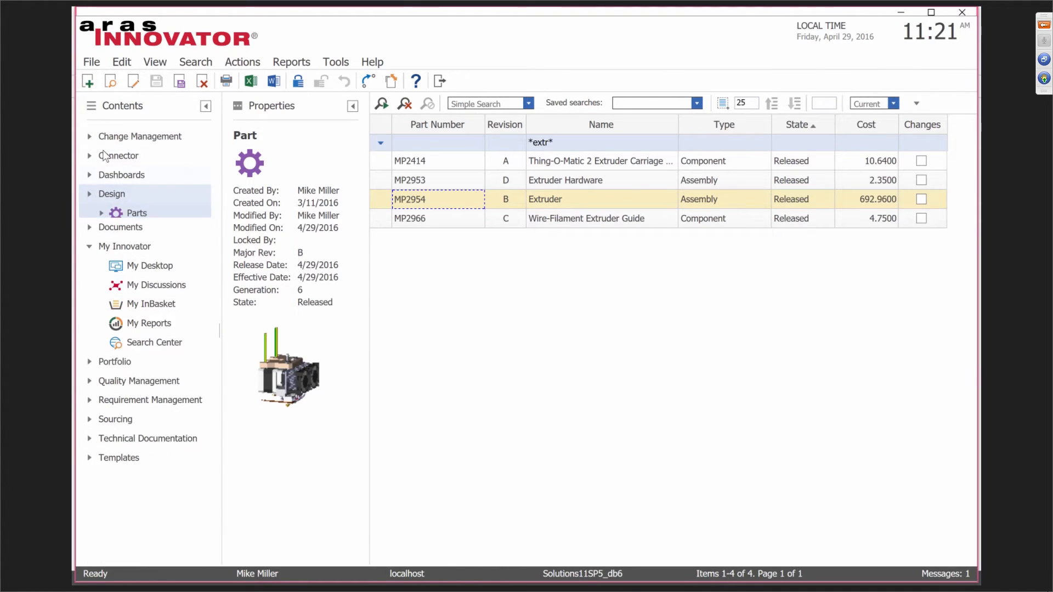
click(89, 233)
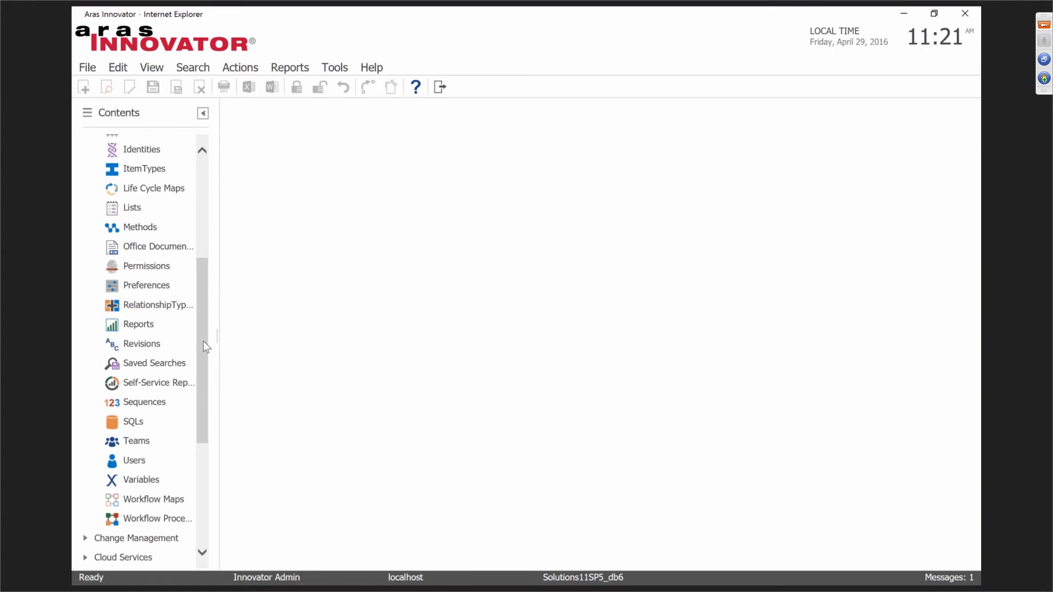
Expand Administration in the administrator session to list item types like Workflow Maps.
drag(203, 341, 136, 174)
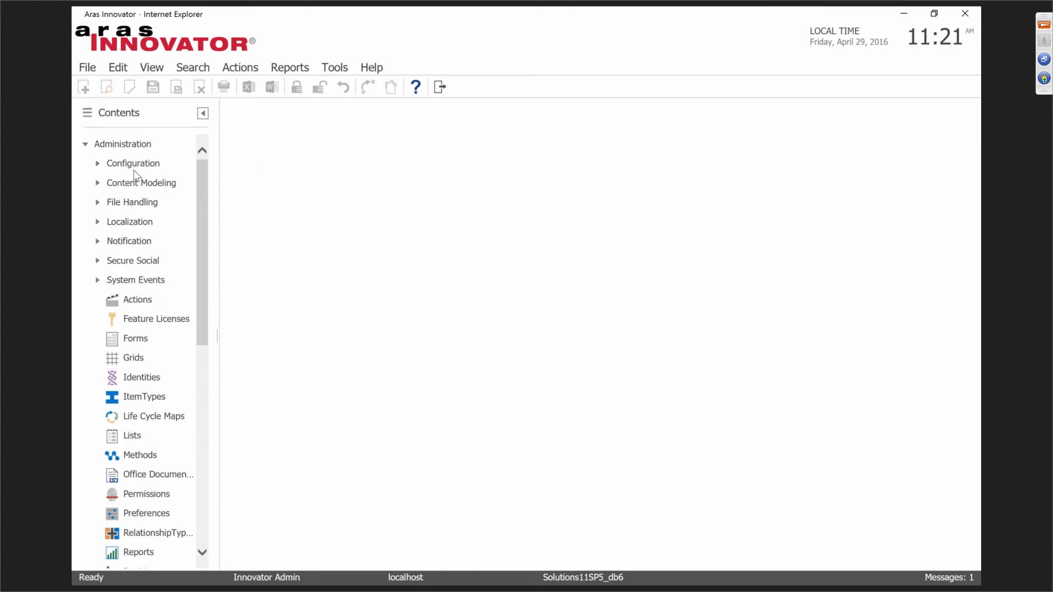
click(85, 144)
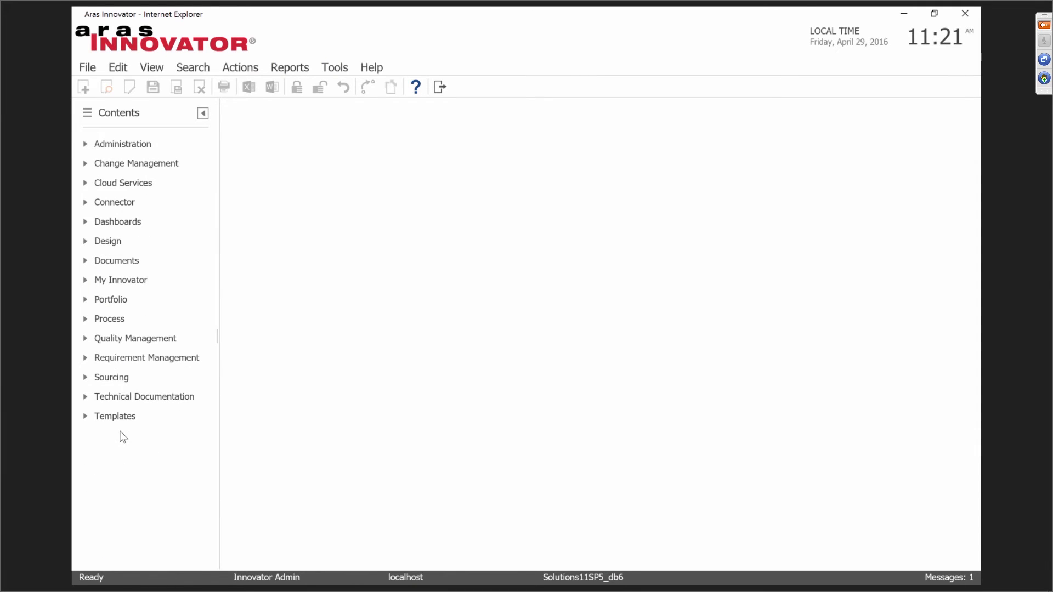
click(85, 144)
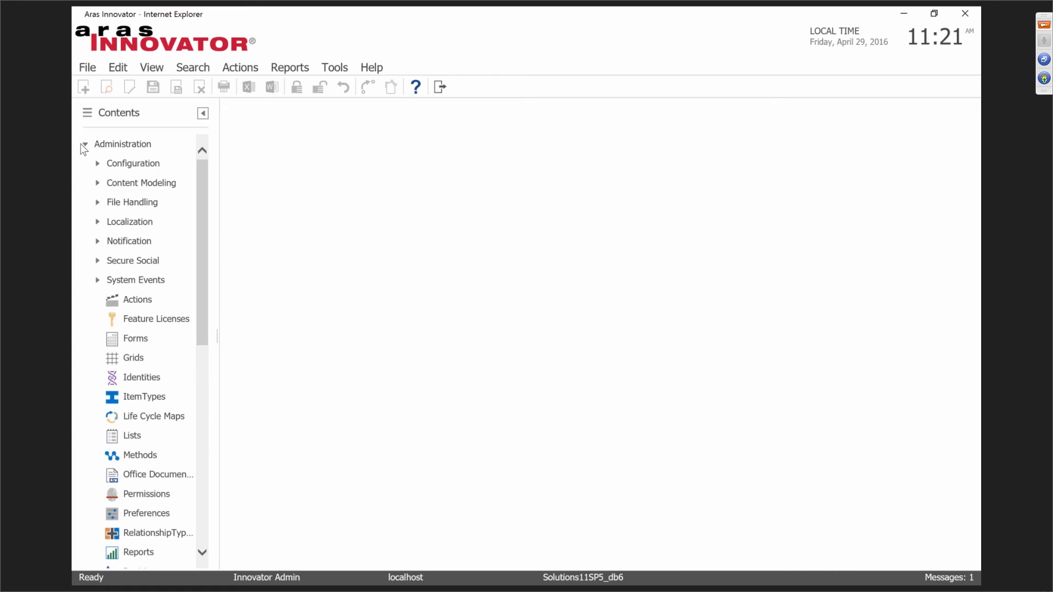
drag(203, 180, 200, 302)
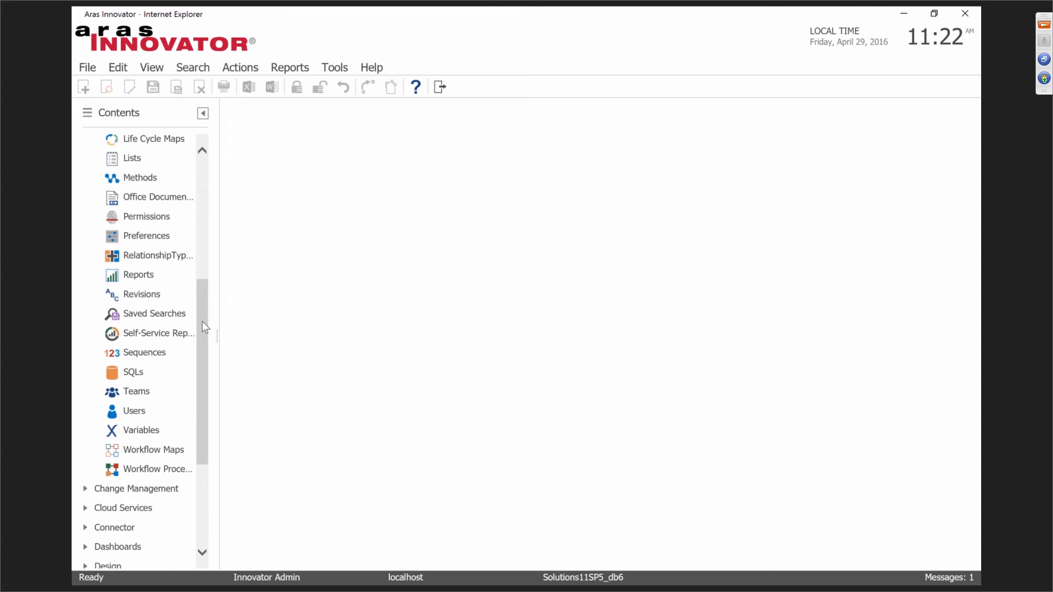
drag(202, 323, 202, 289)
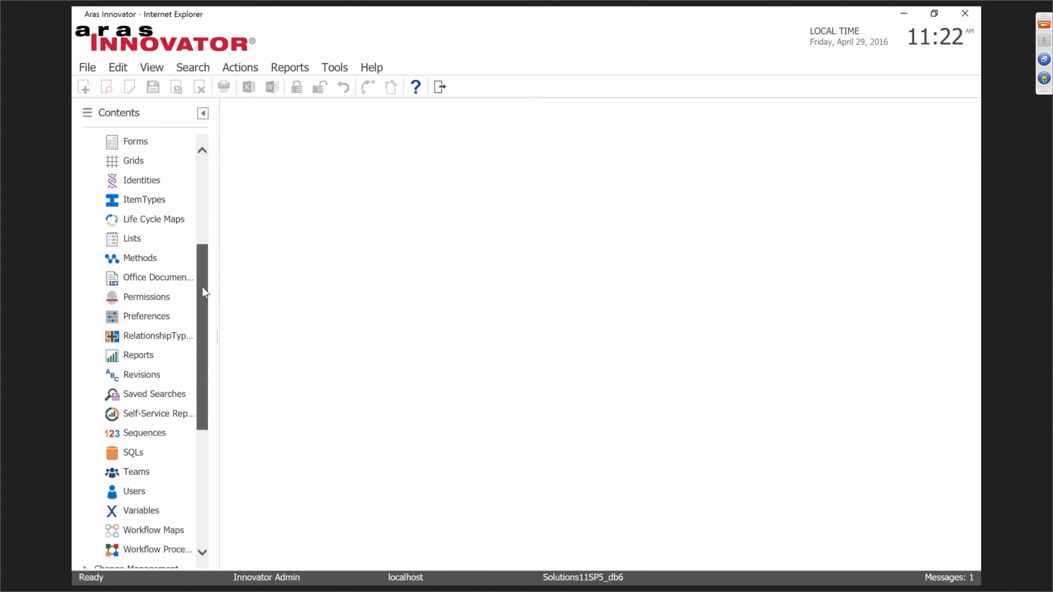
Filter the ItemTypes list by Name *exp* and select the Express ECO item type.
click(137, 201)
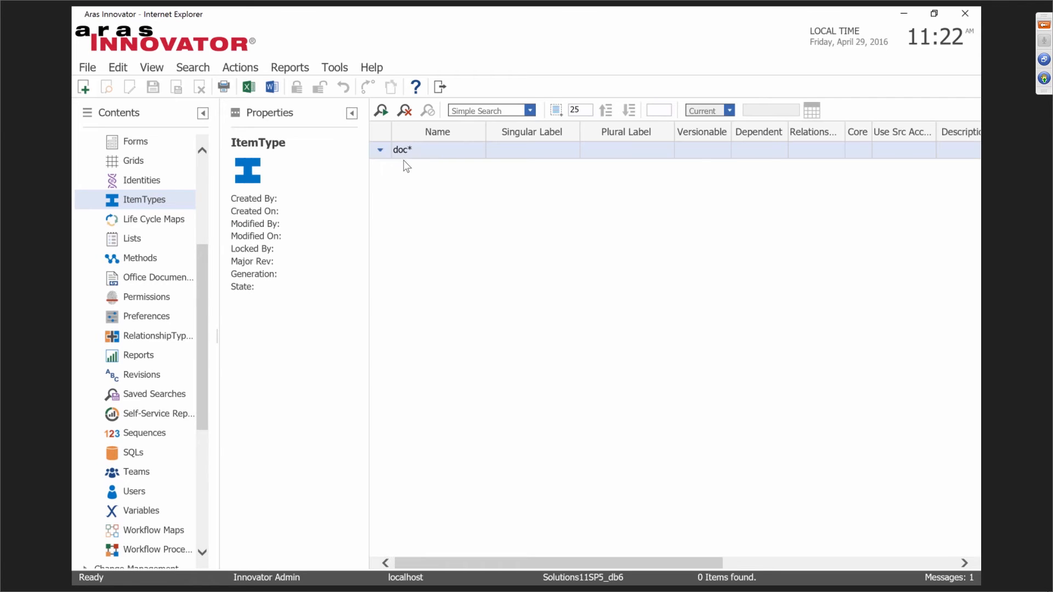
click(425, 149)
text(*)
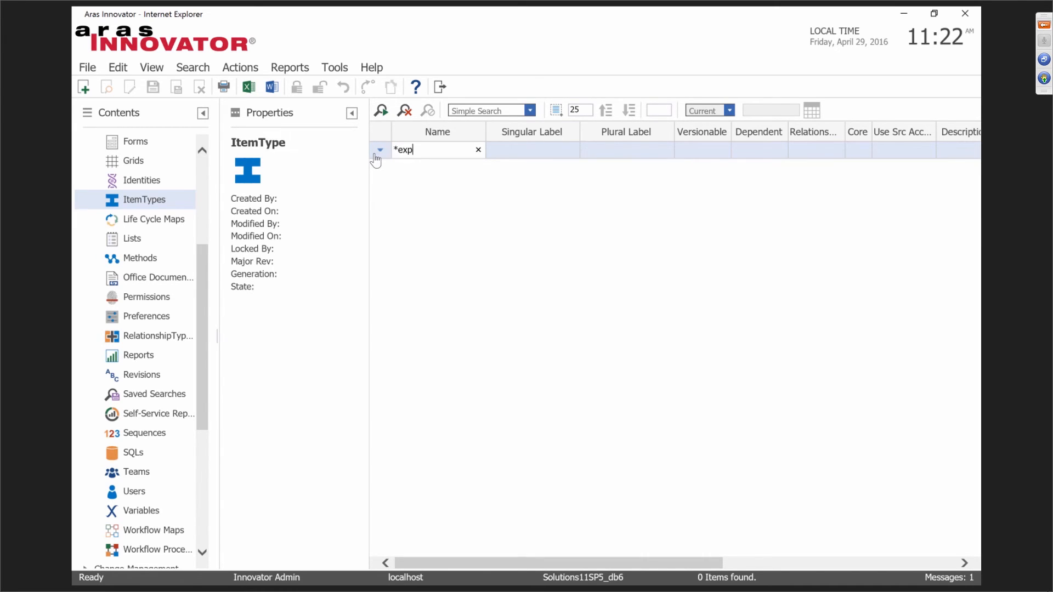
text(*)
key(Return)
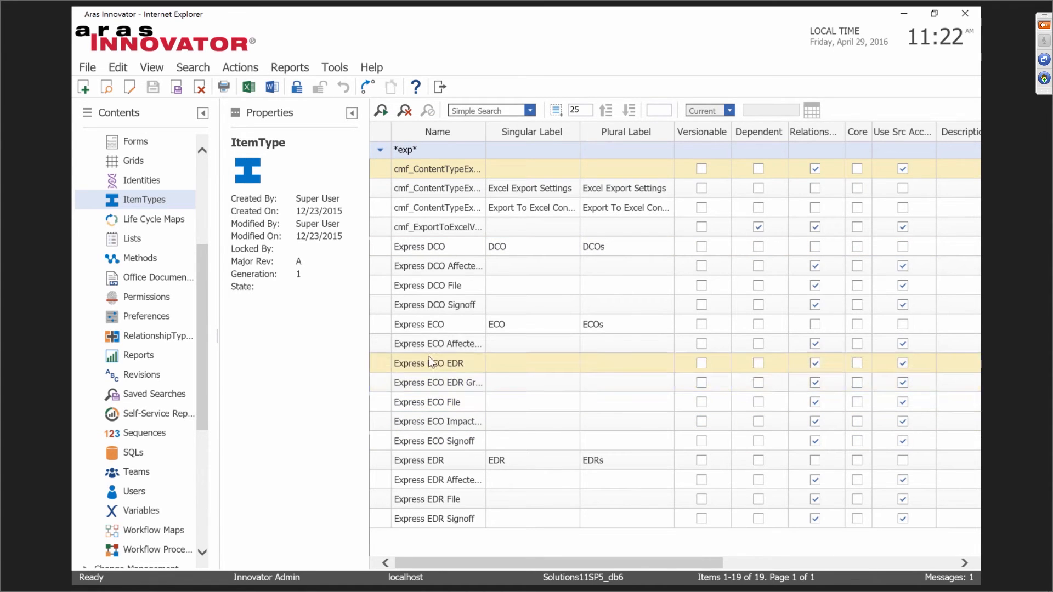
click(443, 324)
Open Express ECO maximized and review its Workflows, Can Add and TOC Access tabs.
double_click(463, 329)
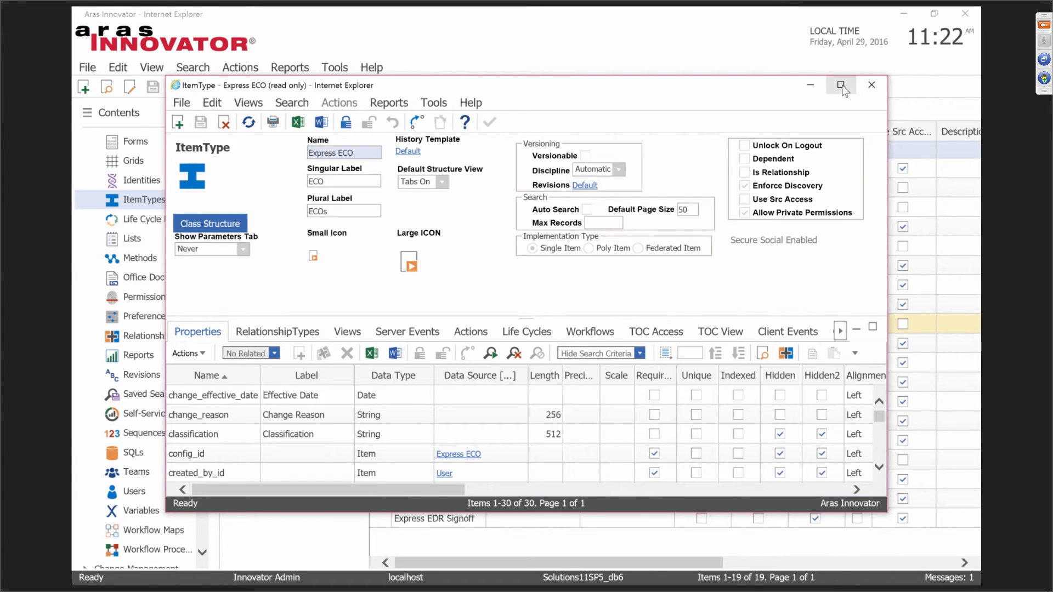
click(843, 91)
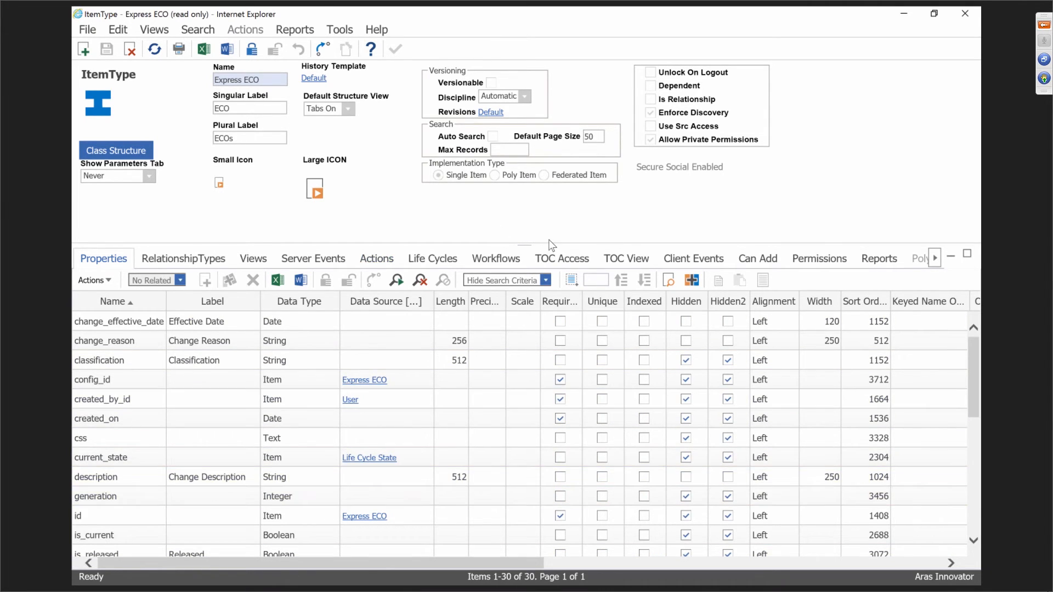
click(497, 260)
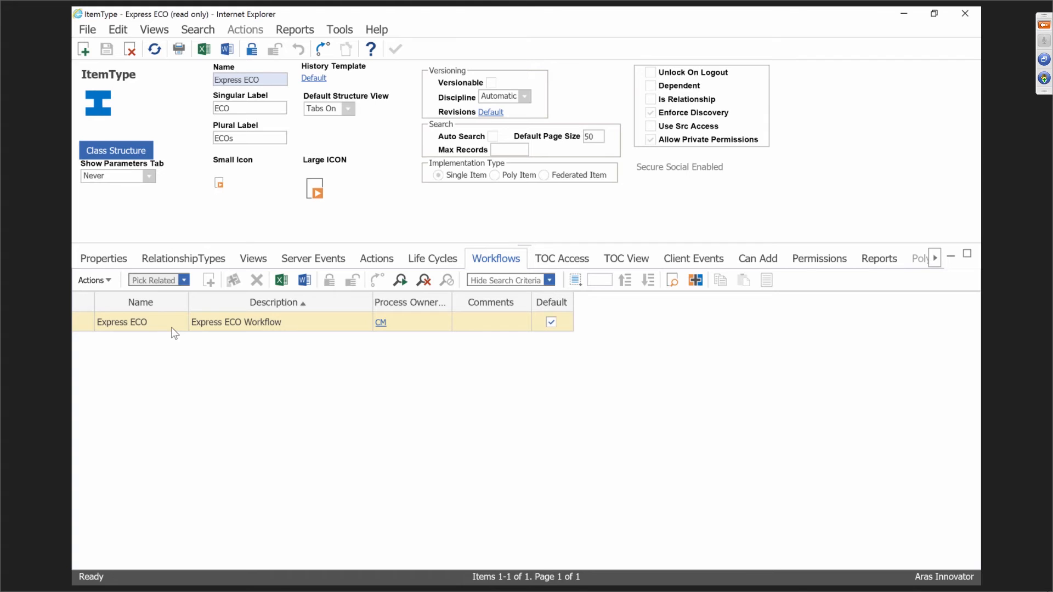
click(757, 263)
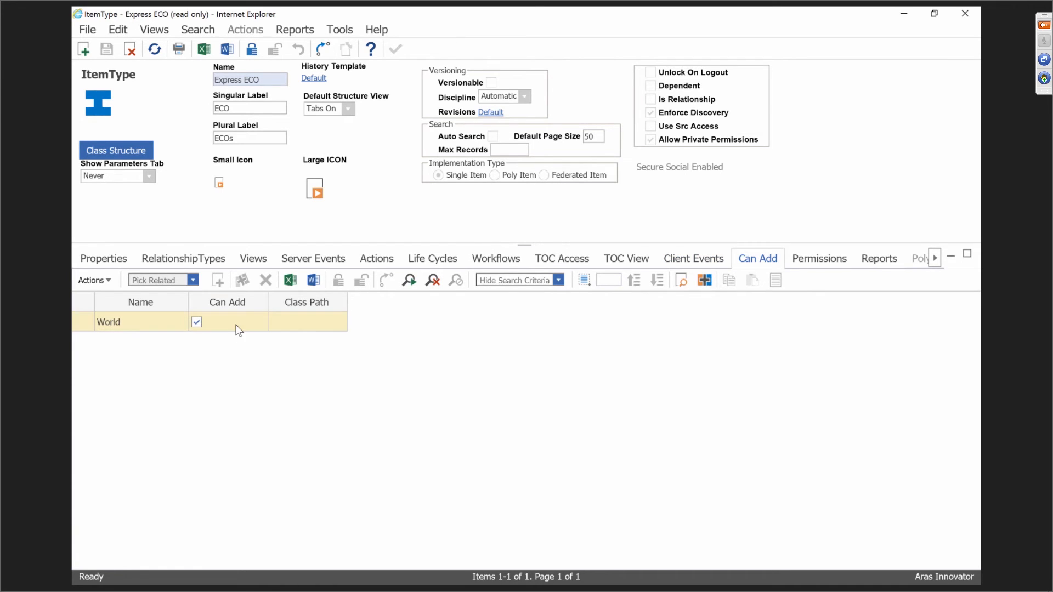
click(578, 263)
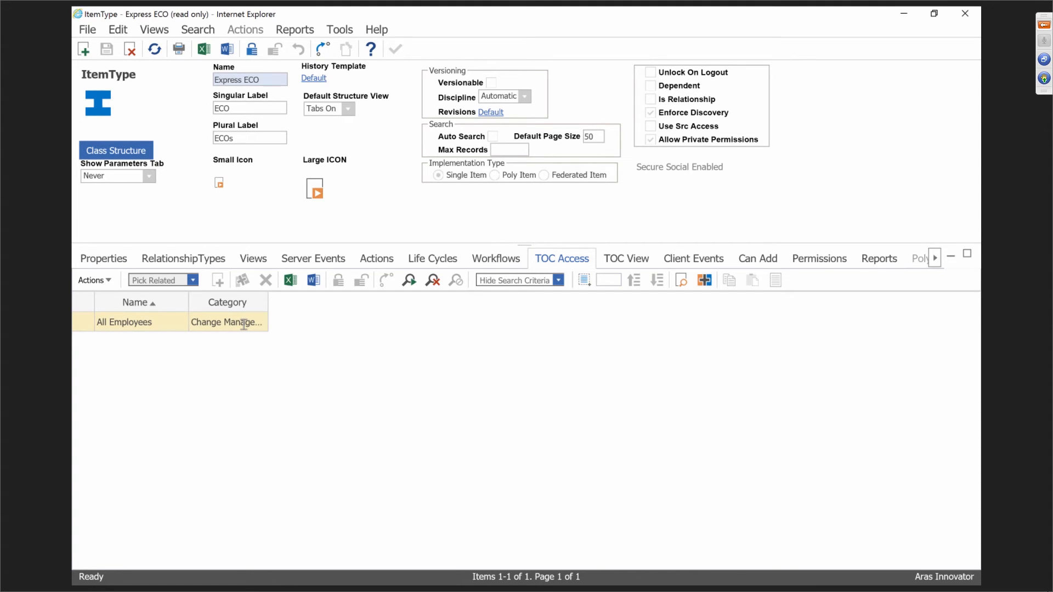
Open the Express ECO workflow map full-screen, lock it for editing, and enlarge the lower pane.
click(497, 261)
click(163, 328)
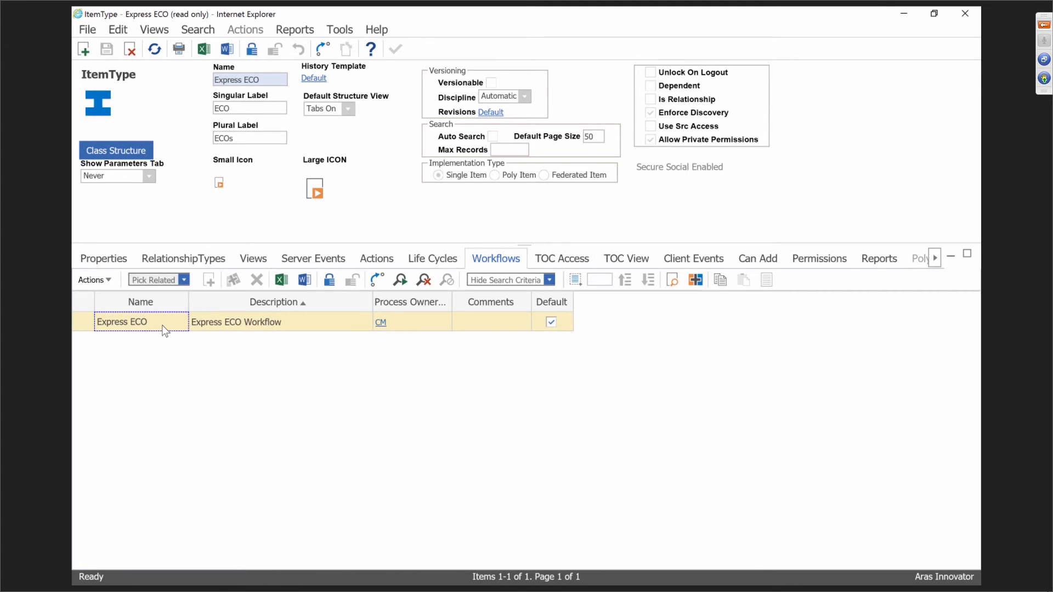
double_click(164, 328)
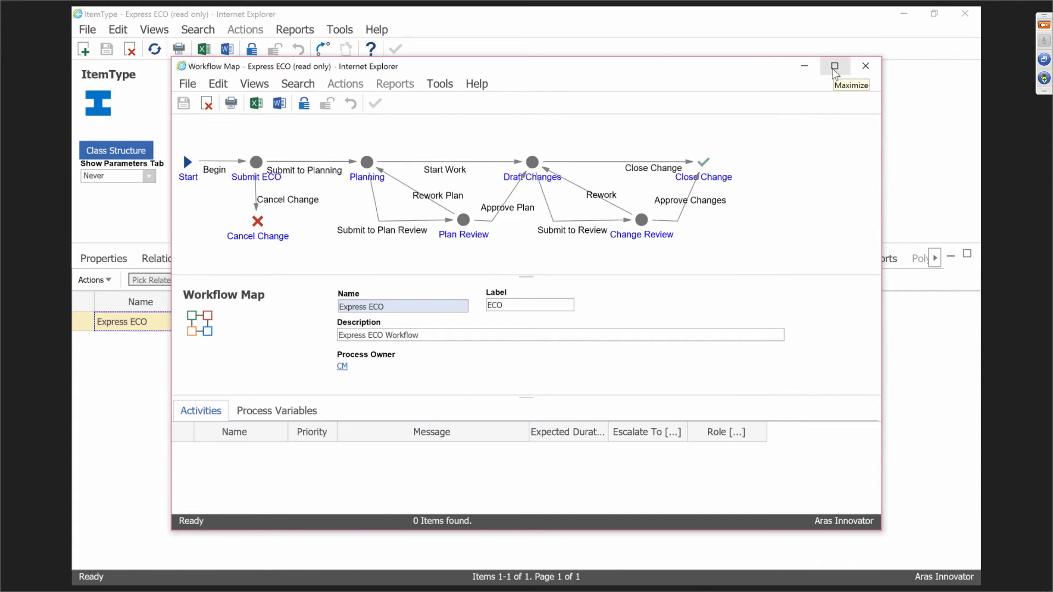
click(835, 67)
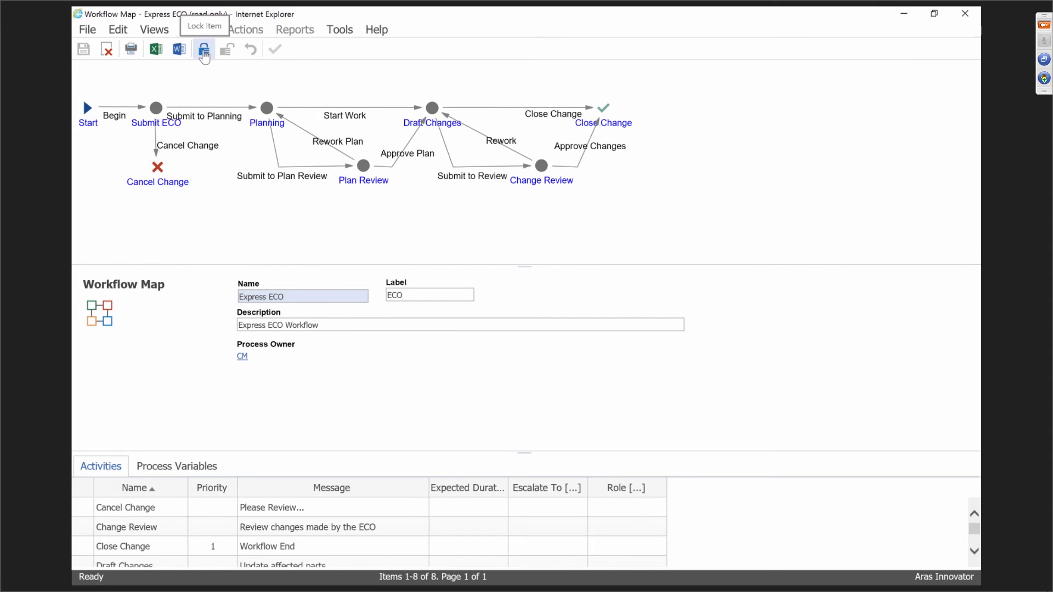
click(204, 50)
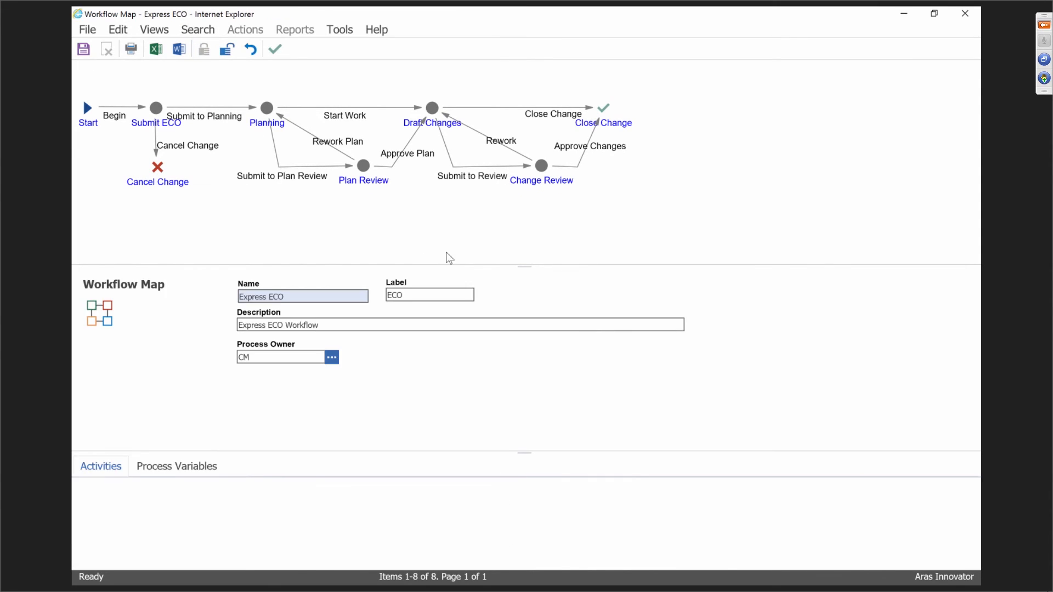
drag(522, 265, 538, 216)
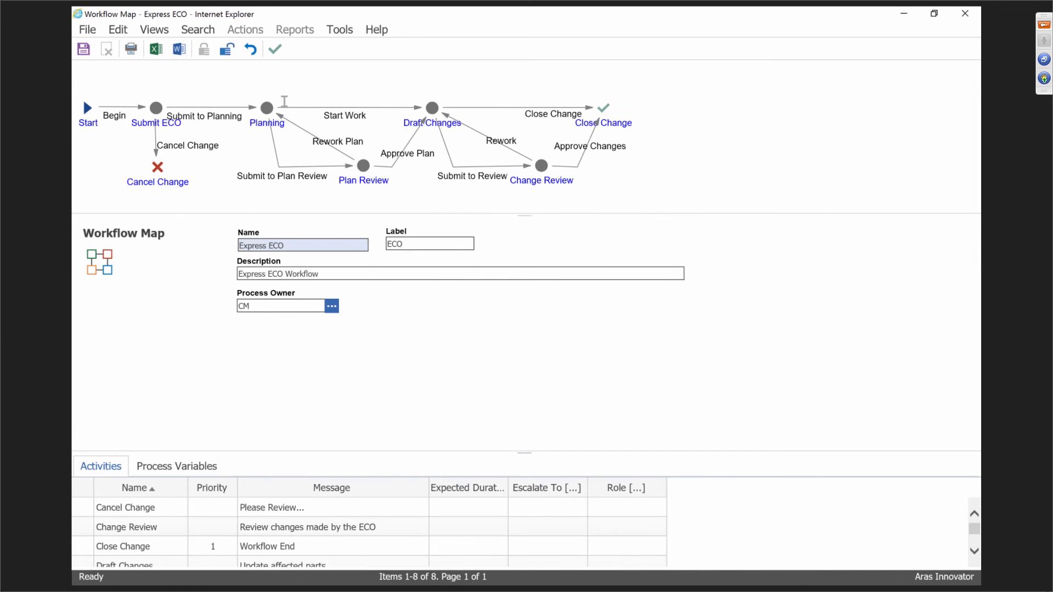
Add a new activity to the map and connect it from Planning with a path named 'Outtake'.
right_click(305, 80)
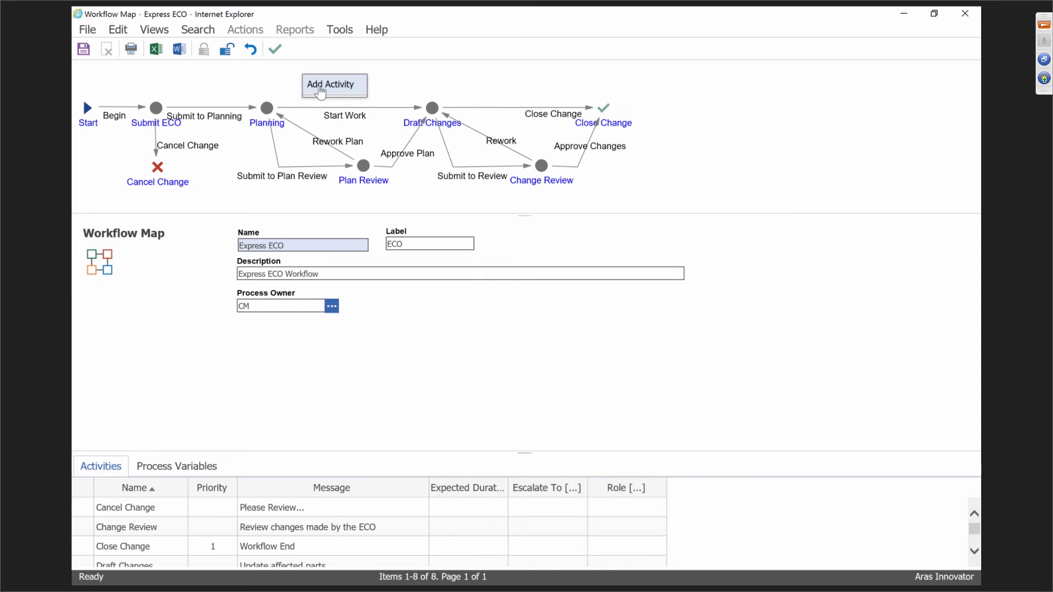
click(319, 87)
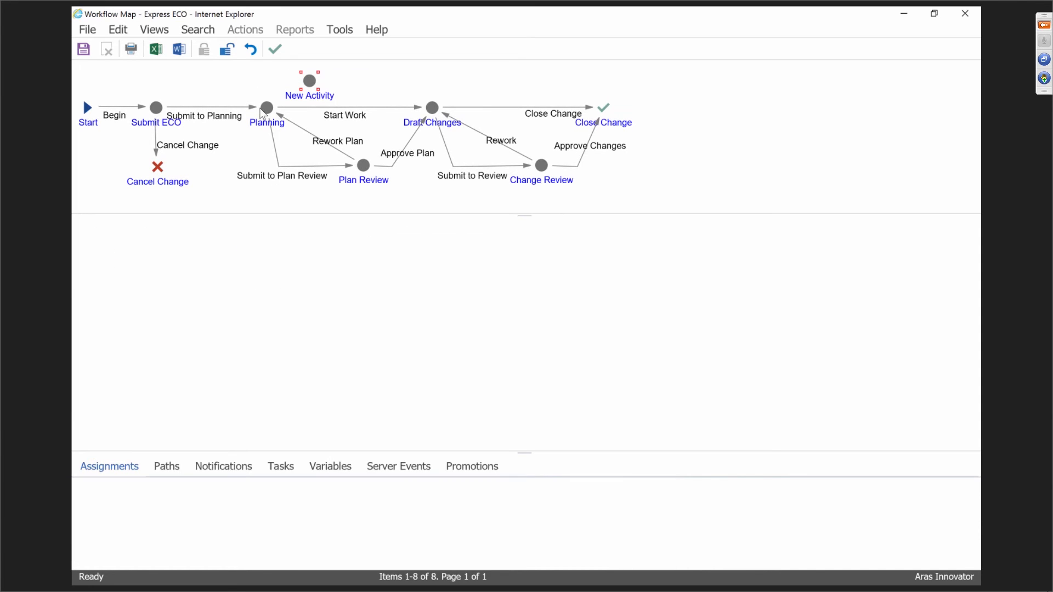
right_click(268, 109)
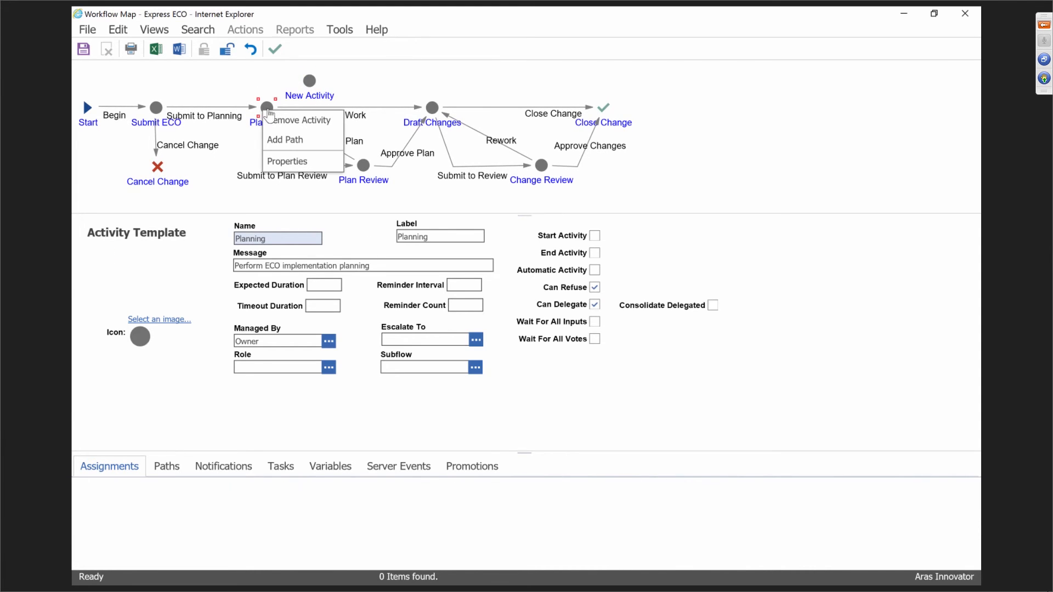
click(284, 140)
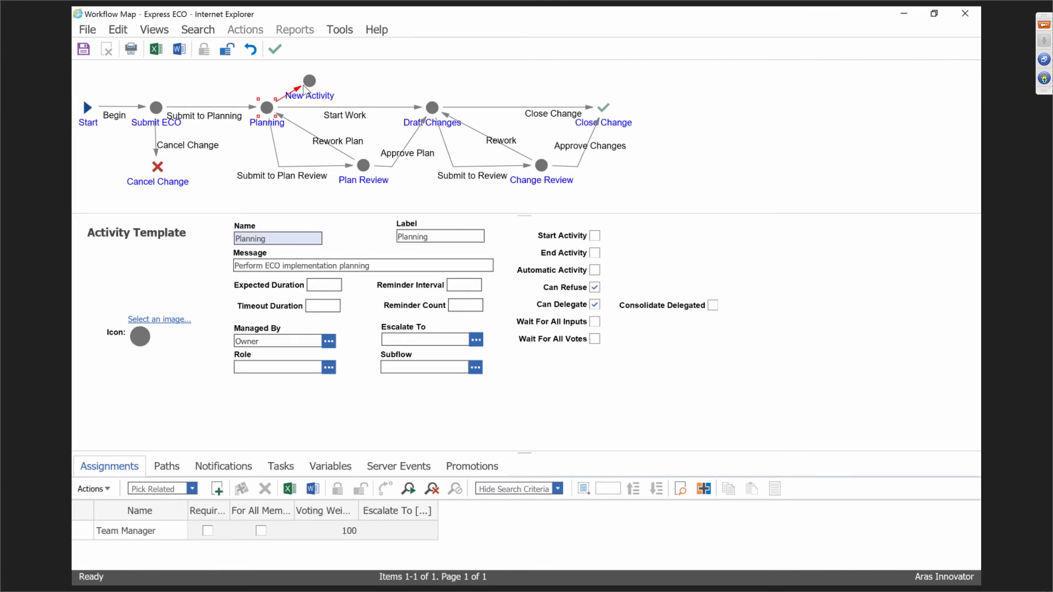
click(308, 83)
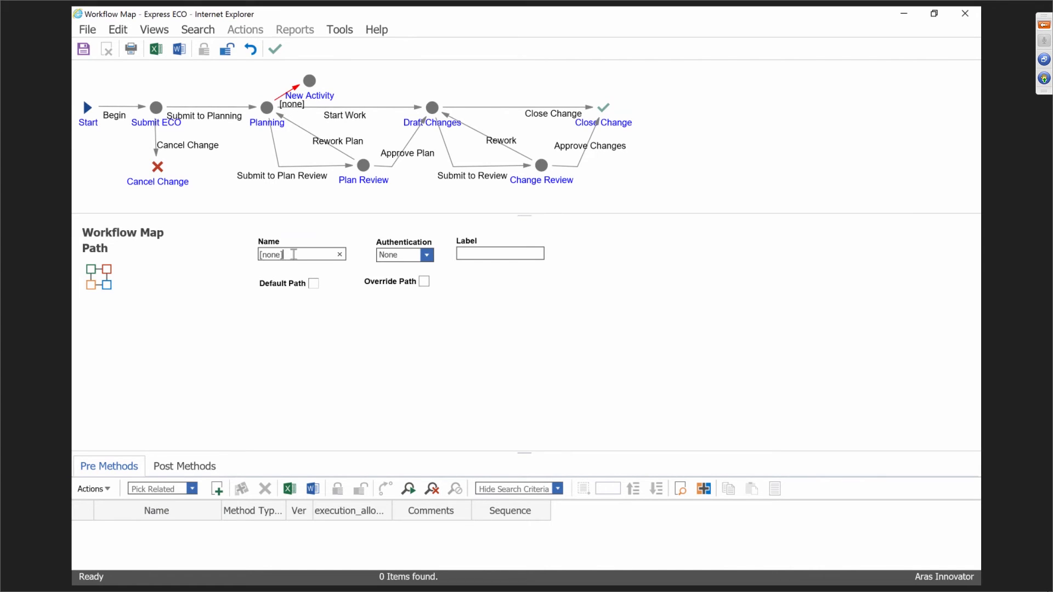
drag(294, 255, 235, 255)
text(Outtake)
click(508, 256)
Reposition the new activity, rename it 'New day', and select Draft Changes.
drag(312, 94, 318, 82)
click(318, 82)
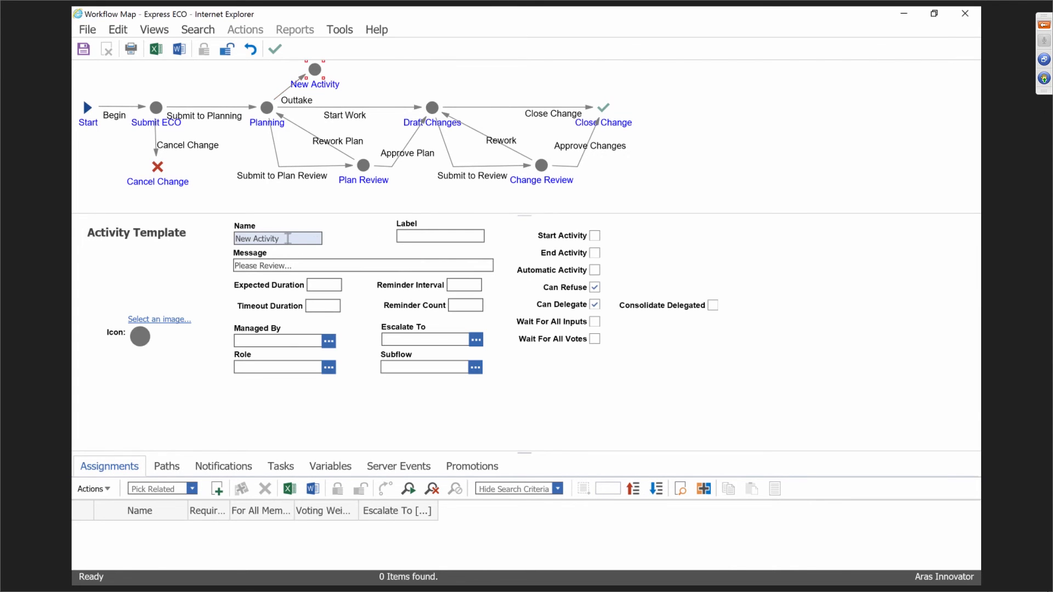
drag(289, 239, 181, 236)
text(New day)
click(660, 390)
click(433, 109)
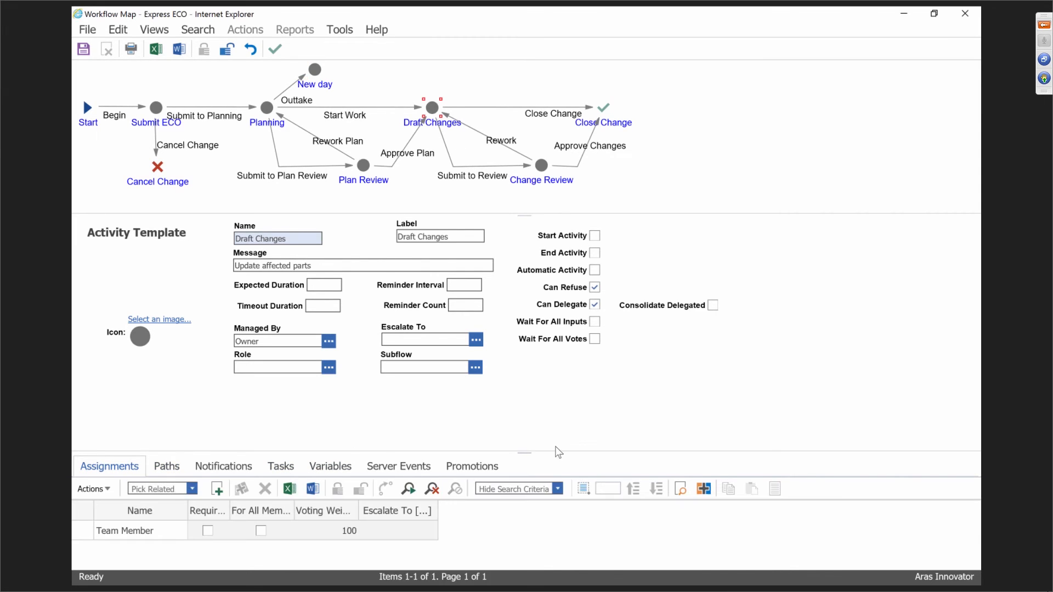
Enlarge the details pane and list Draft Changes' Close Change and Submit to Review paths.
drag(522, 452, 533, 396)
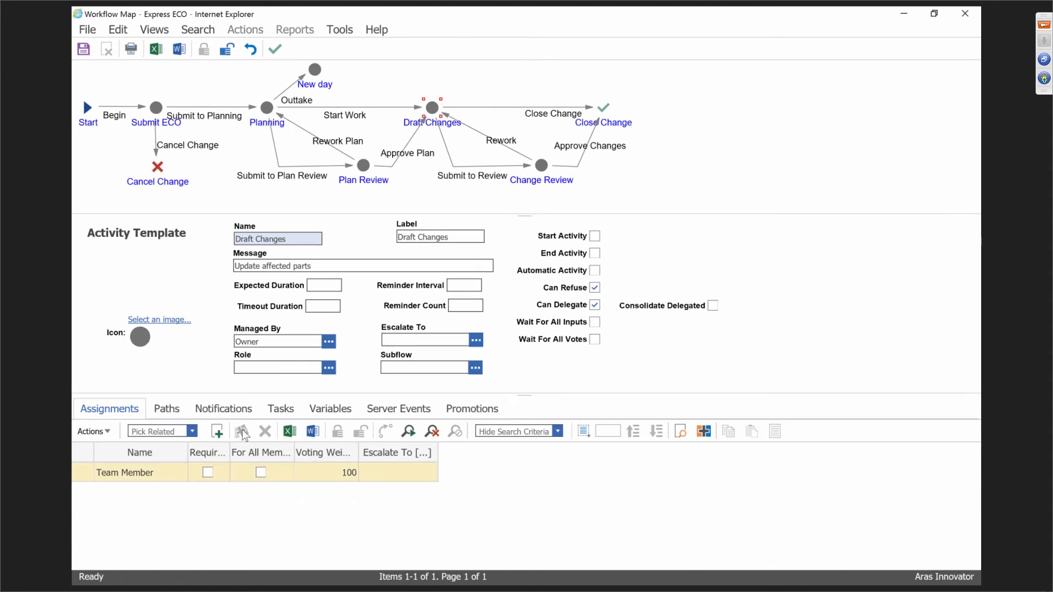
click(140, 474)
click(179, 416)
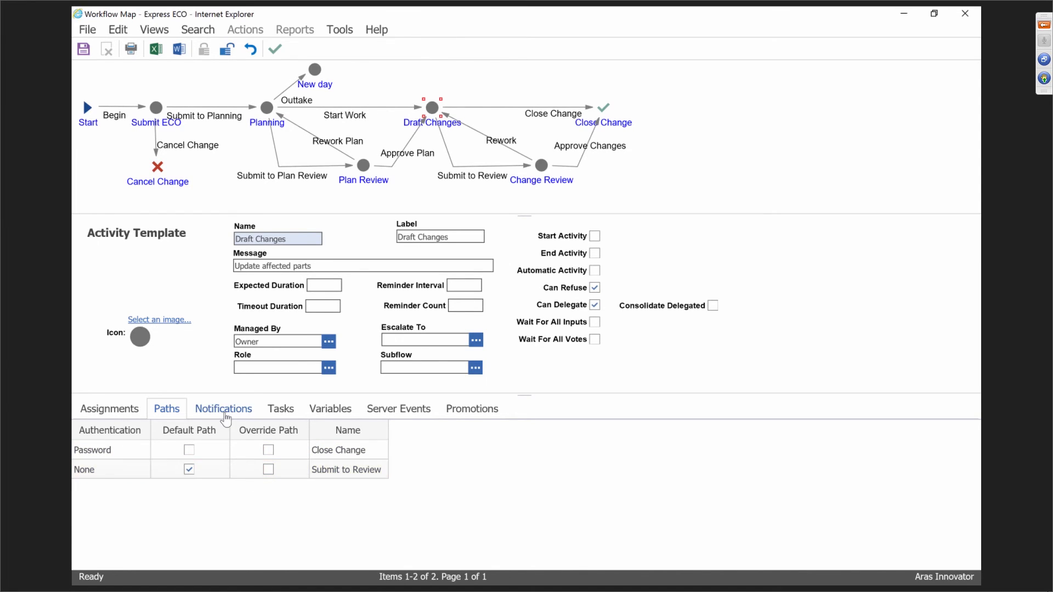
Check Draft Changes' notifications, then view its three existing tasks.
click(226, 413)
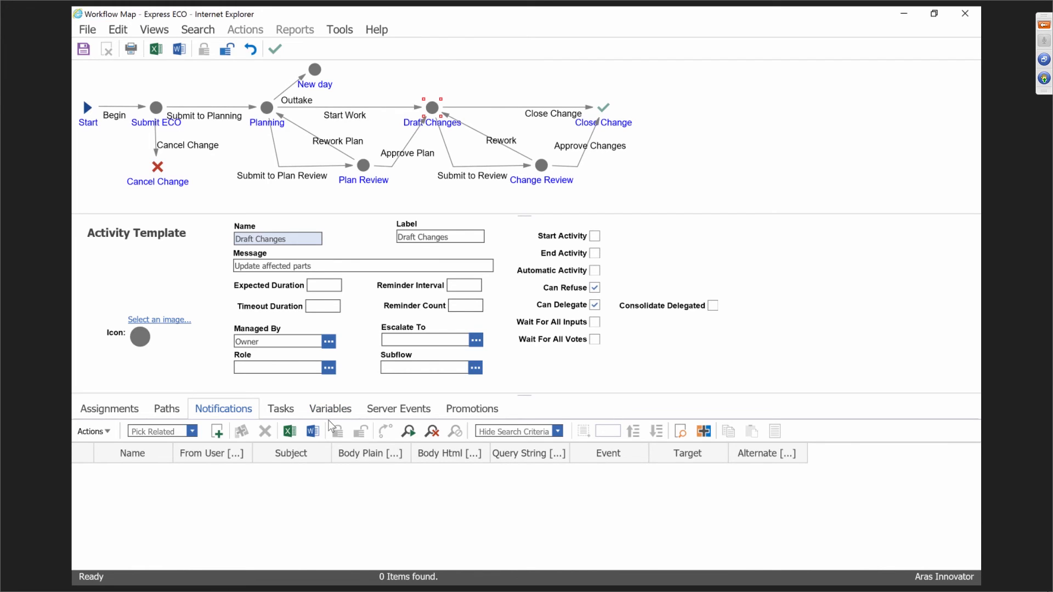
click(288, 415)
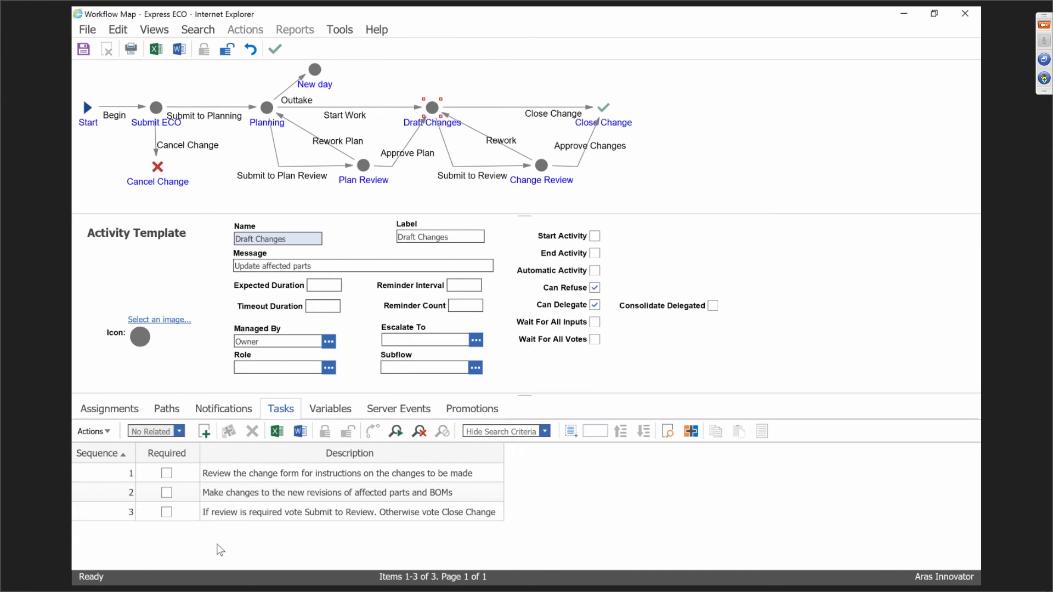
Add task 4 'Go home, you've done enough' to Draft Changes and view its empty Variables list.
click(204, 432)
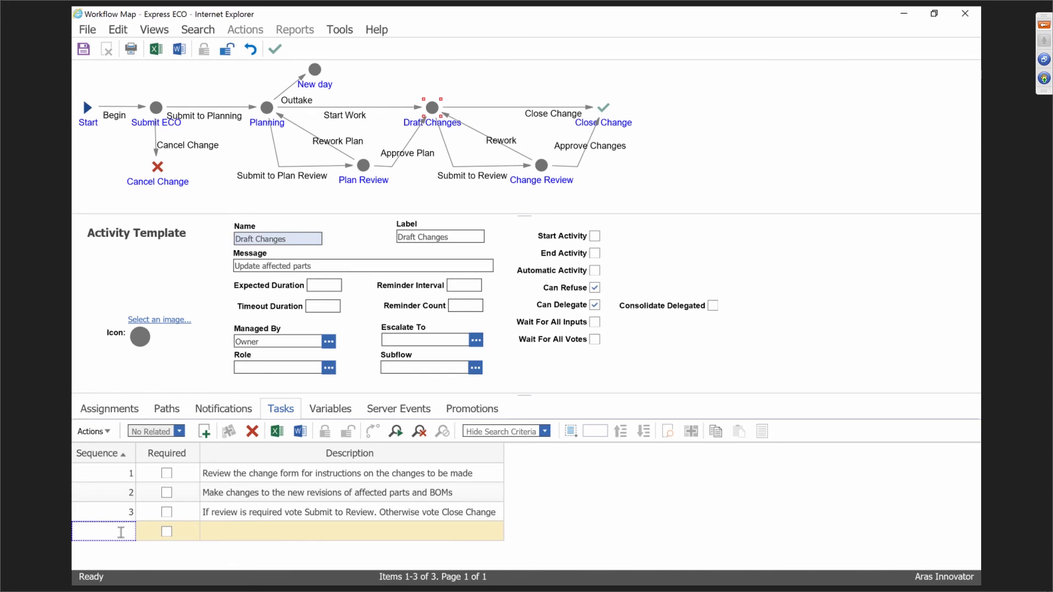
text(4)
click(242, 531)
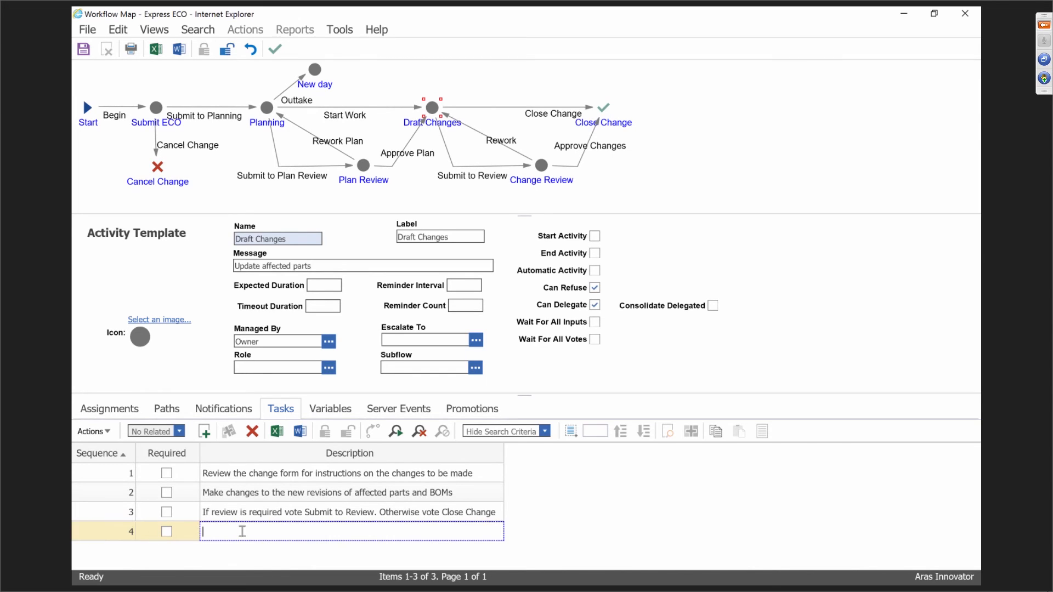
text(Go home, you've done enough)
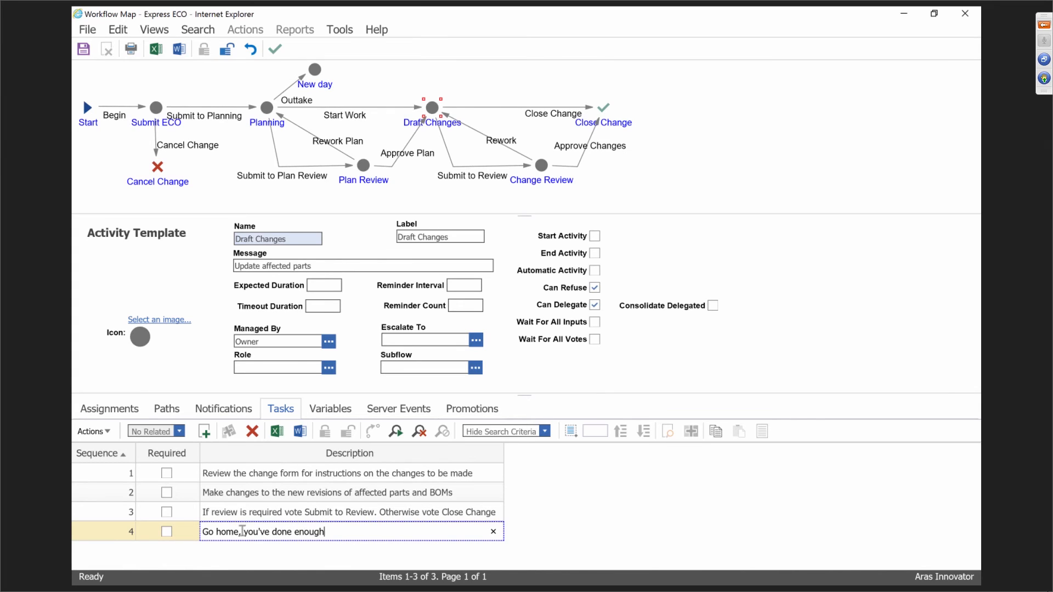
click(366, 514)
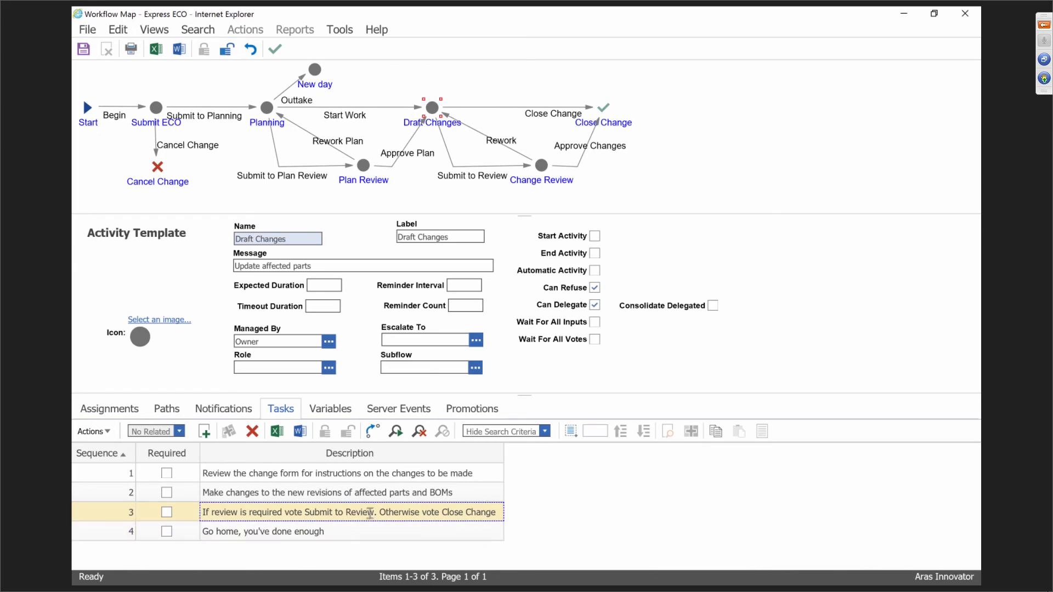
shift+click(349, 532)
click(334, 413)
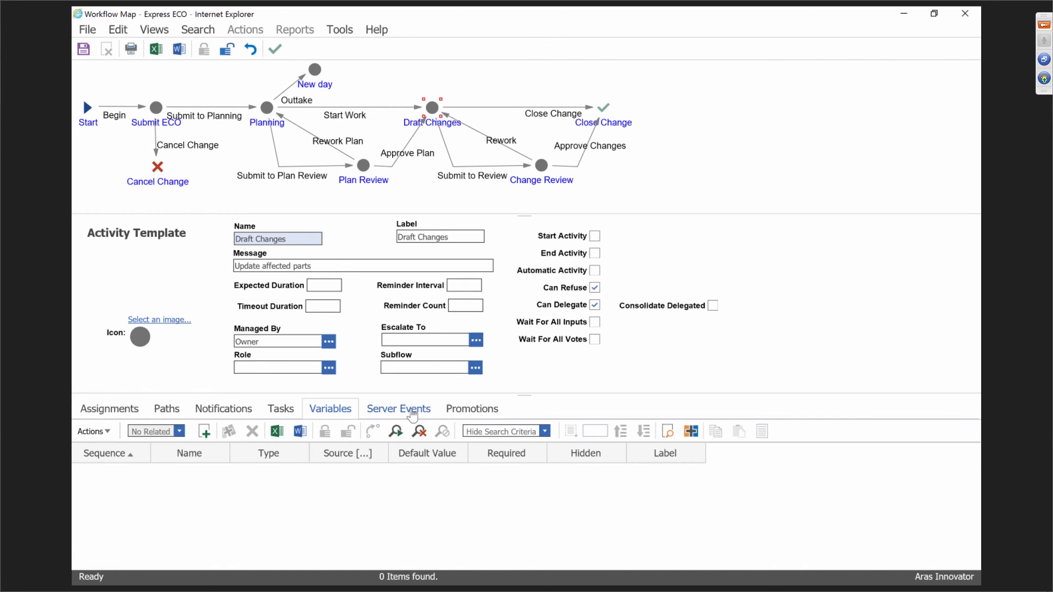
Check Draft Changes' server events and its three On Activate promotions to In Work.
click(413, 414)
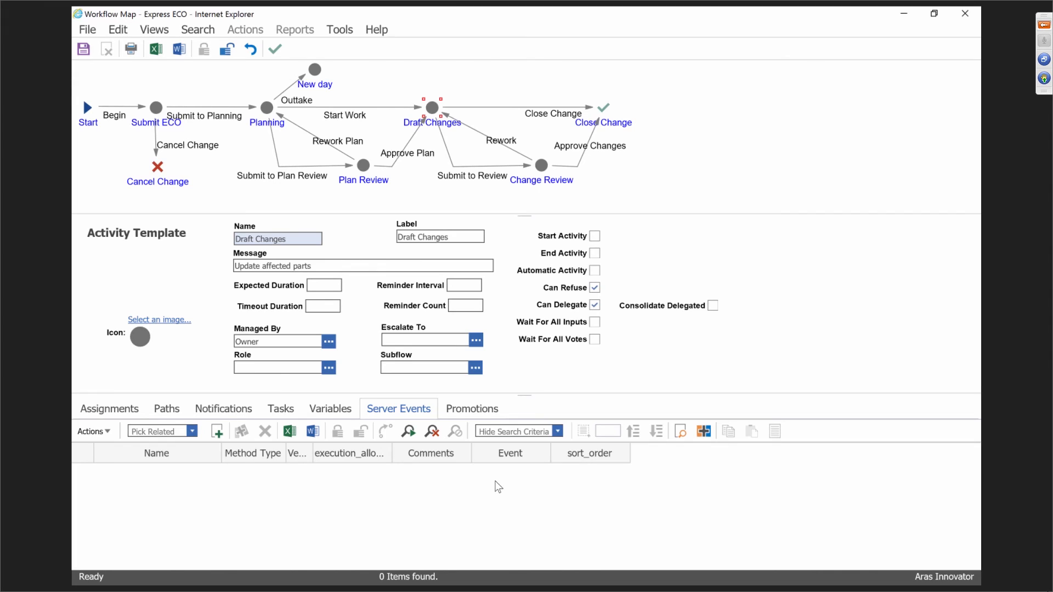
click(478, 410)
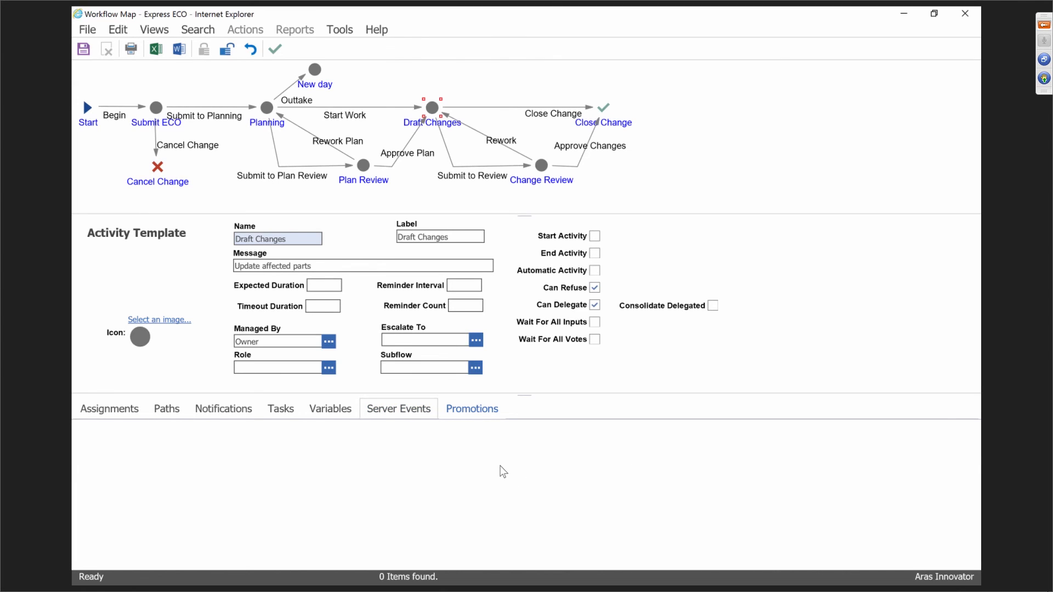
click(337, 488)
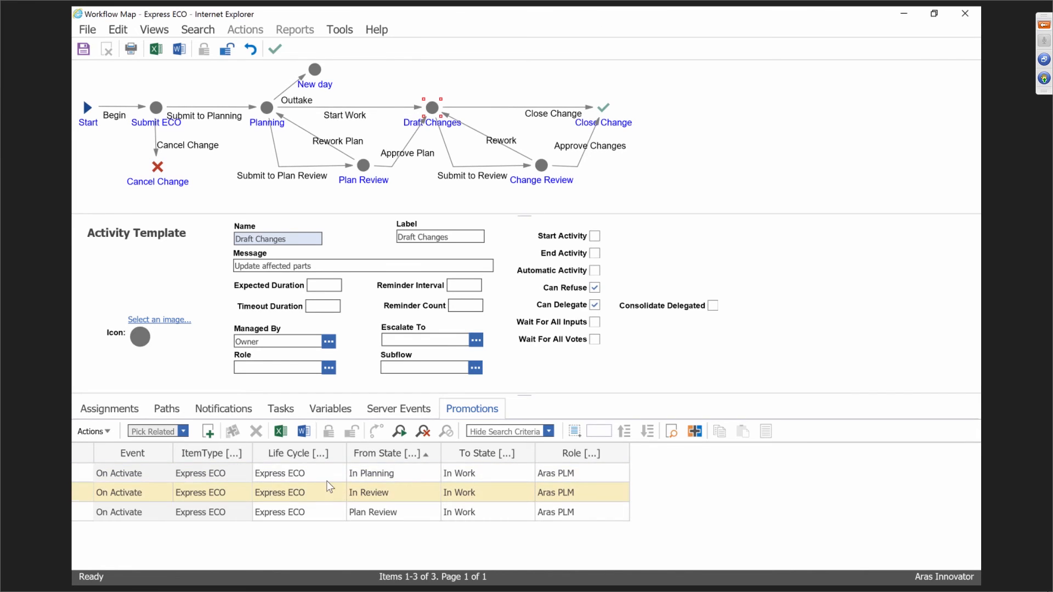
click(347, 472)
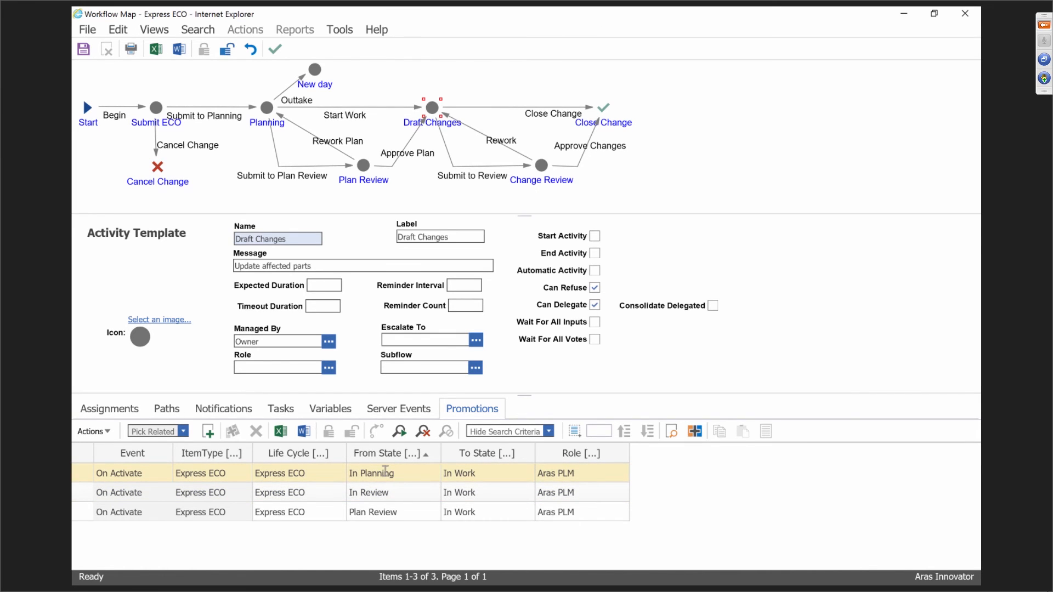
click(407, 491)
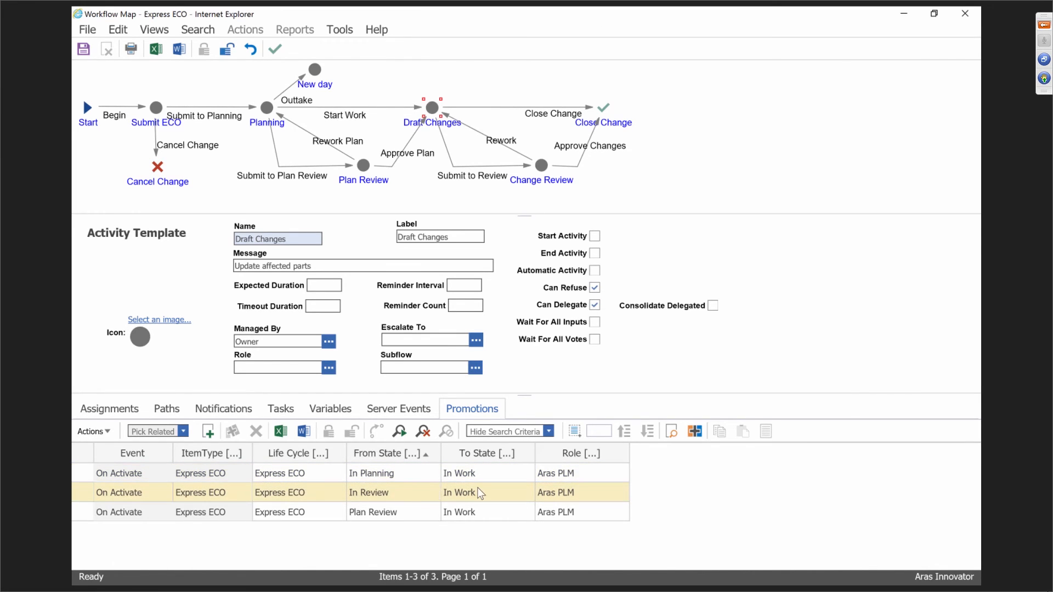
click(443, 511)
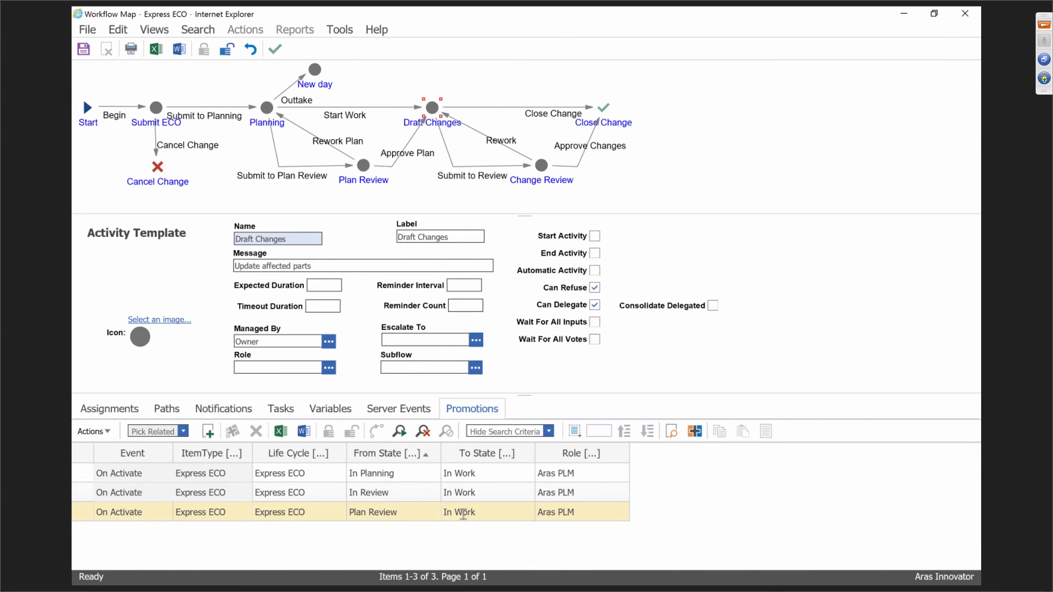
click(469, 502)
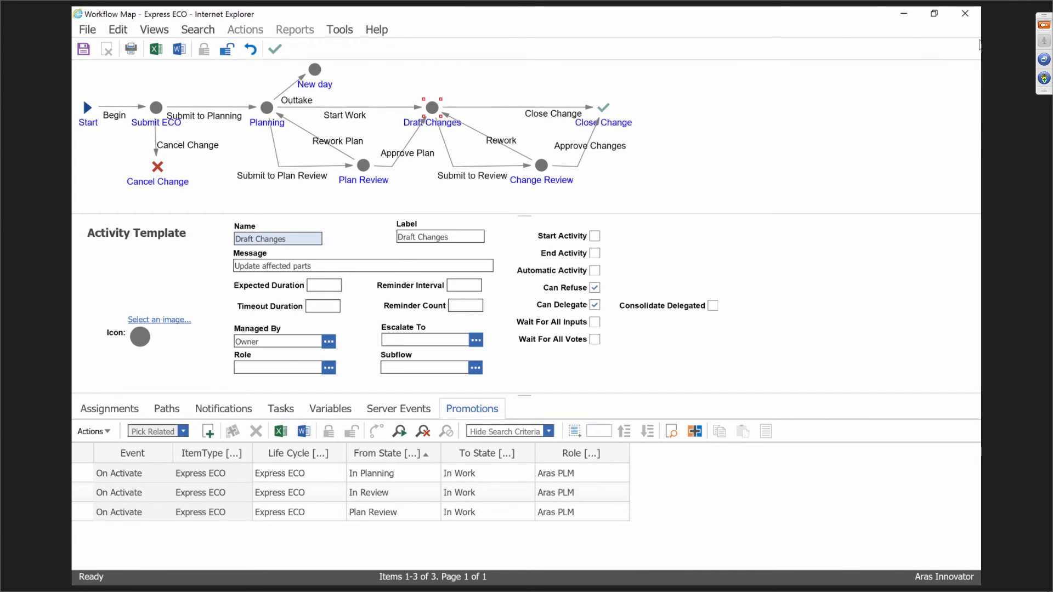
Close the Express ECO map, search Administration > Workflow Maps, and open ECR maximized.
click(966, 12)
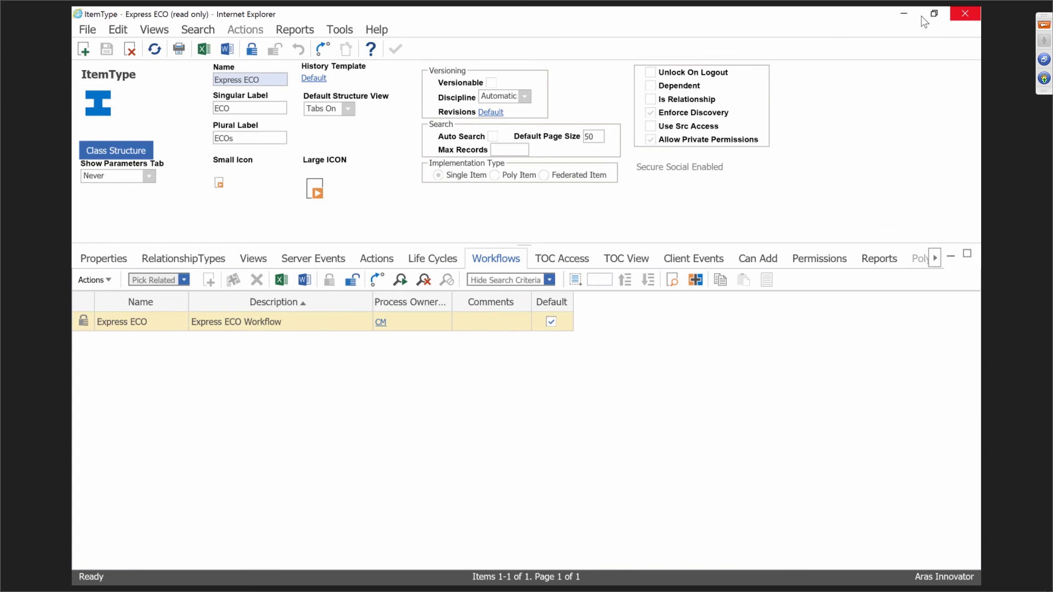
drag(200, 286, 210, 335)
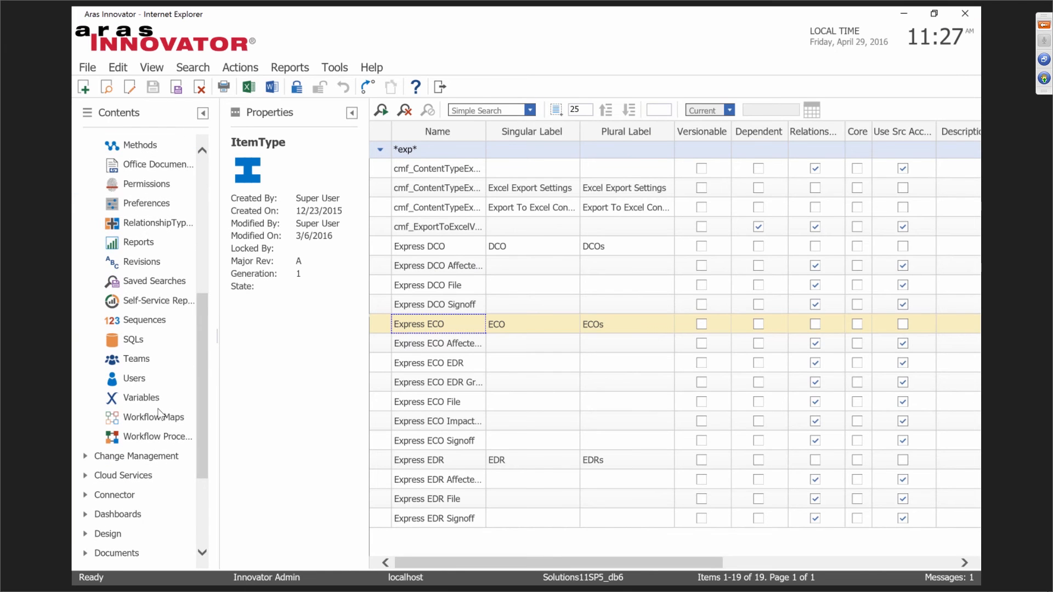
click(156, 417)
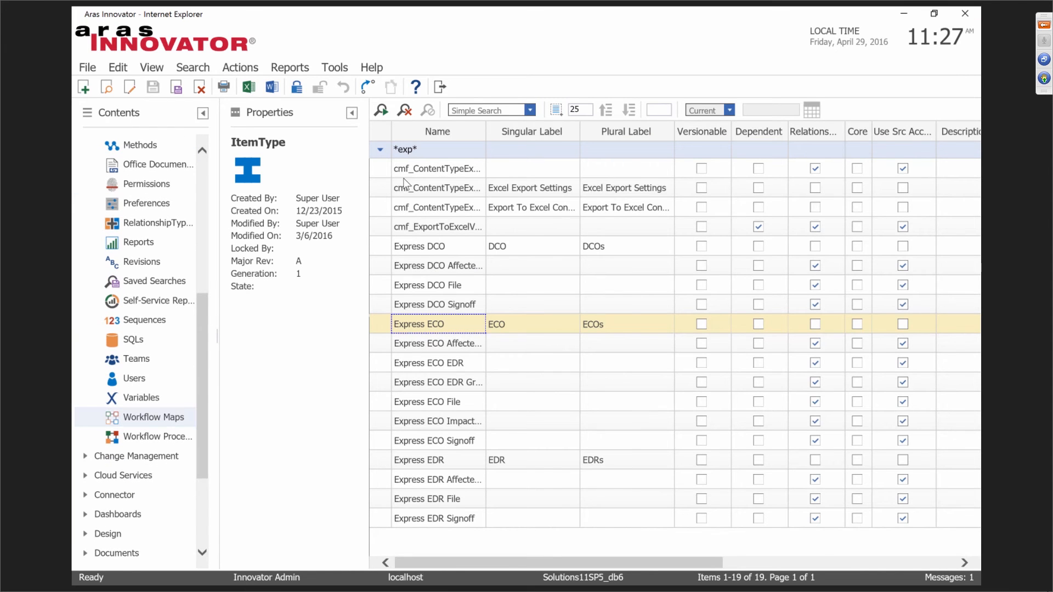
click(381, 110)
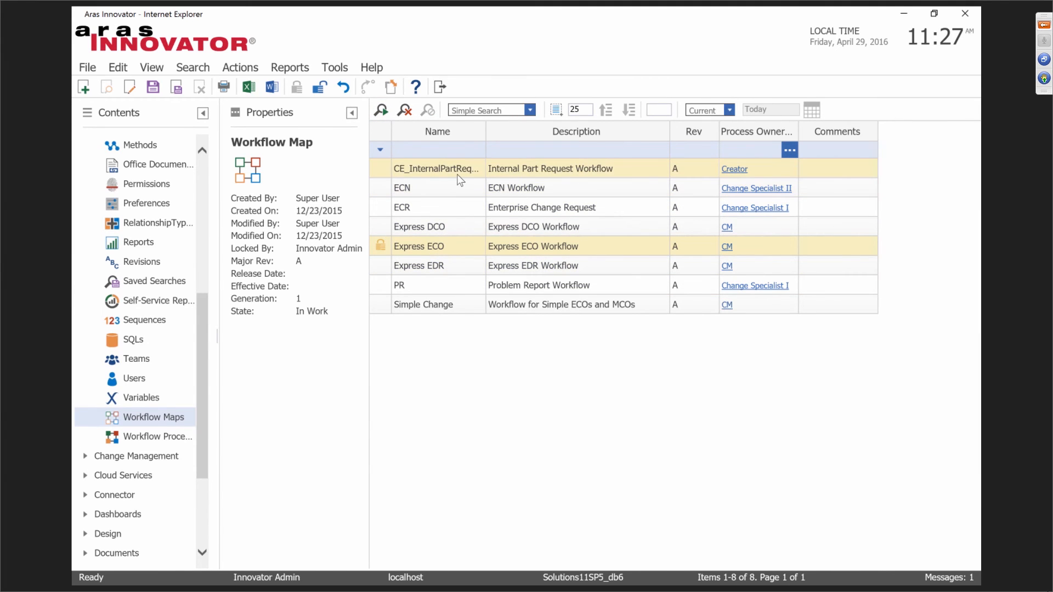
click(442, 209)
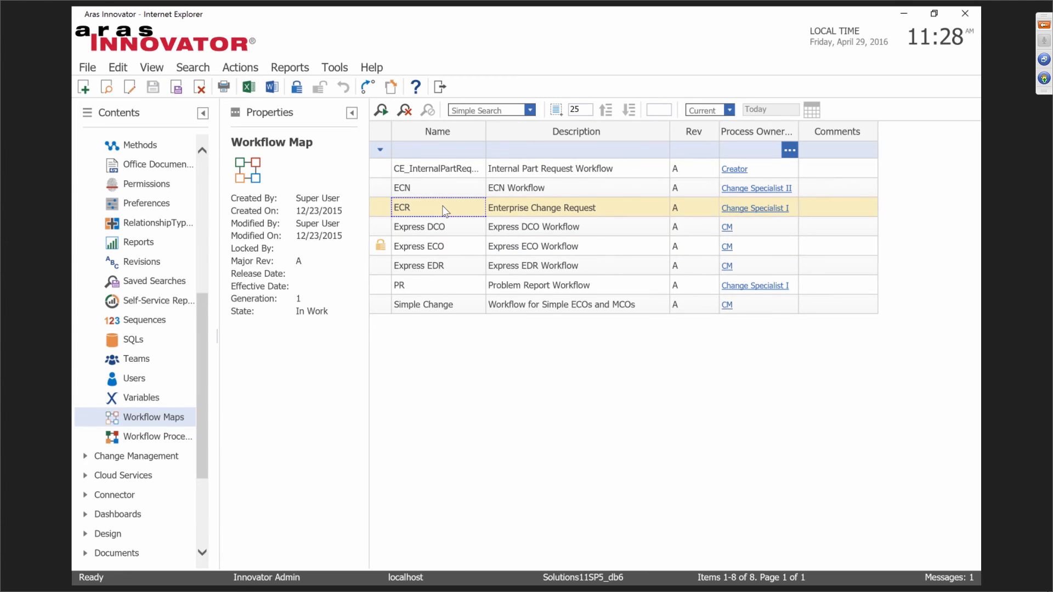
double_click(444, 210)
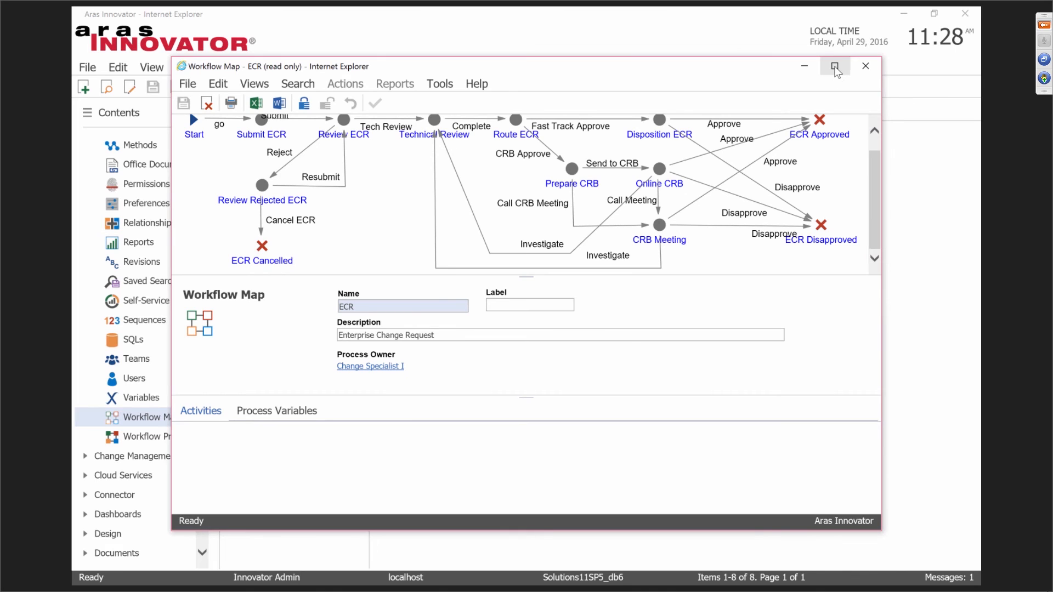
click(835, 67)
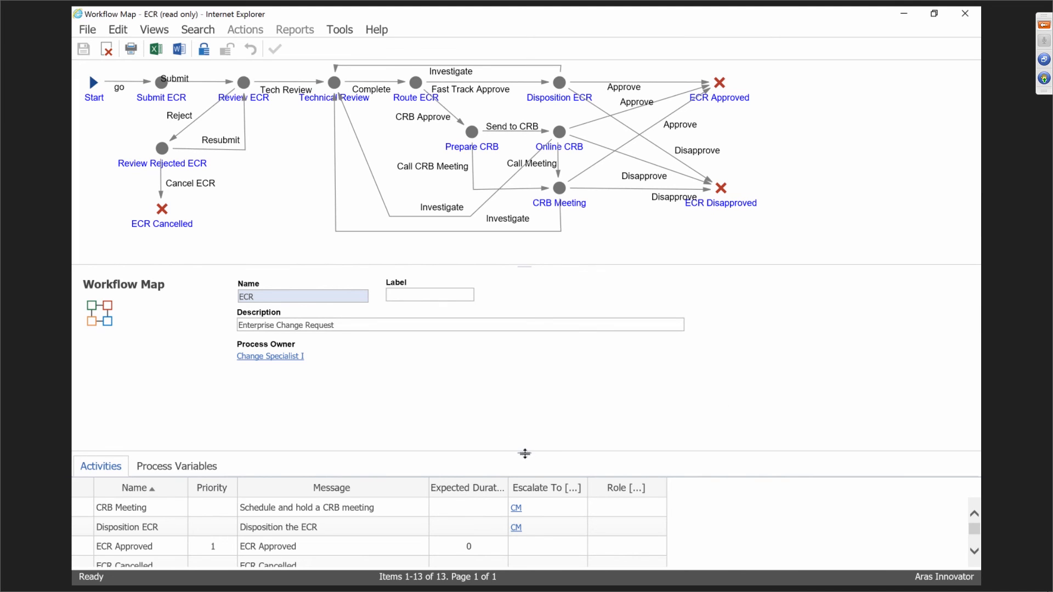
Show Route ECR's Change Specialist I assignment and its single on-activate notification to all assignments.
drag(525, 453, 513, 391)
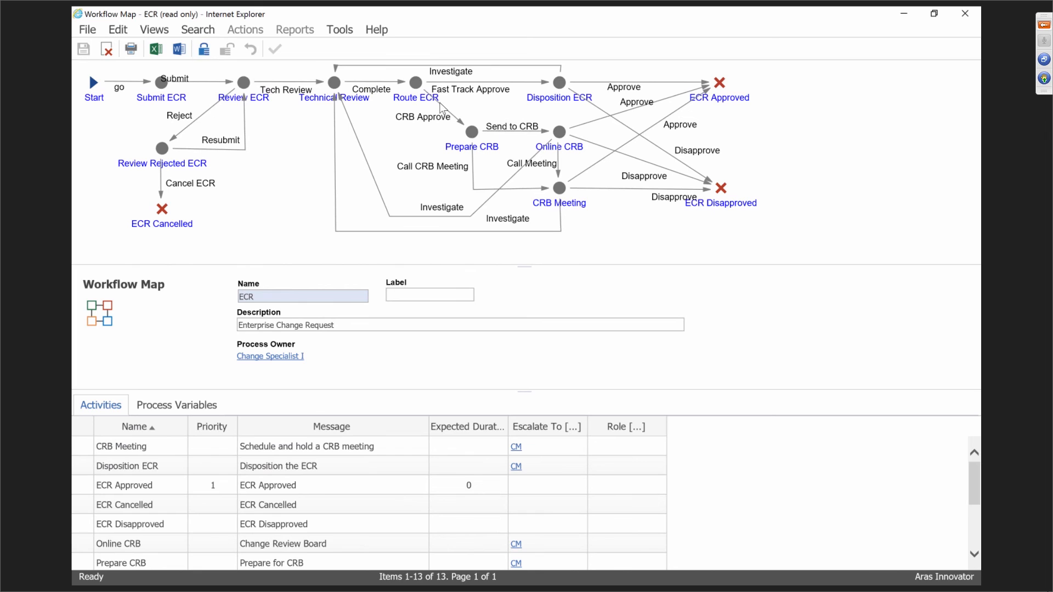
click(418, 84)
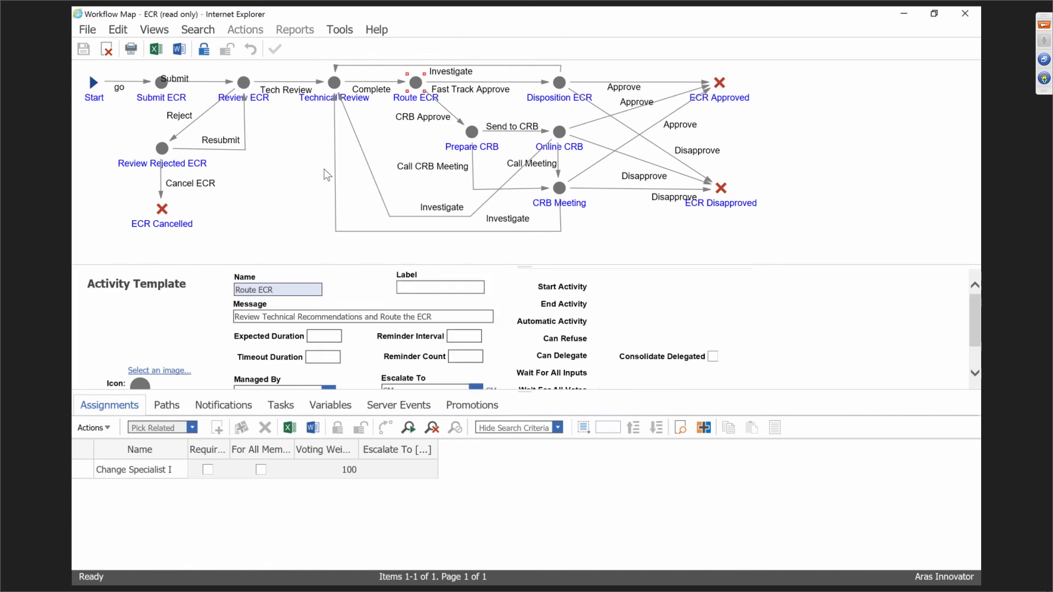
click(125, 471)
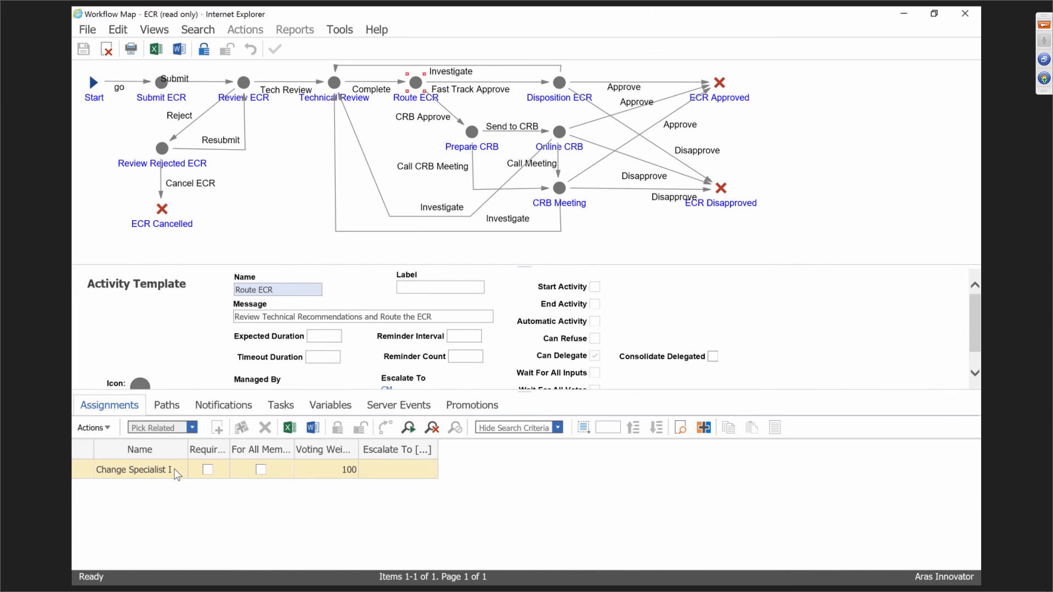
click(244, 409)
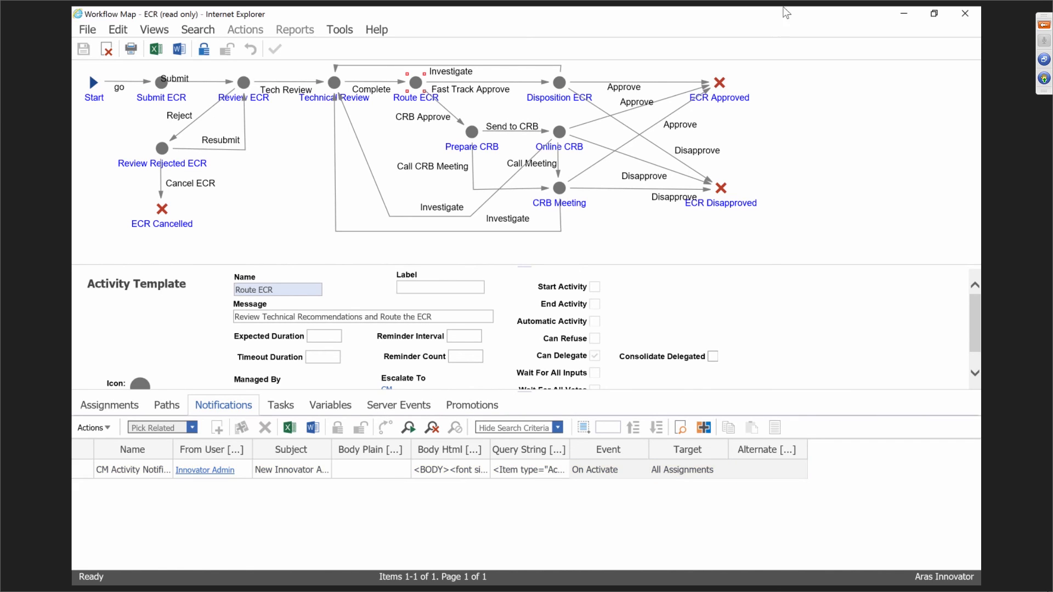
Minimize the workflow map window and scroll the Contents tree.
click(902, 14)
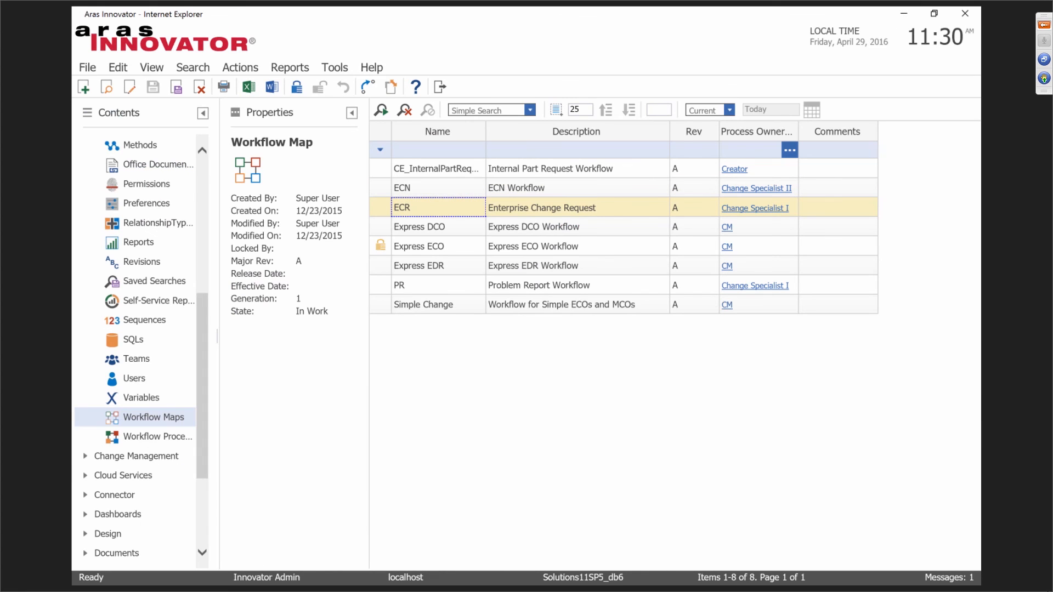
scroll(203, 419, down, 5)
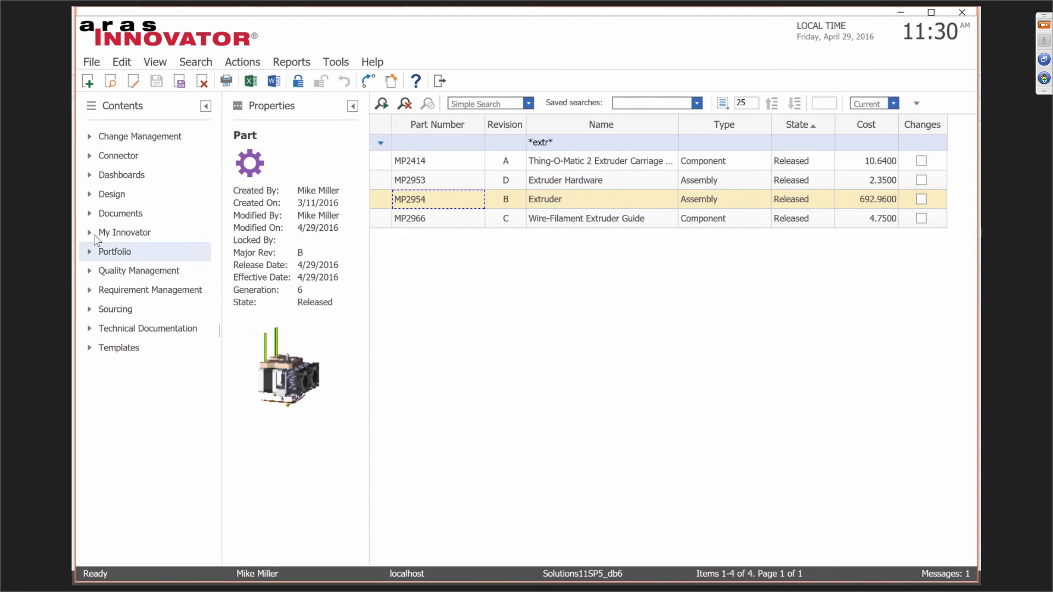
Open My InBasket, briefly view the ECO-00001018 task form, then open ECO-00001014 from its work item.
click(90, 233)
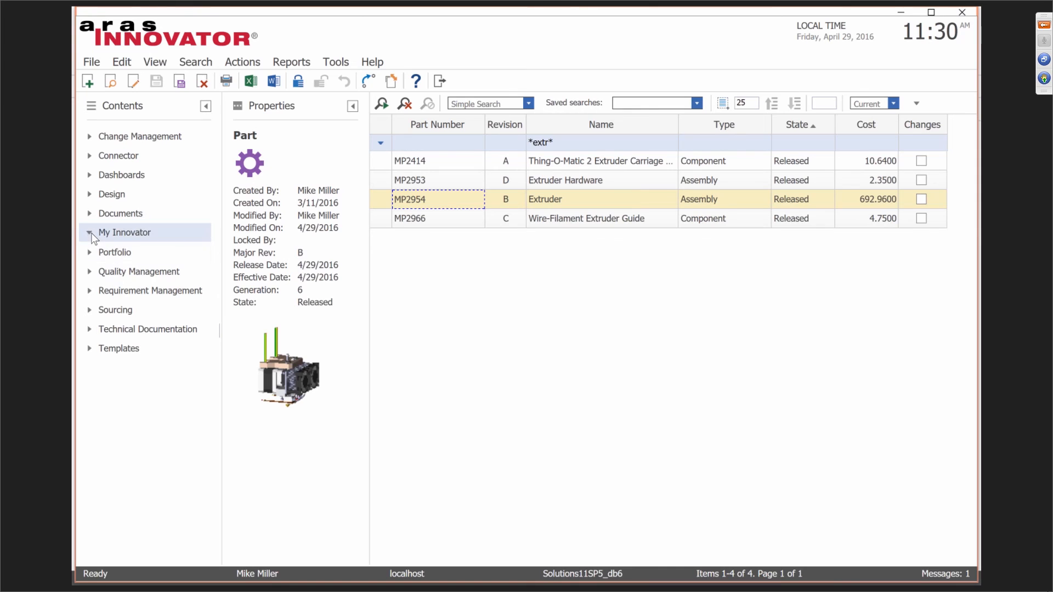
click(145, 292)
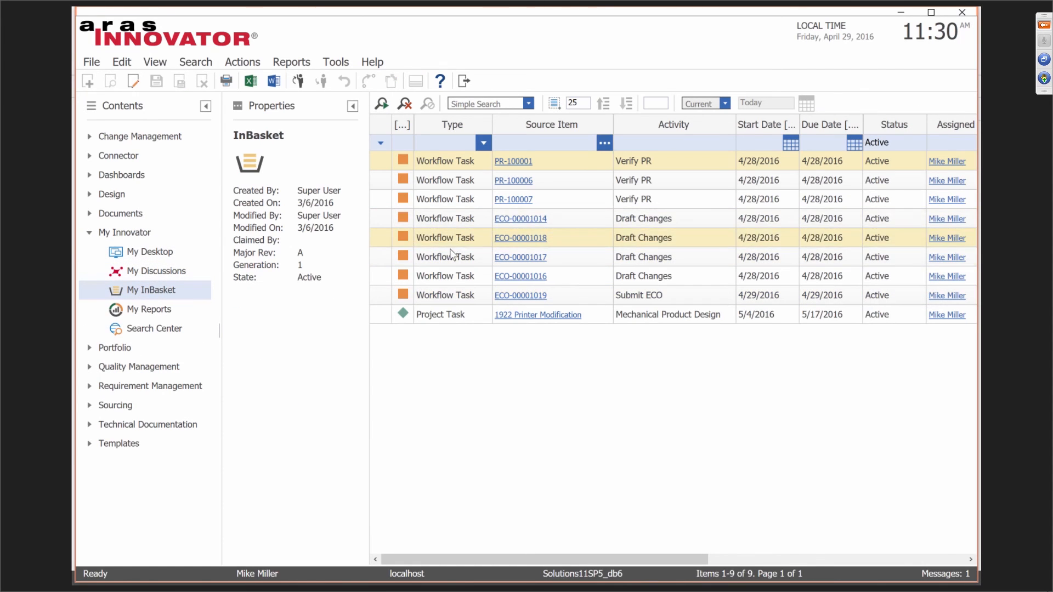
click(447, 243)
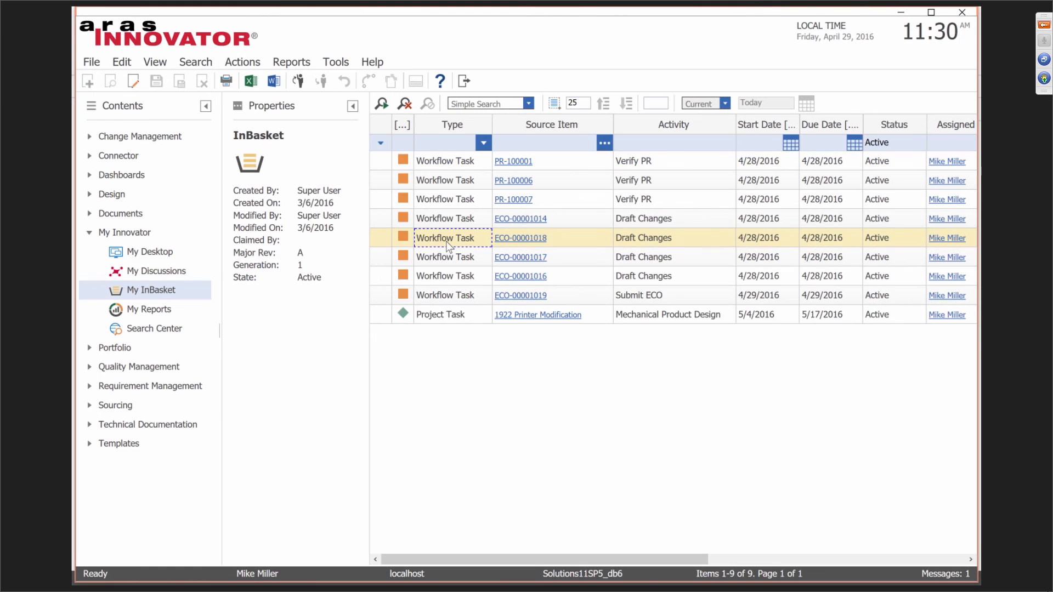
double_click(447, 243)
click(778, 108)
drag(615, 558, 870, 551)
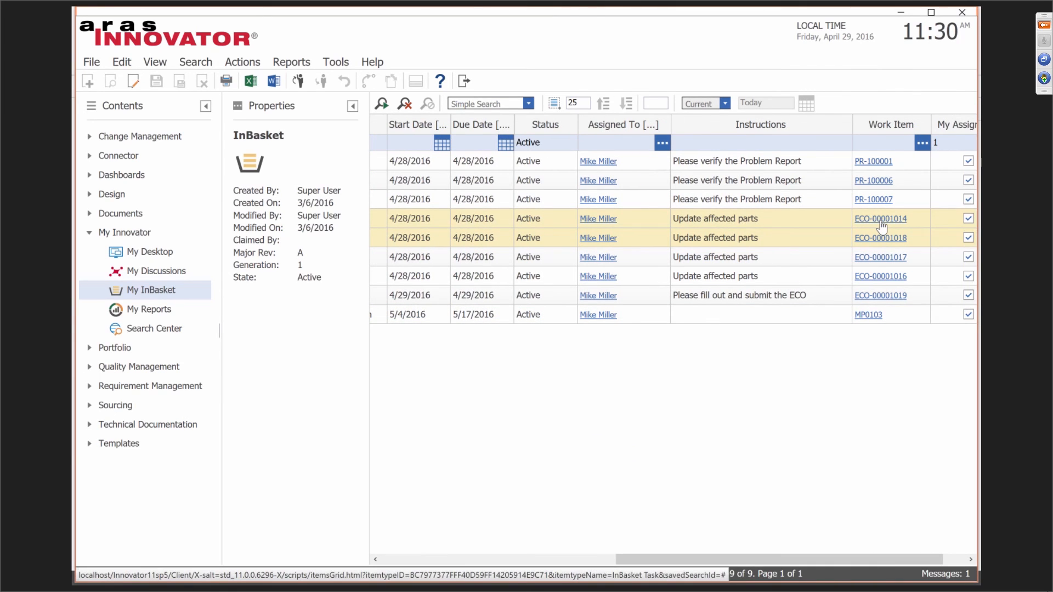
click(882, 223)
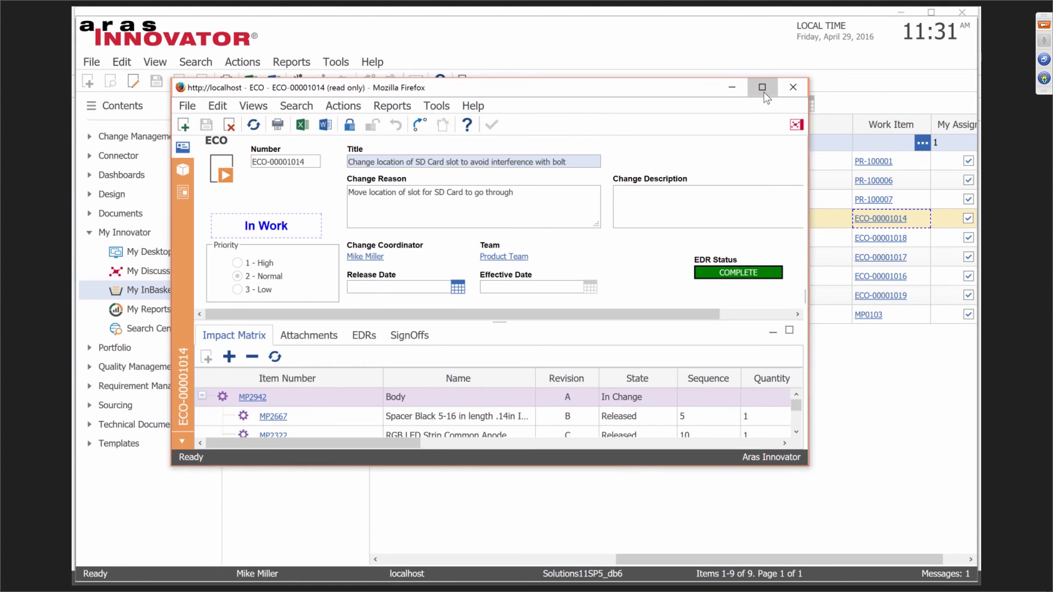
Maximize the ECO-00001014 window and sort its Impact Matrix by Item Action.
click(764, 93)
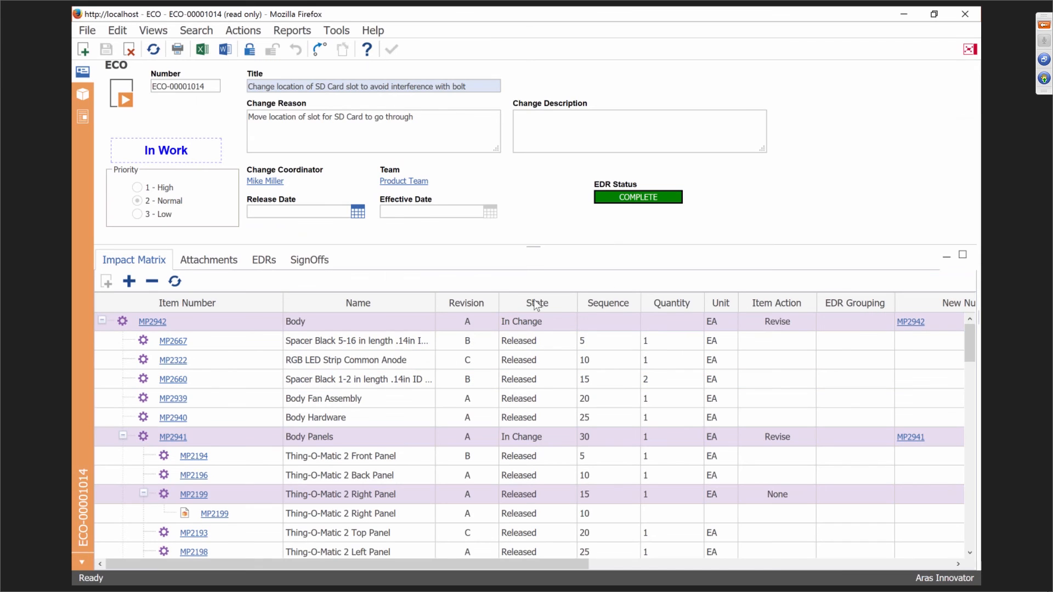
click(787, 307)
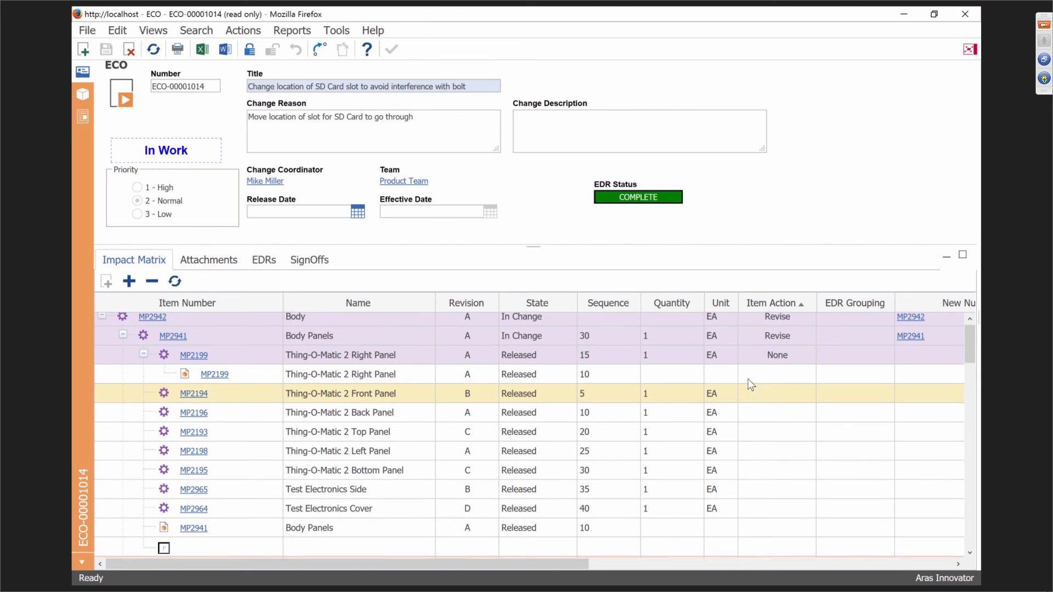
scroll(818, 377, down, 5)
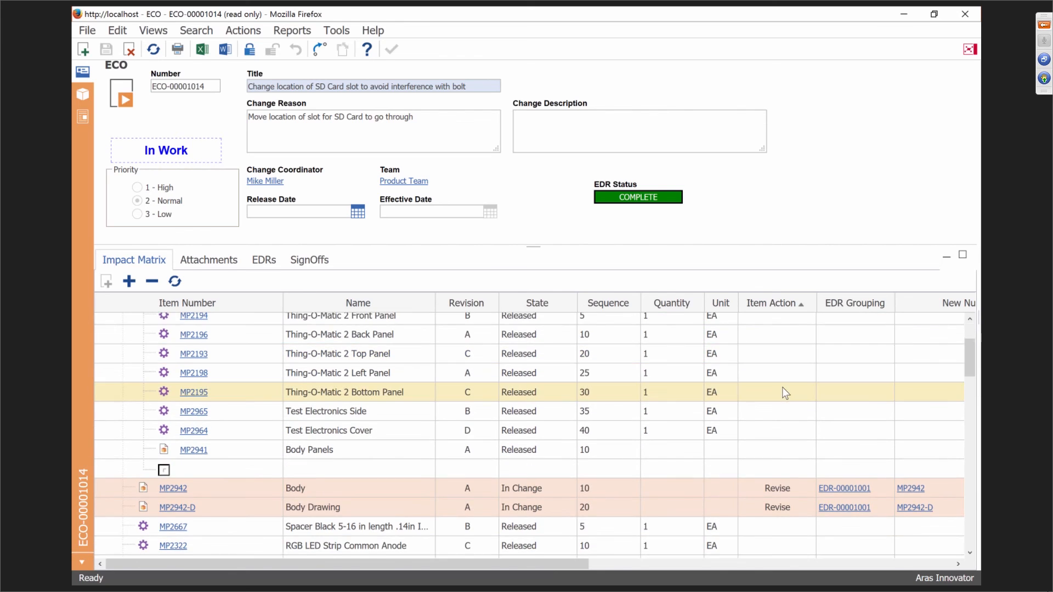
scroll(773, 406, up, 5)
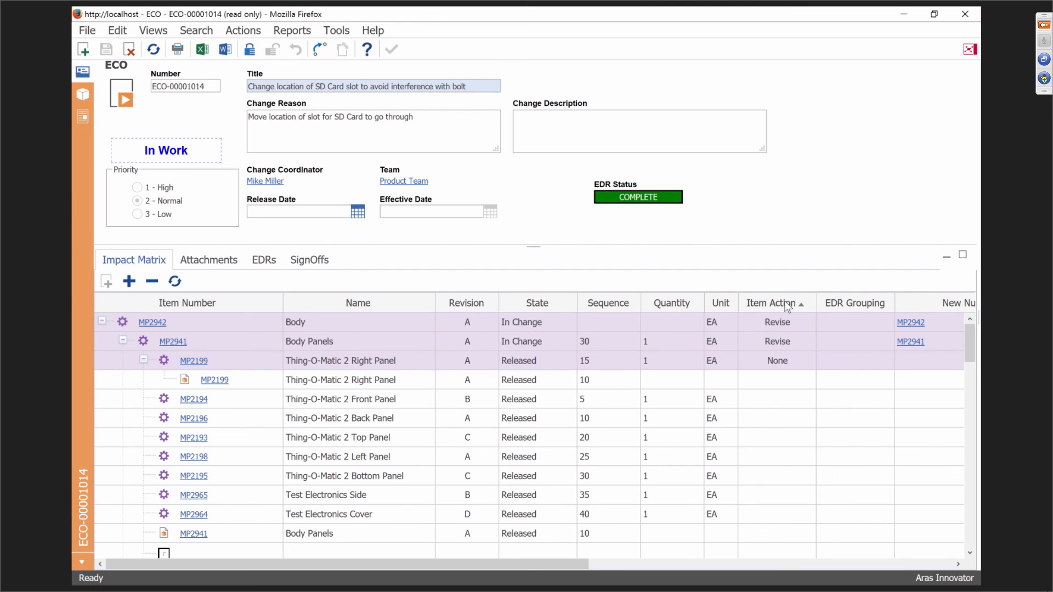
Flip the Item Action sort to descending, then back to ascending, reviewing the rows.
click(770, 305)
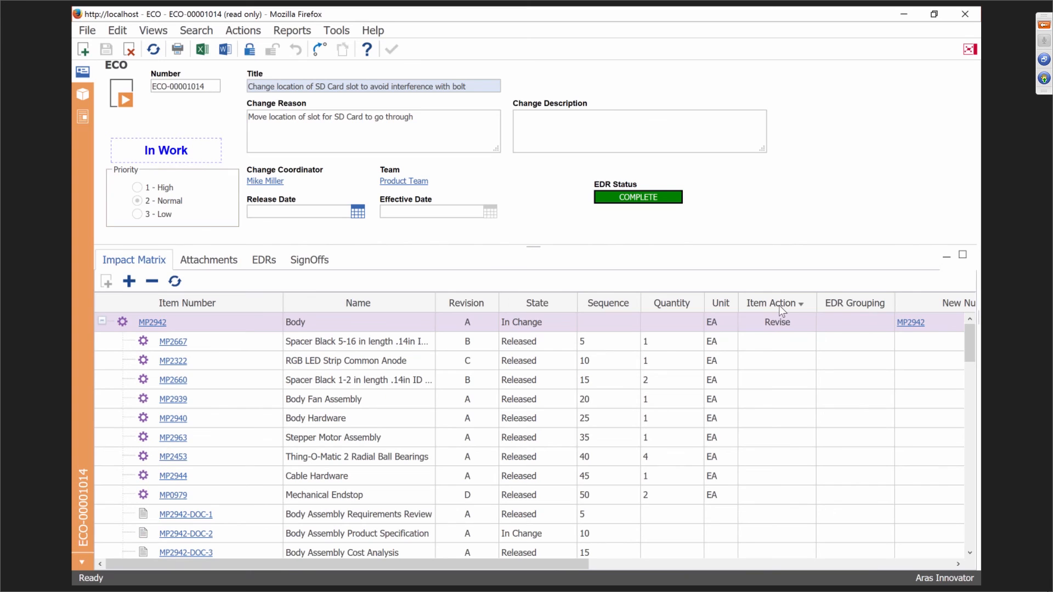
scroll(774, 359, down, 5)
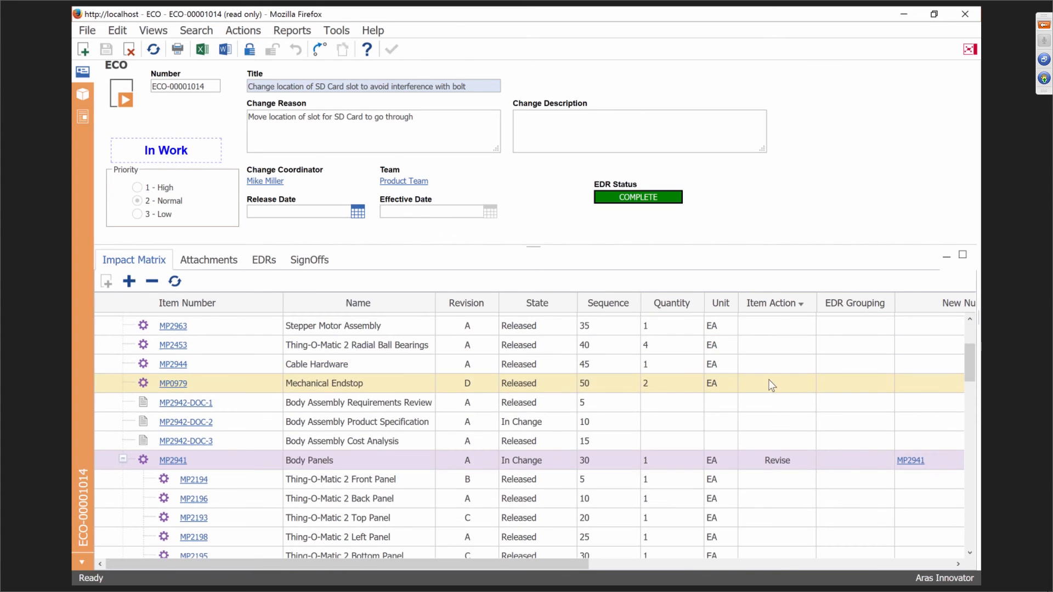
scroll(773, 396, down, 6)
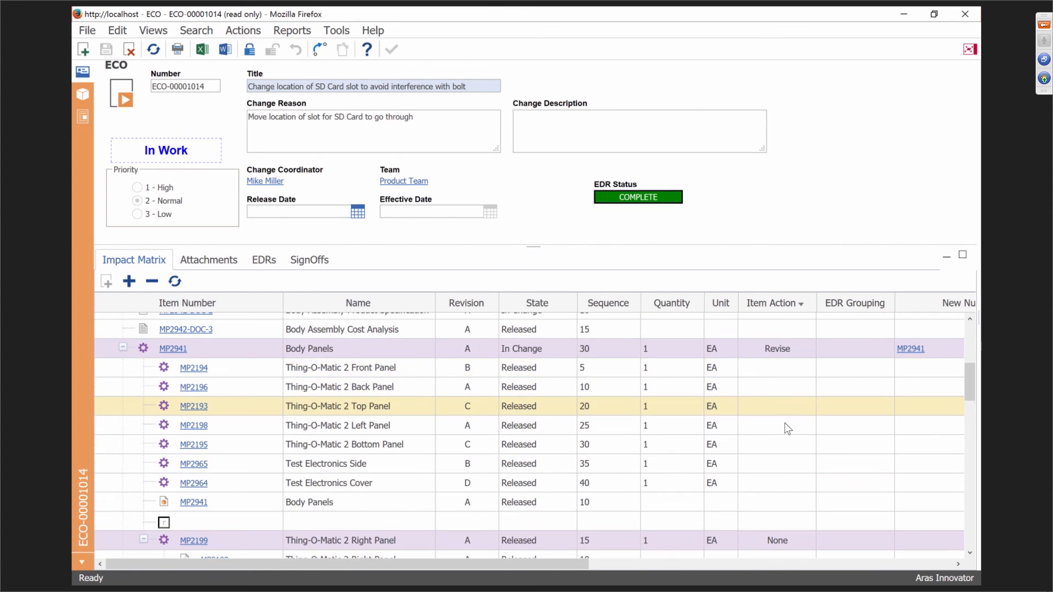
scroll(791, 410, up, 8)
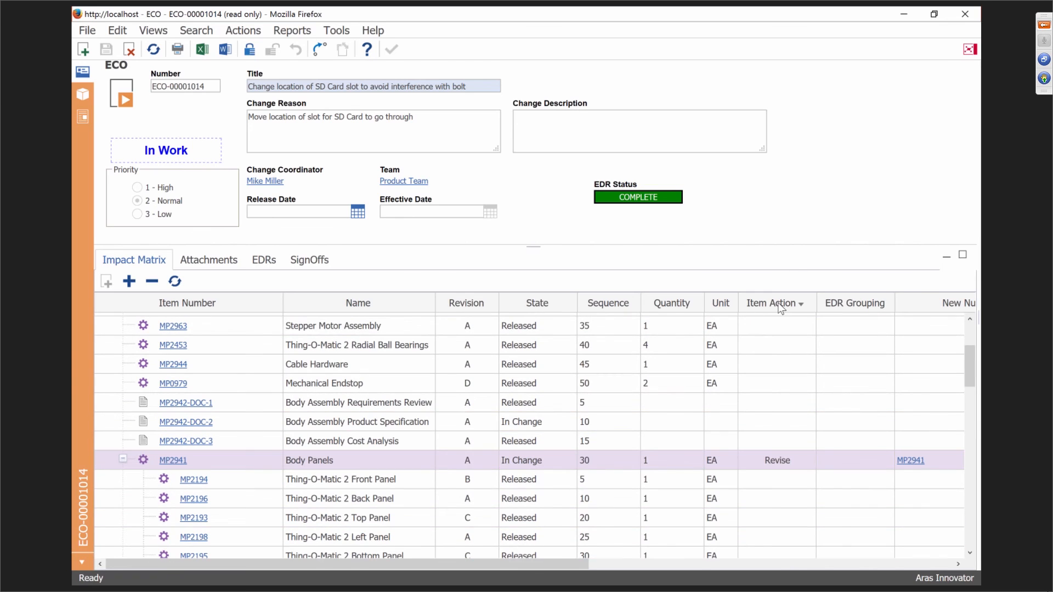
click(794, 306)
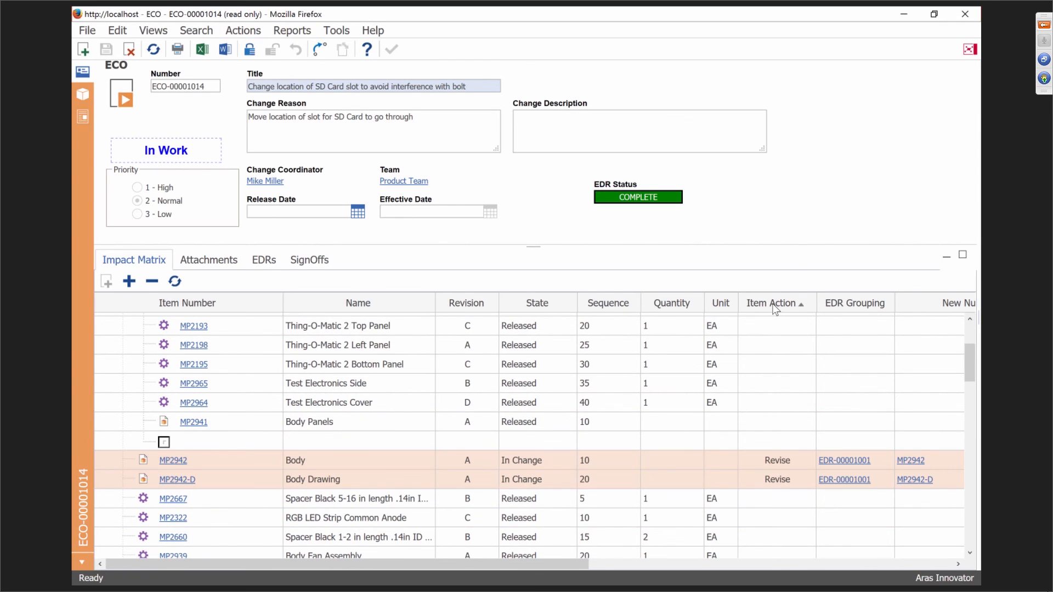
drag(967, 346, 964, 324)
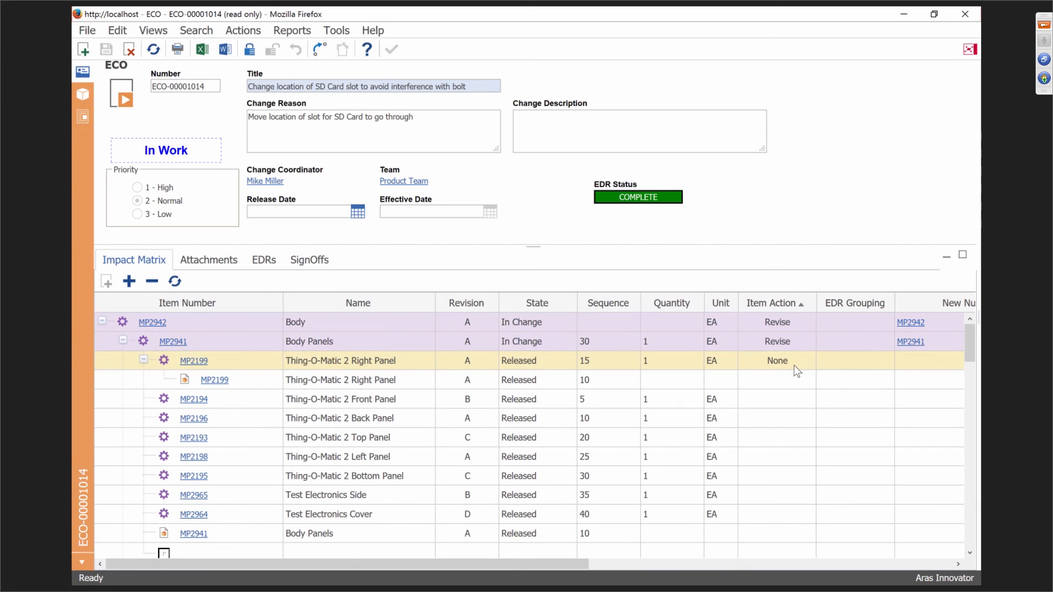
scroll(790, 373, down, 3)
scroll(776, 483, down, 3)
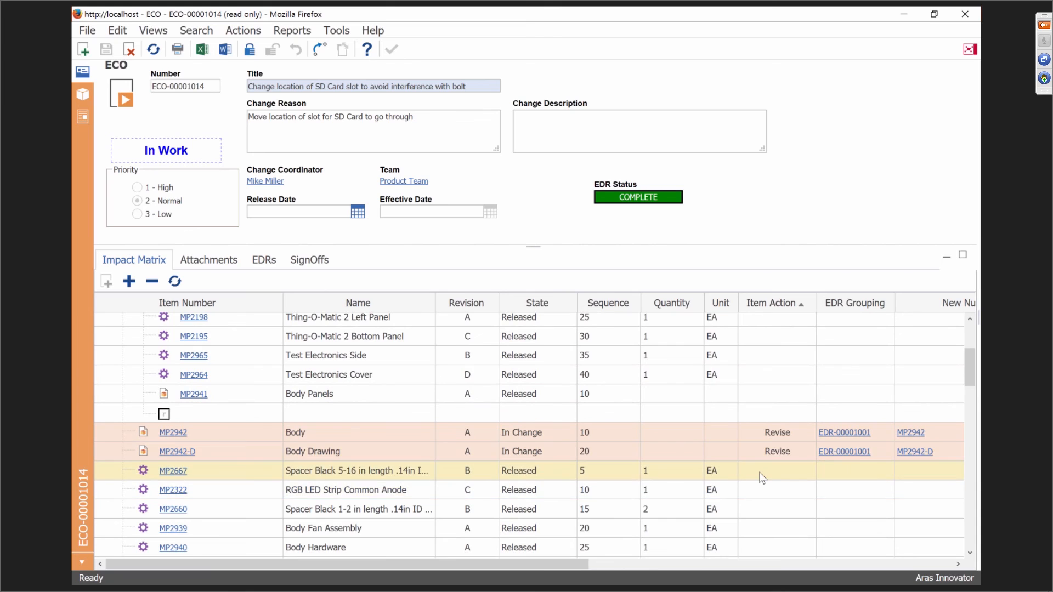
scroll(761, 478, down, 3)
scroll(763, 480, down, 6)
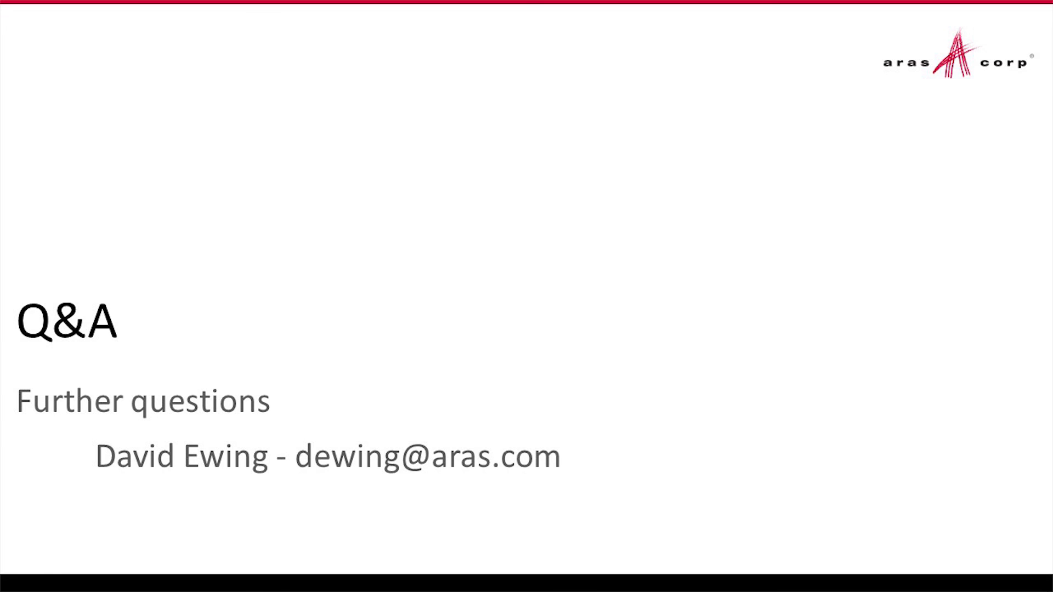
Advance the slideshow from the Q&A slide to slide 6, Upcoming Demos.
key(Right)
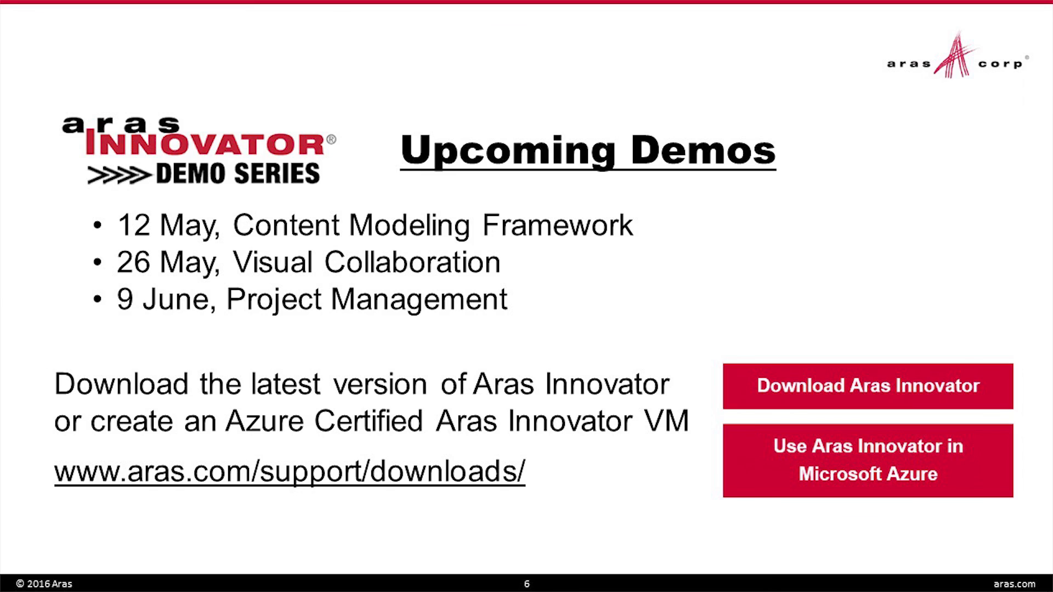